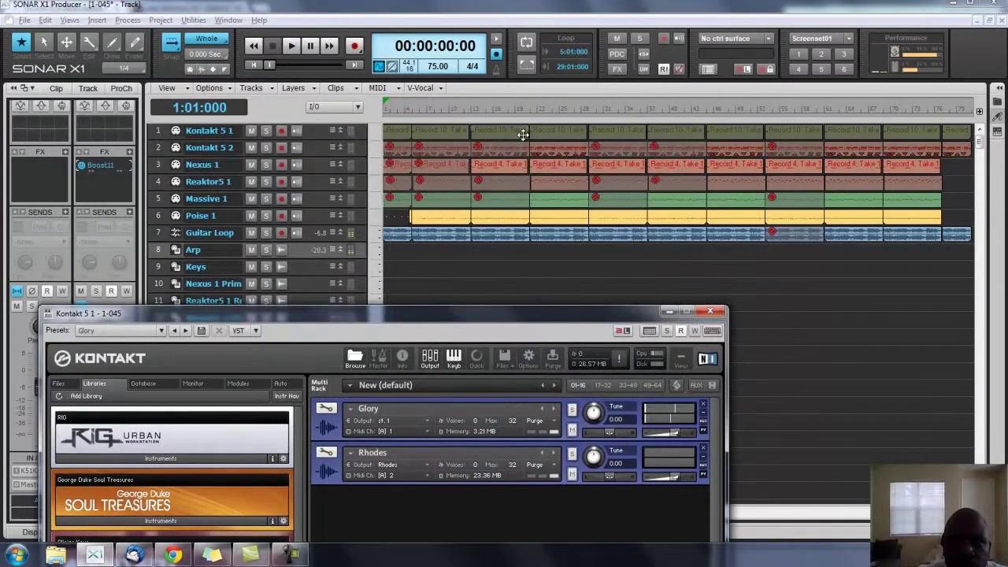
# Step: Play the song from measure 21 and move the Kontakt window clear of the track list
pyautogui.click(533, 109)
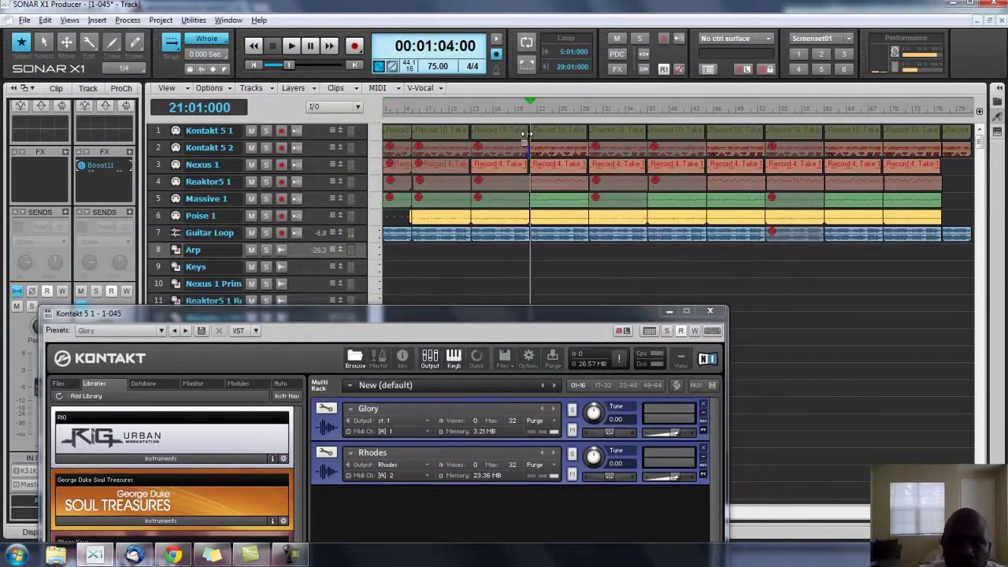
pyautogui.press('space')
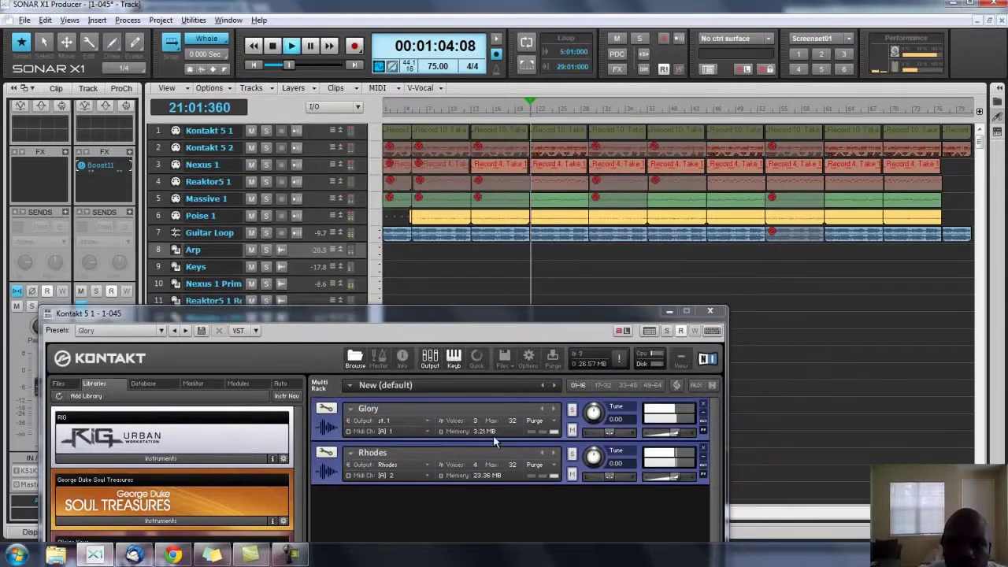
pyautogui.moveTo(486, 311); pyautogui.dragTo(753, 309)
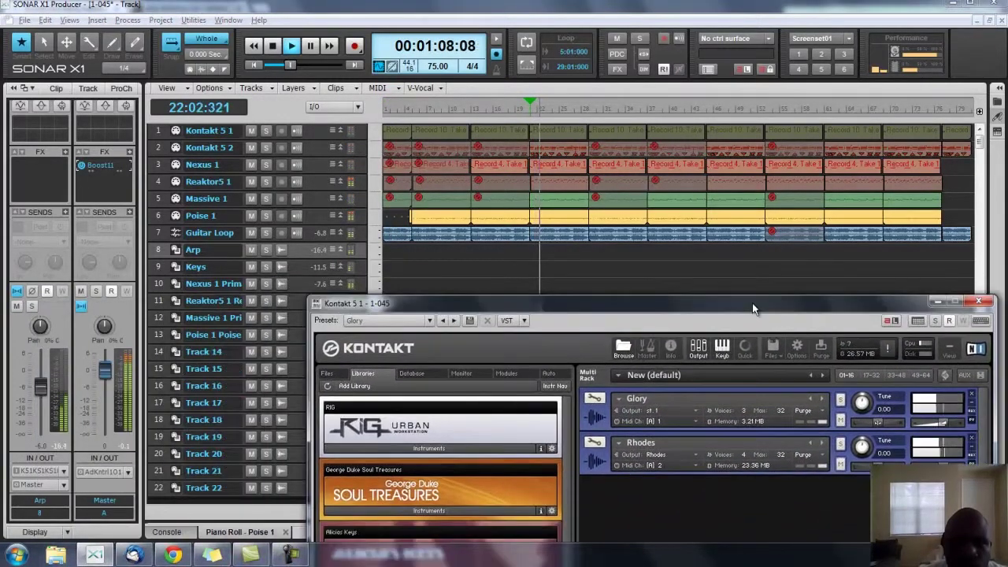
pyautogui.press('space')
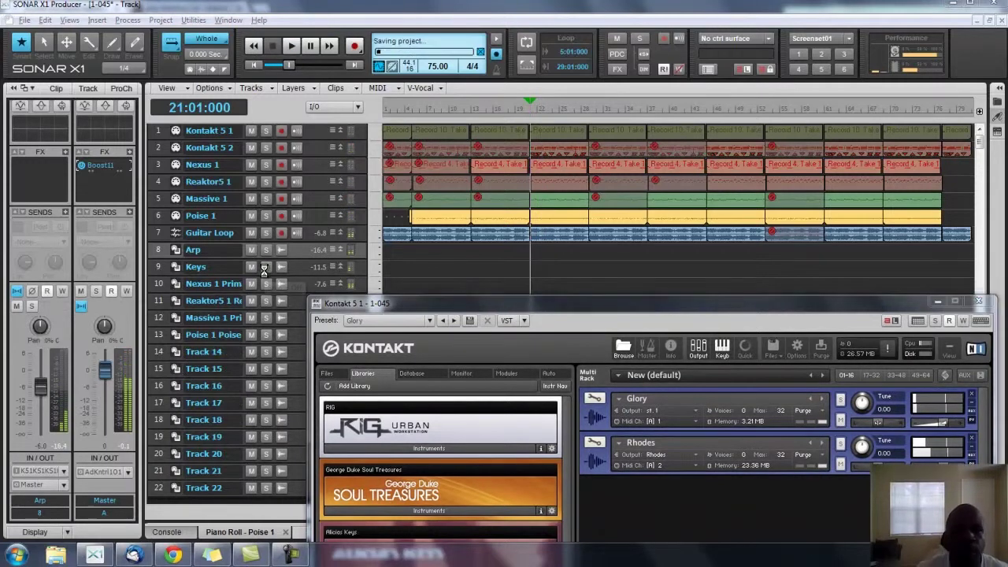
# Step: Solo the Keys track and listen to it from measure 21
pyautogui.press('space')
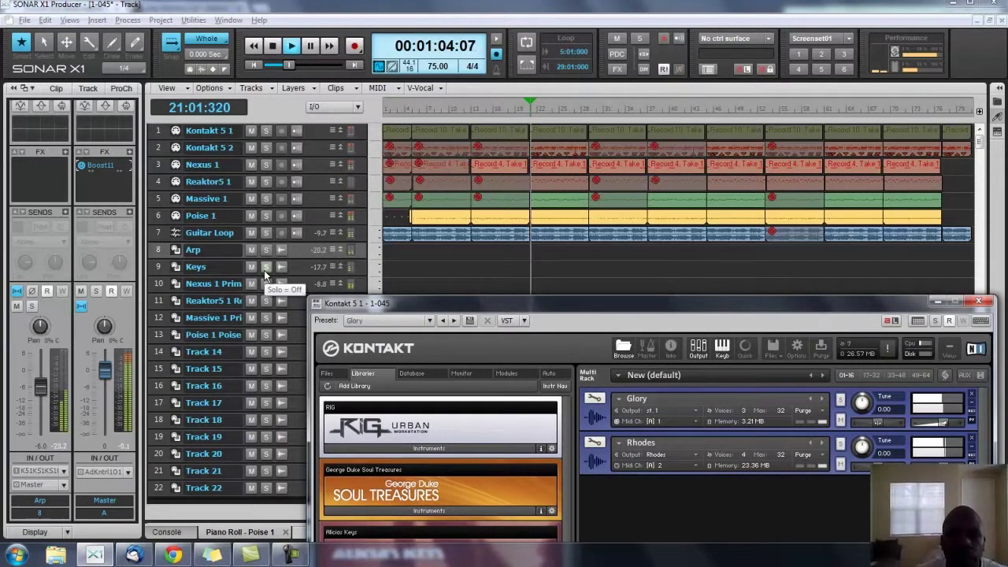
pyautogui.click(265, 267)
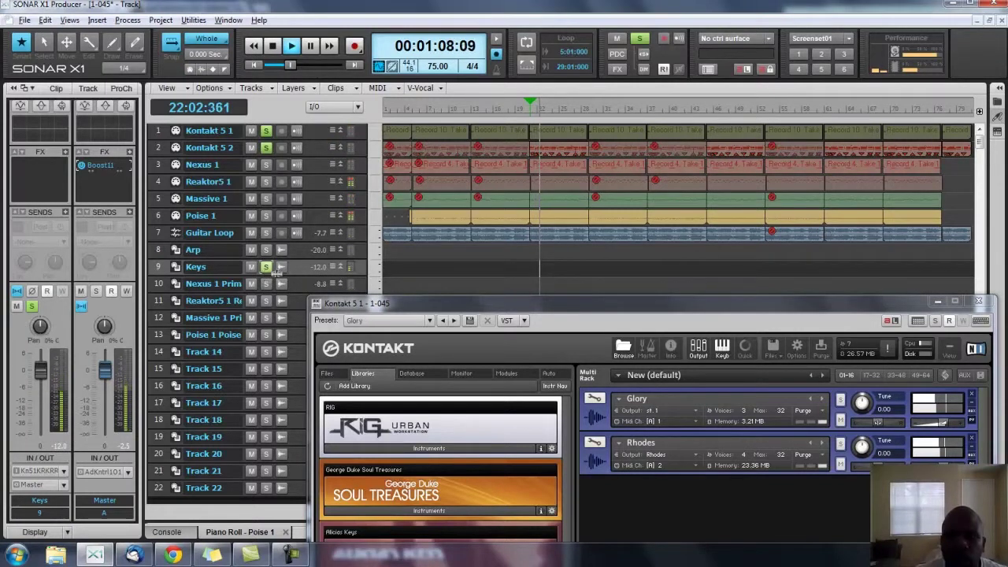
pyautogui.press('space')
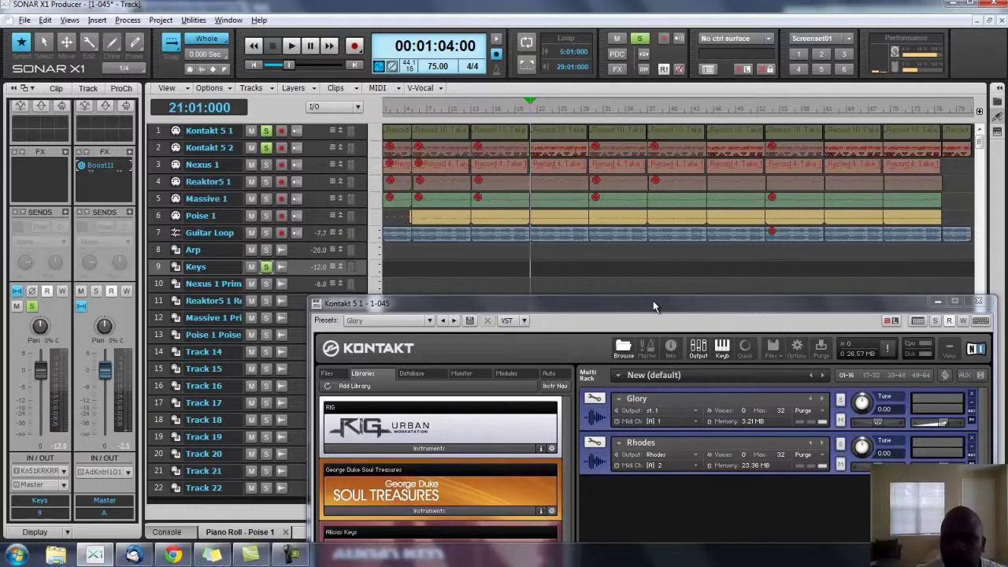
pyautogui.press('space')
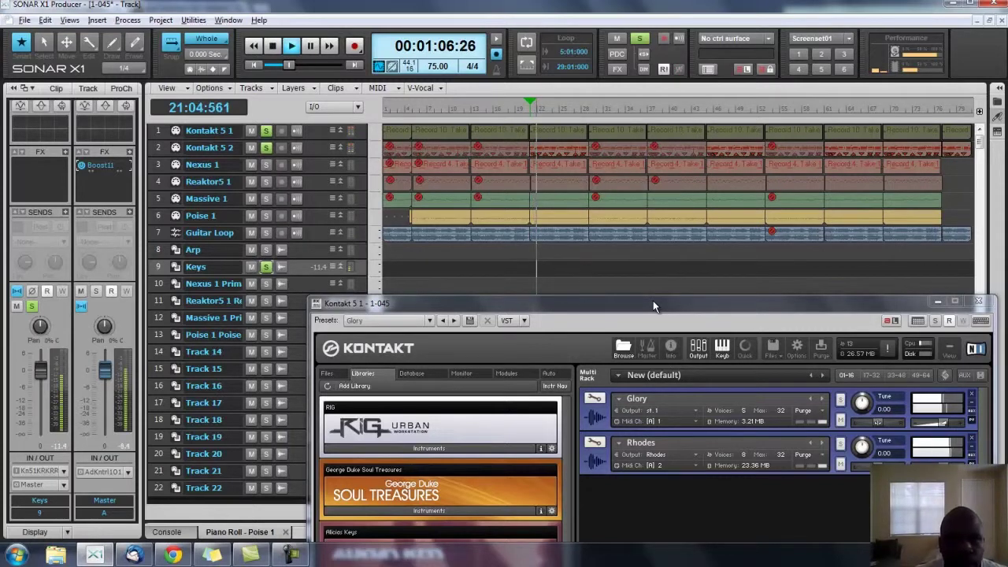
pyautogui.press('space')
# Step: Route the second physical output of Kontakt's Rhodes channel to Kt. aux 1 [2]
pyautogui.moveTo(653, 304); pyautogui.dragTo(446, 66)
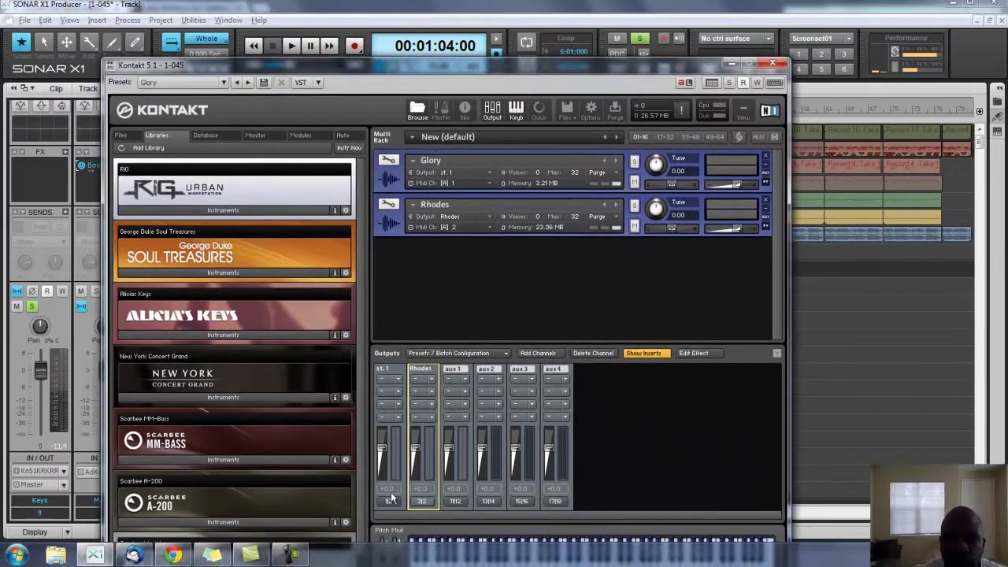
pyautogui.click(422, 501)
pyautogui.click(313, 232)
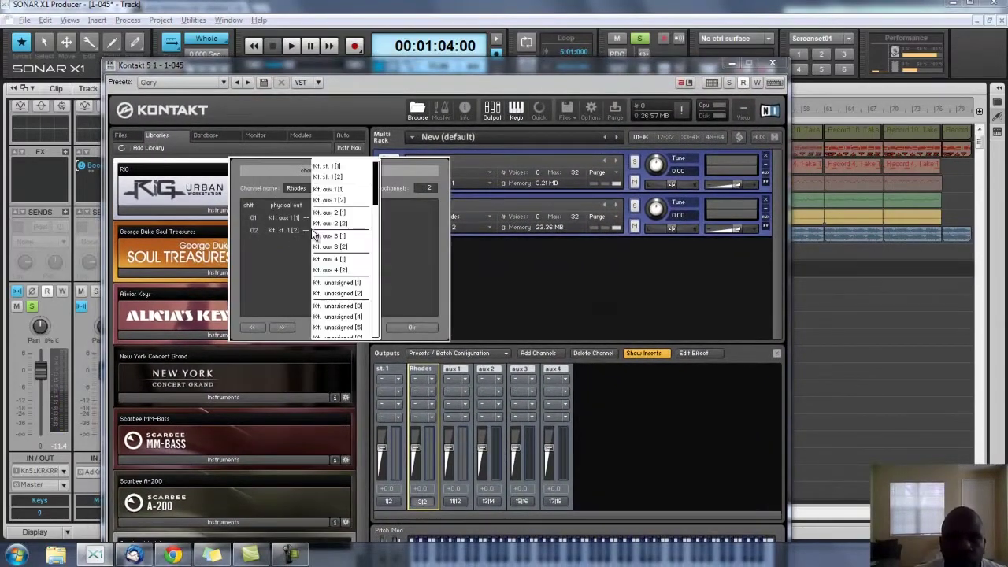
pyautogui.click(329, 200)
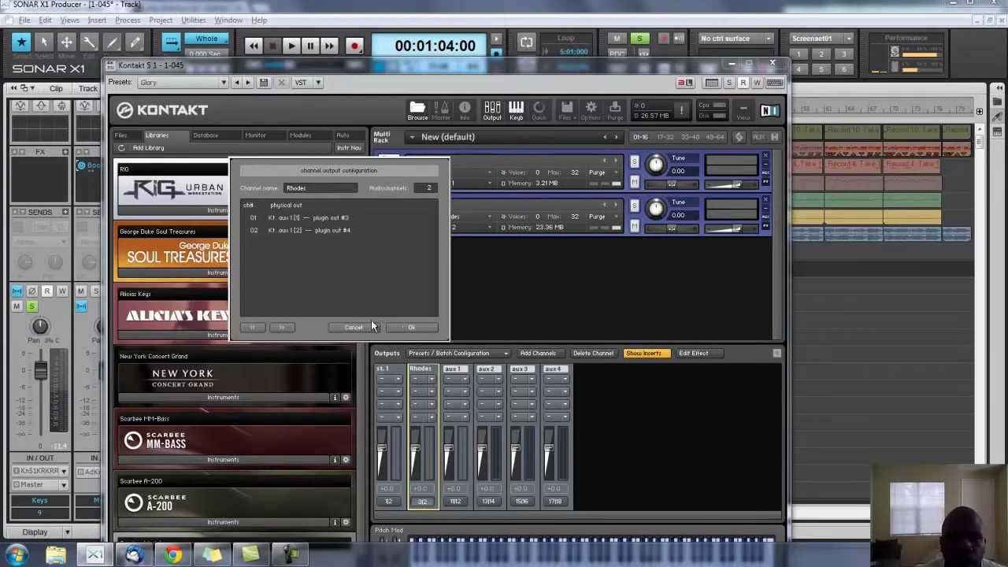
pyautogui.click(412, 328)
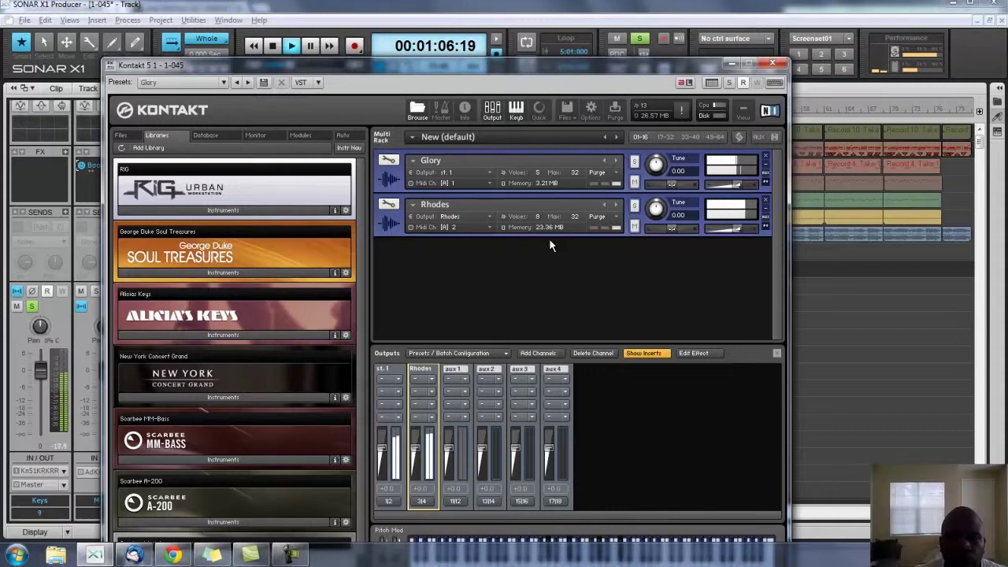
# Step: Recheck the soloed Keys track in playback with the Kontakt window closed, and clear its solo
pyautogui.press('space')
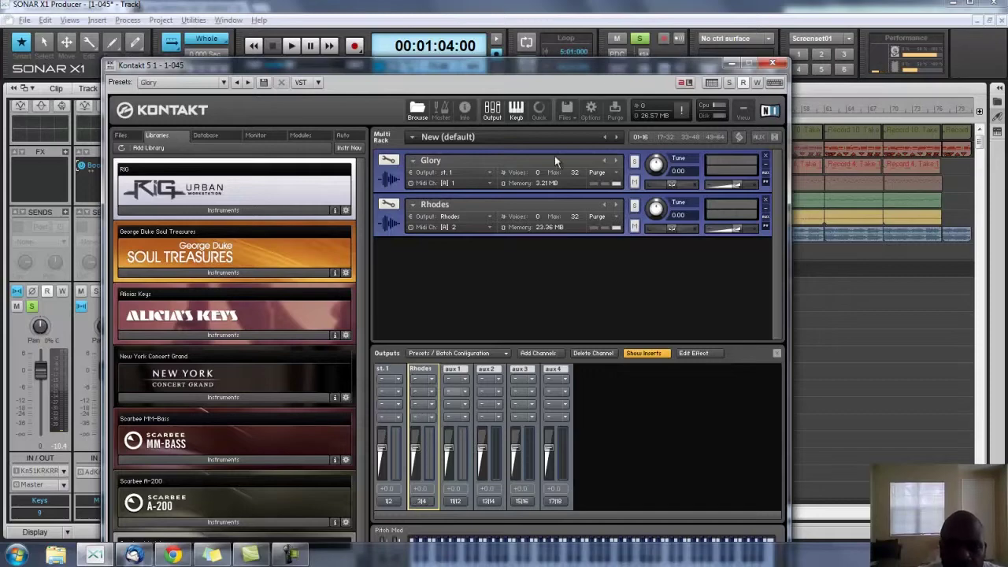
pyautogui.click(772, 65)
pyautogui.press('space')
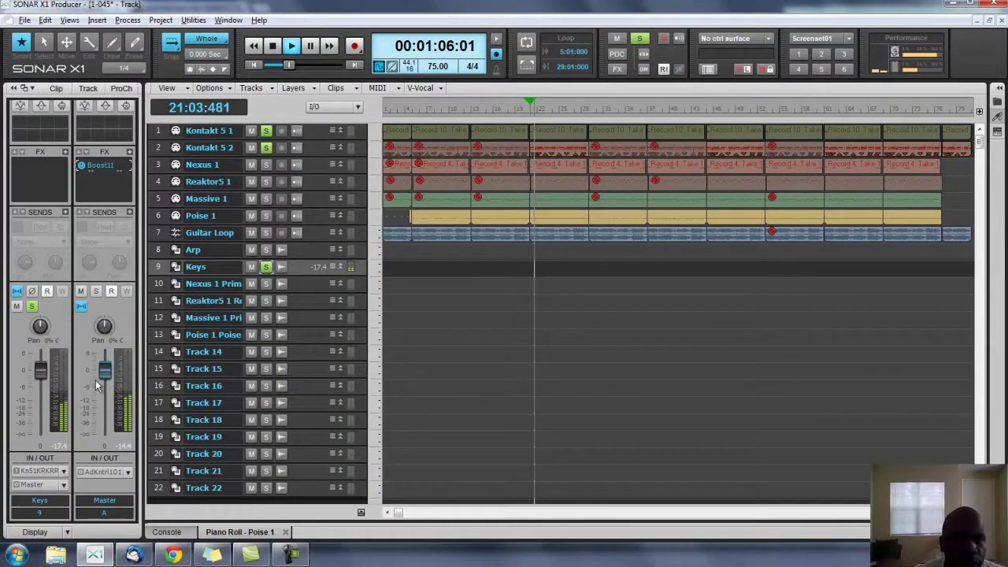
pyautogui.press('space')
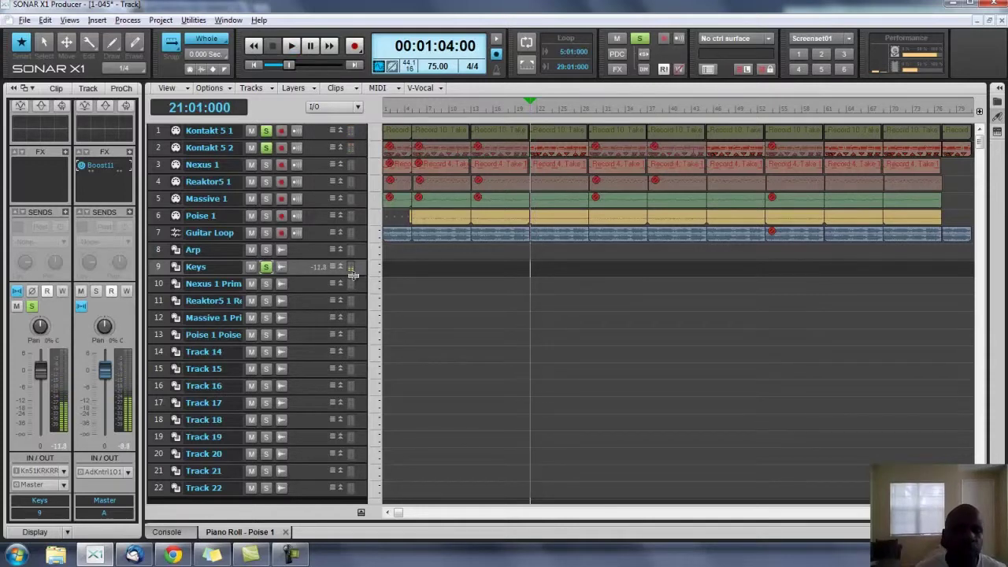
pyautogui.click(266, 269)
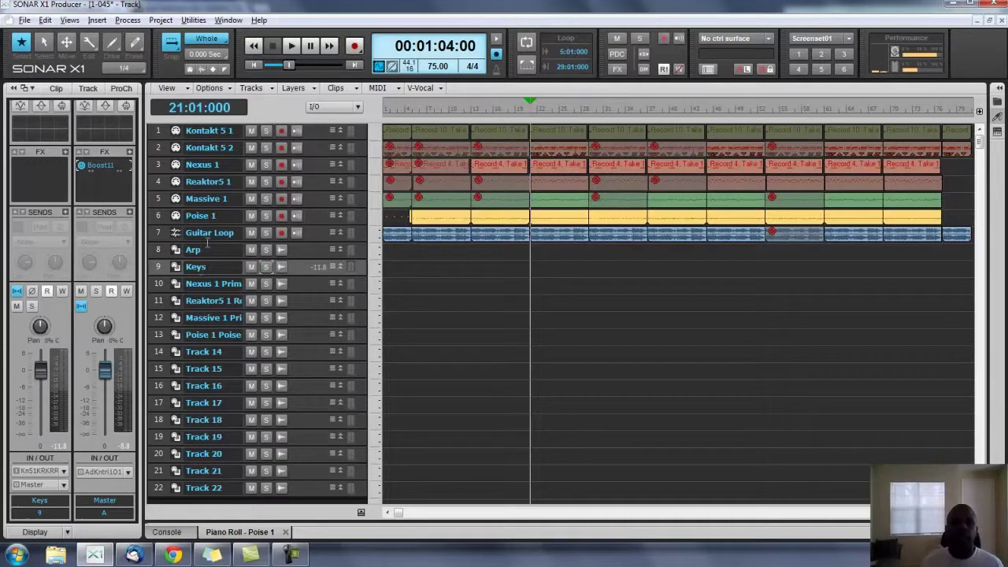
# Step: Solo the Nexus 1 output track during playback and rename it Bass
pyautogui.press('space')
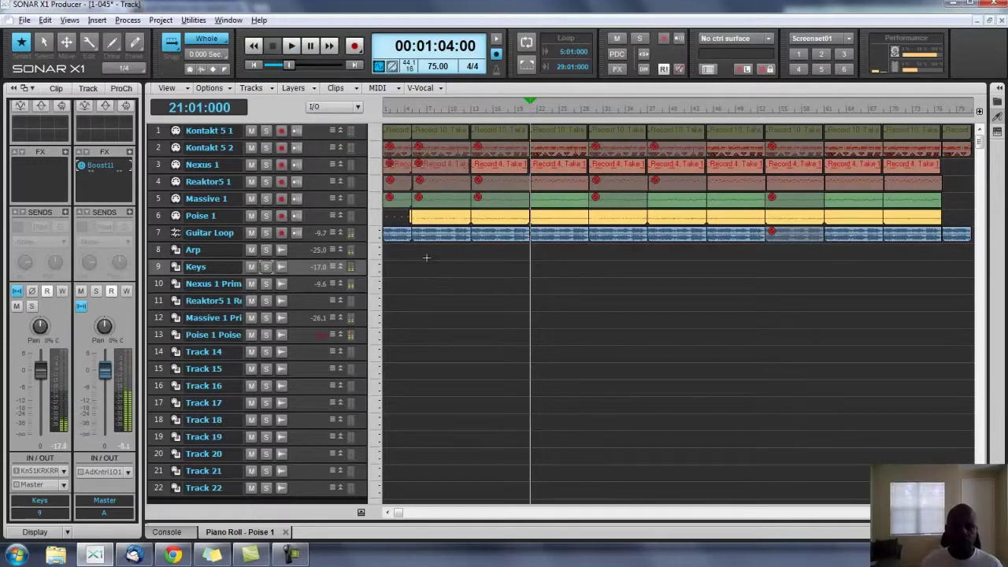
pyautogui.click(265, 285)
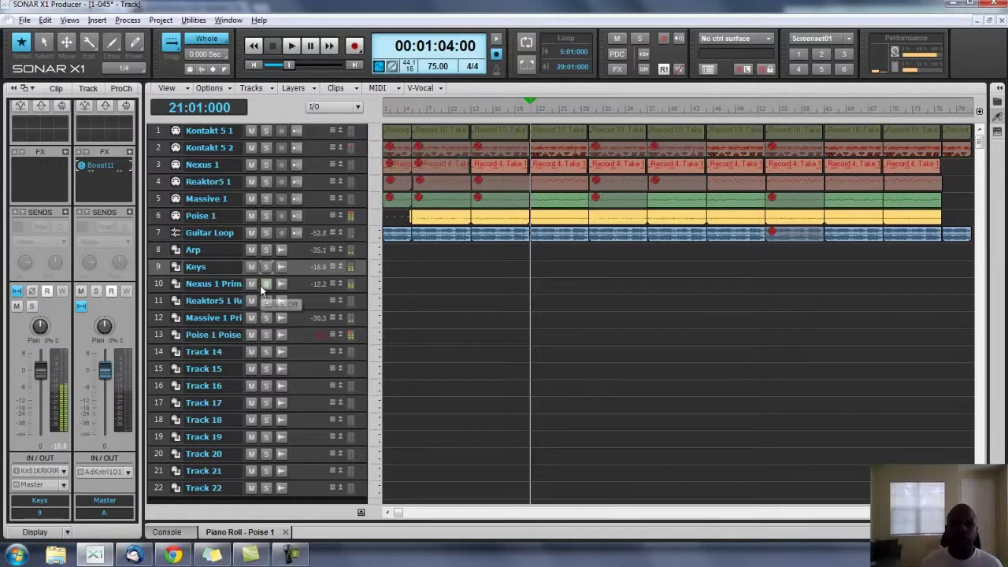
pyautogui.doubleClick(219, 284)
pyautogui.write('Bass')
pyautogui.press('Return')
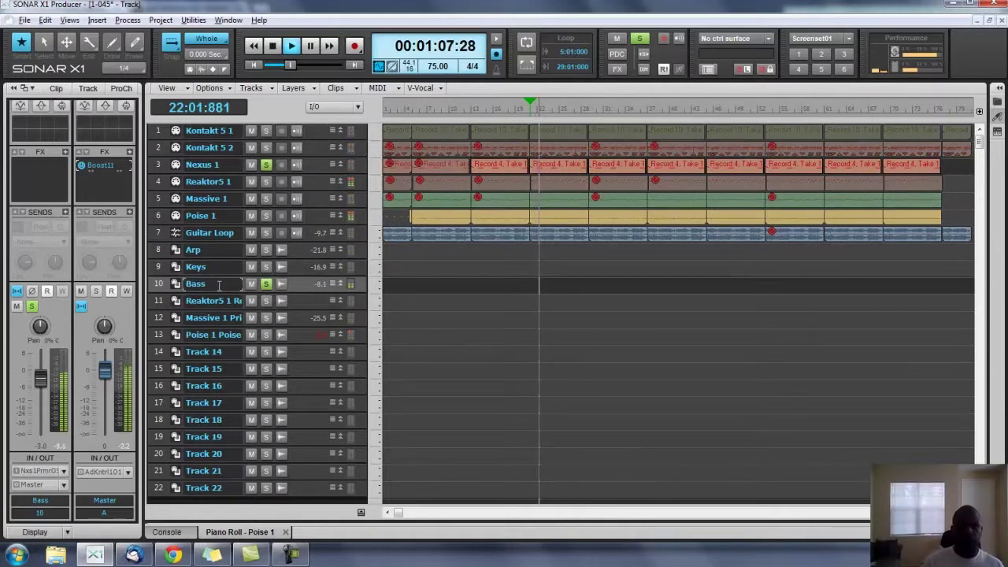
# Step: Switch the solo from Bass to the Reaktor5 1 output track and rename that track Bell
pyautogui.click(265, 300)
pyautogui.click(266, 283)
pyautogui.doubleClick(221, 298)
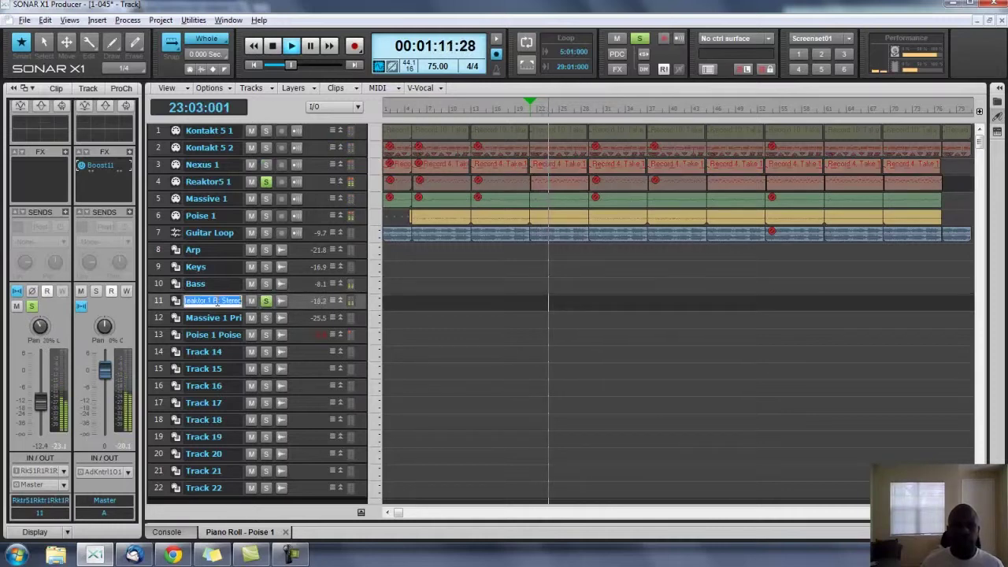
pyautogui.write('Bell')
pyautogui.press('Return')
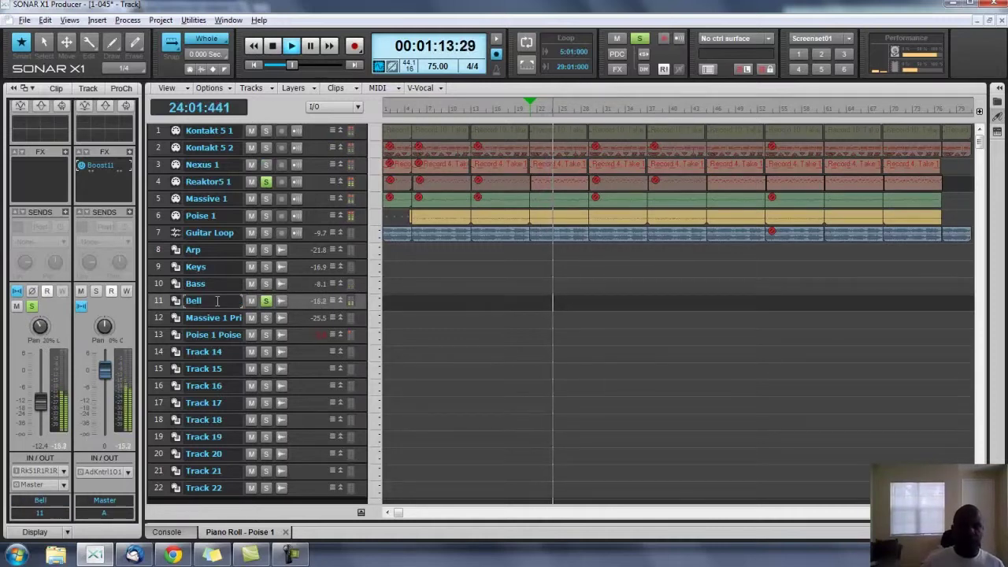
# Step: Switch the solo from Bell to the Massive 1 output track and rename that track Lead
pyautogui.click(265, 301)
pyautogui.click(266, 317)
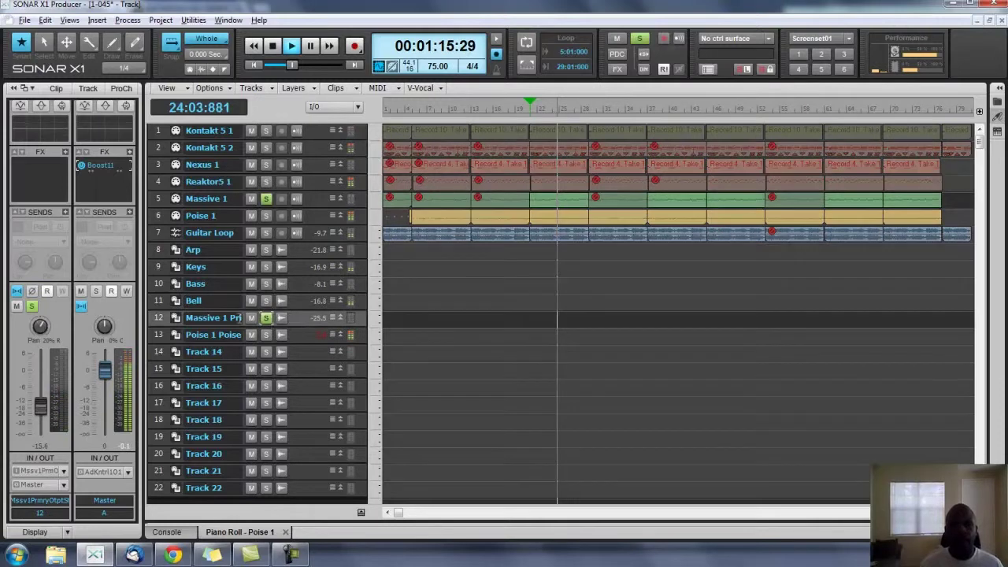
pyautogui.doubleClick(211, 317)
pyautogui.write('Lead')
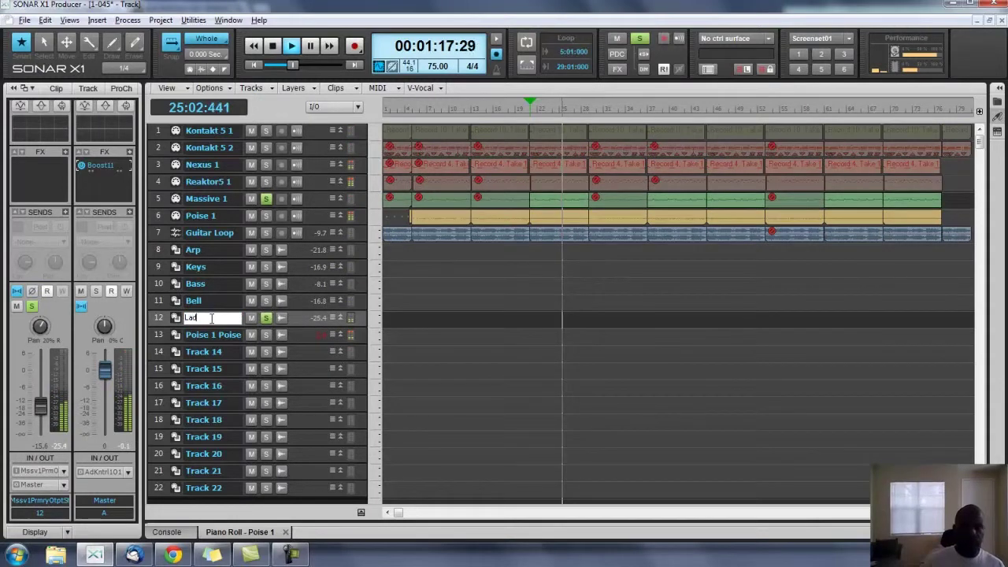
pyautogui.press('Return')
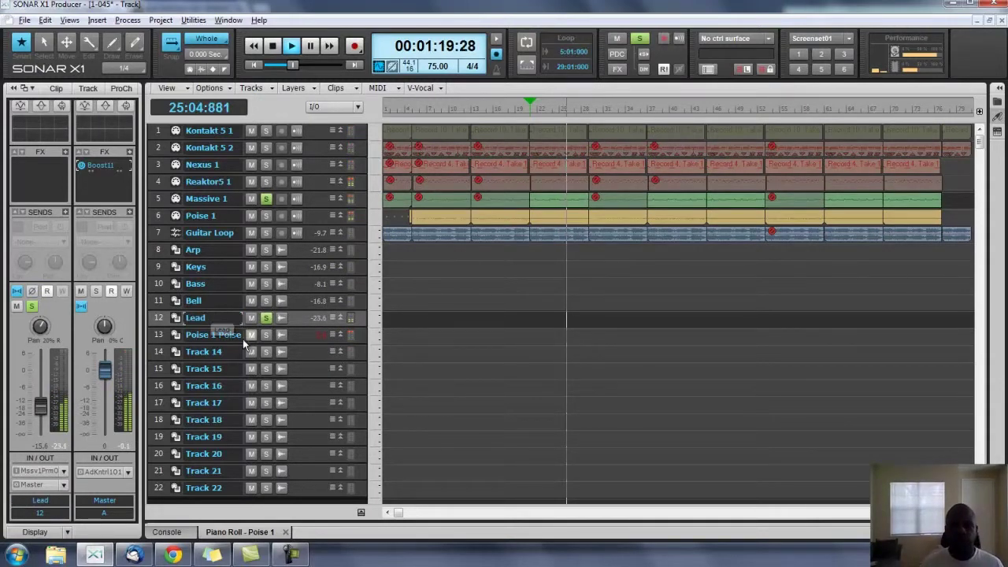
# Step: Listen to the Poise 1 output track on its own, stop playback and leave that track soloed
pyautogui.click(265, 334)
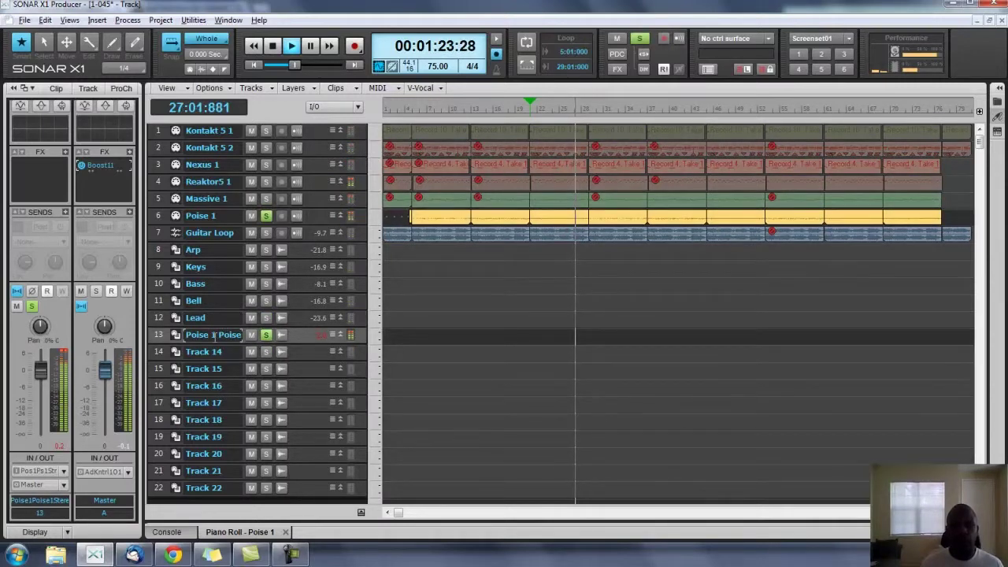
pyautogui.click(265, 335)
pyautogui.press('space')
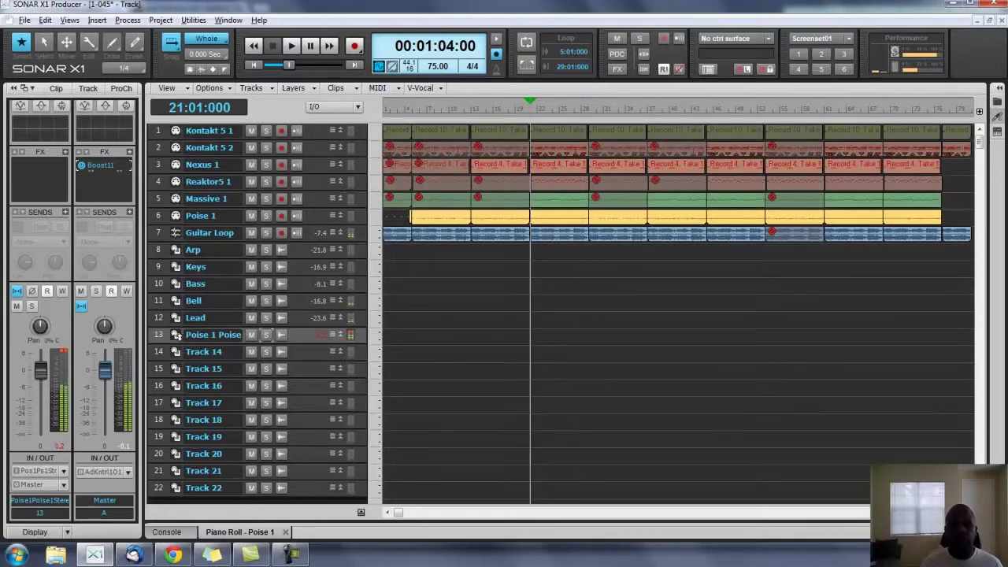
pyautogui.click(265, 335)
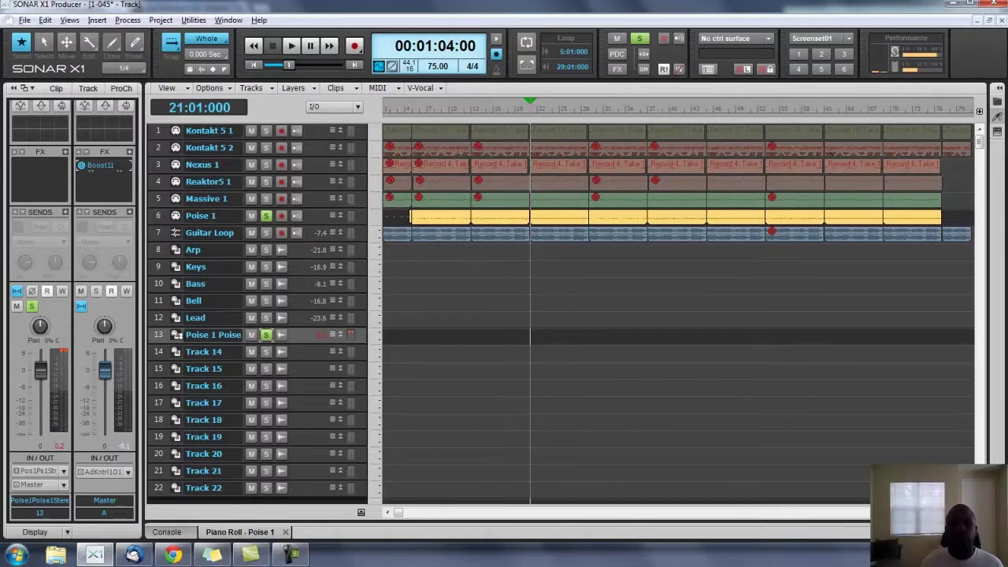
# Step: Open the Poise drum sampler, audition the Kick (2) pad and give the Snare pad a separate output
pyautogui.click(178, 335)
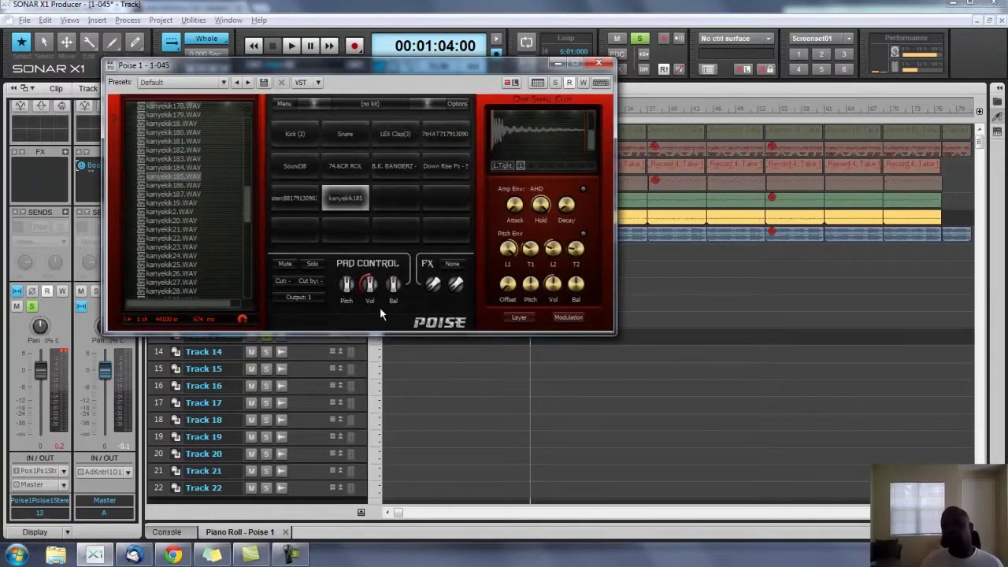
pyautogui.click(293, 137)
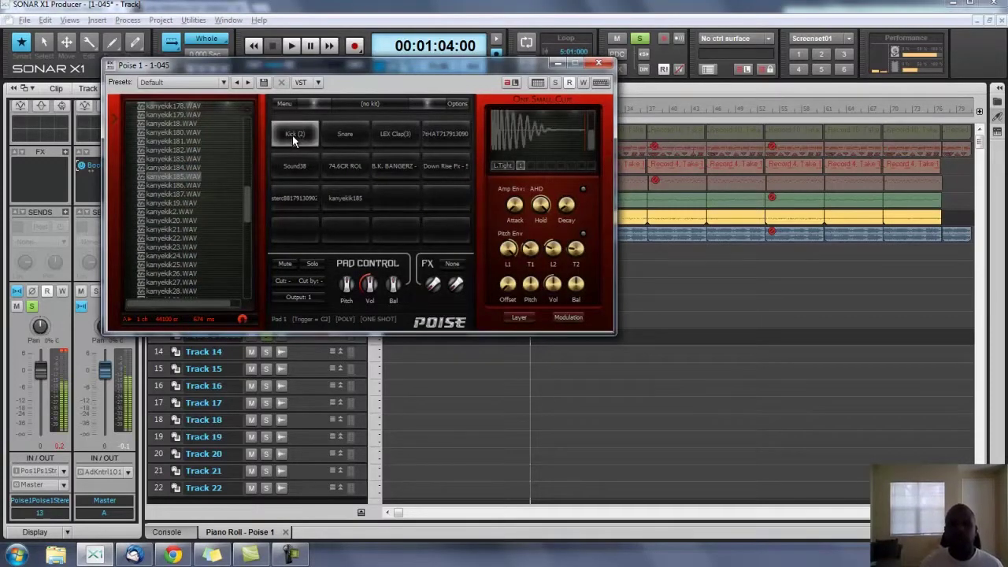
pyautogui.click(353, 135)
pyautogui.click(352, 135)
pyautogui.click(299, 297)
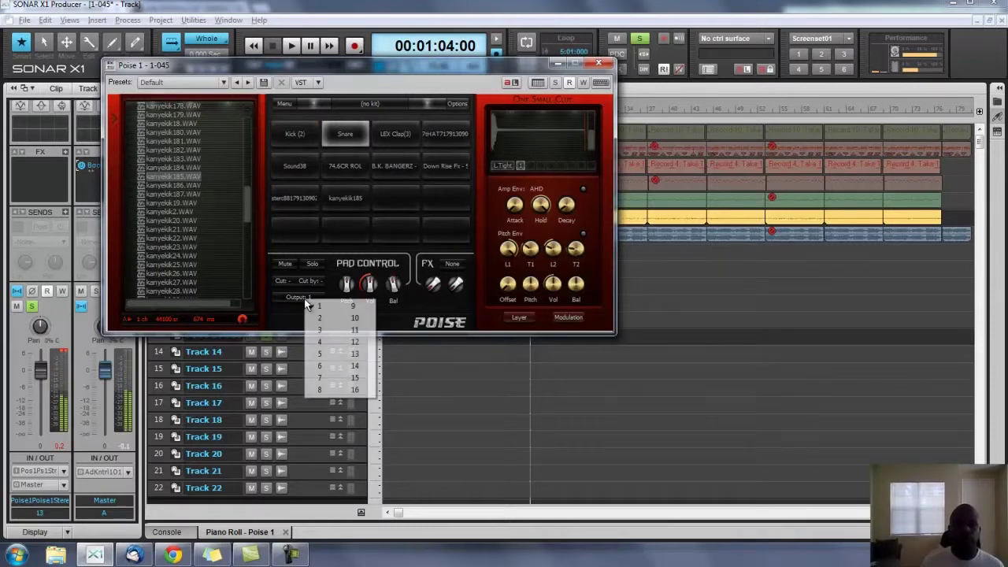
# Step: Give the LEX Clap(3) pad a separate output and assign the hi-hat pad beside it to output 4
pyautogui.click(397, 136)
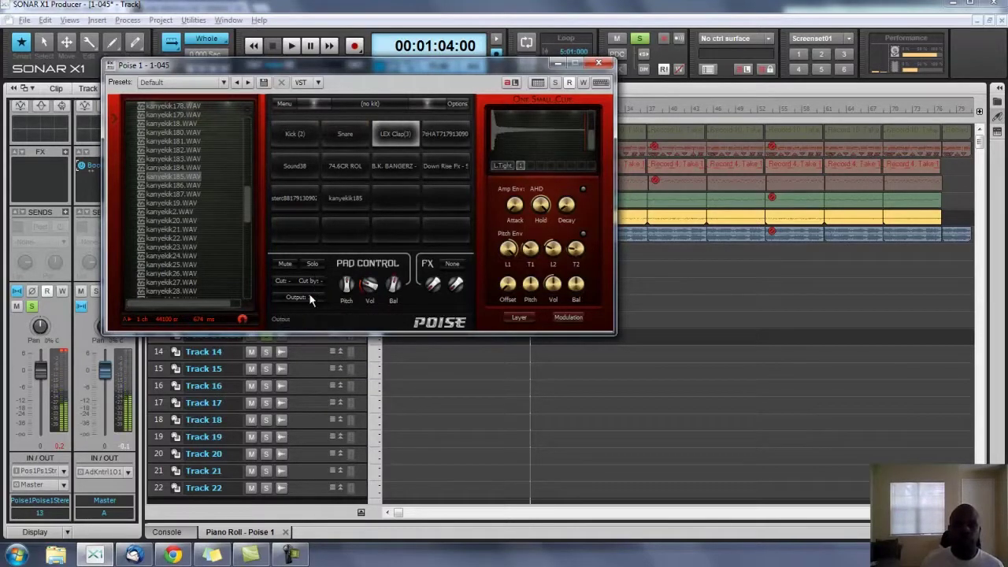
pyautogui.click(307, 296)
pyautogui.click(445, 136)
pyautogui.click(310, 299)
pyautogui.click(323, 307)
# Step: Assign the Sound38 pad to output 5 and the 74.6CR ROL pad to output 6
pyautogui.click(296, 165)
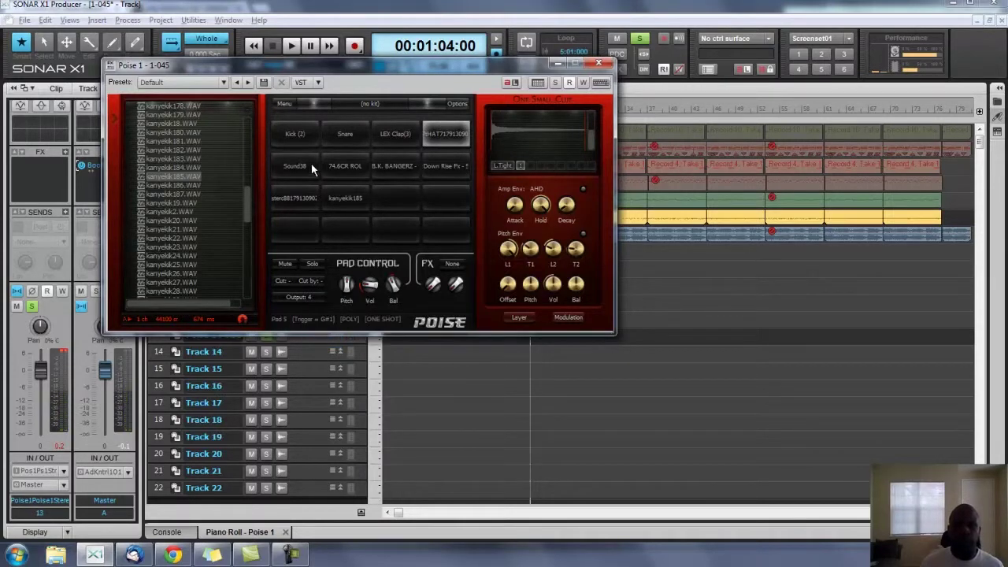
pyautogui.click(298, 297)
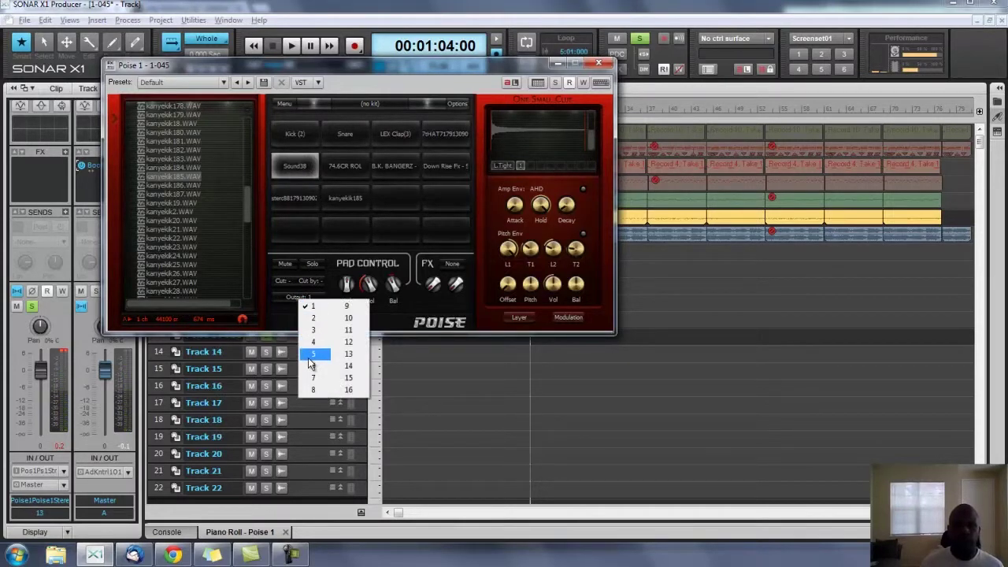
pyautogui.click(310, 355)
pyautogui.click(343, 168)
pyautogui.click(293, 299)
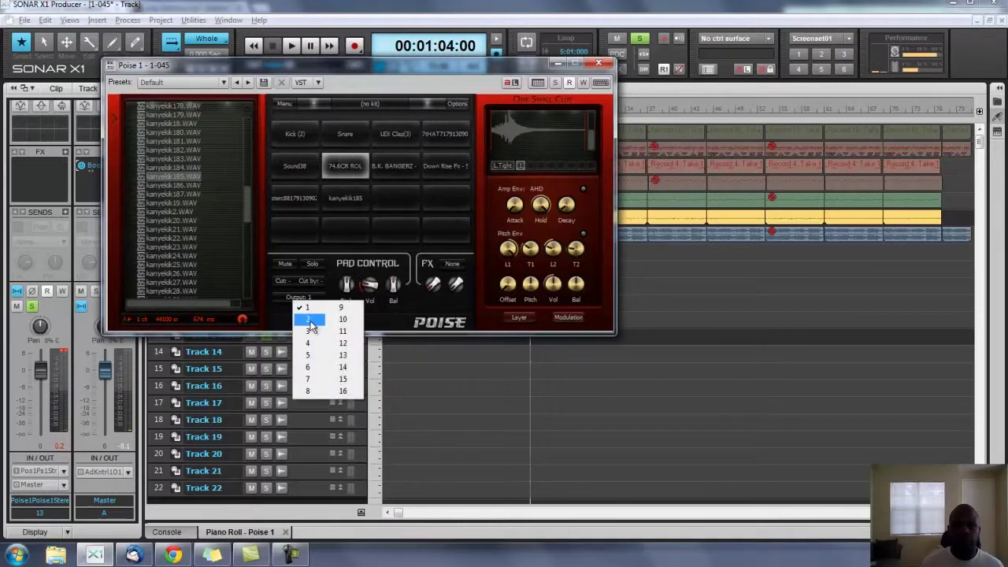
pyautogui.click(309, 372)
# Step: Assign the B.K. BANGERZ pad to output 7 and the Down Rise Fx pad to output 8
pyautogui.click(387, 175)
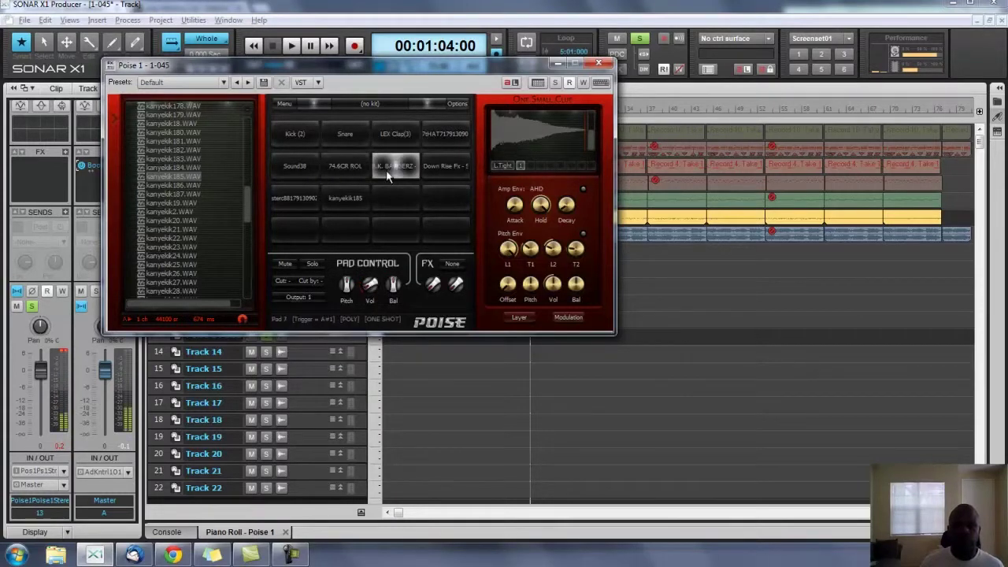
pyautogui.click(298, 297)
pyautogui.click(325, 372)
pyautogui.click(441, 169)
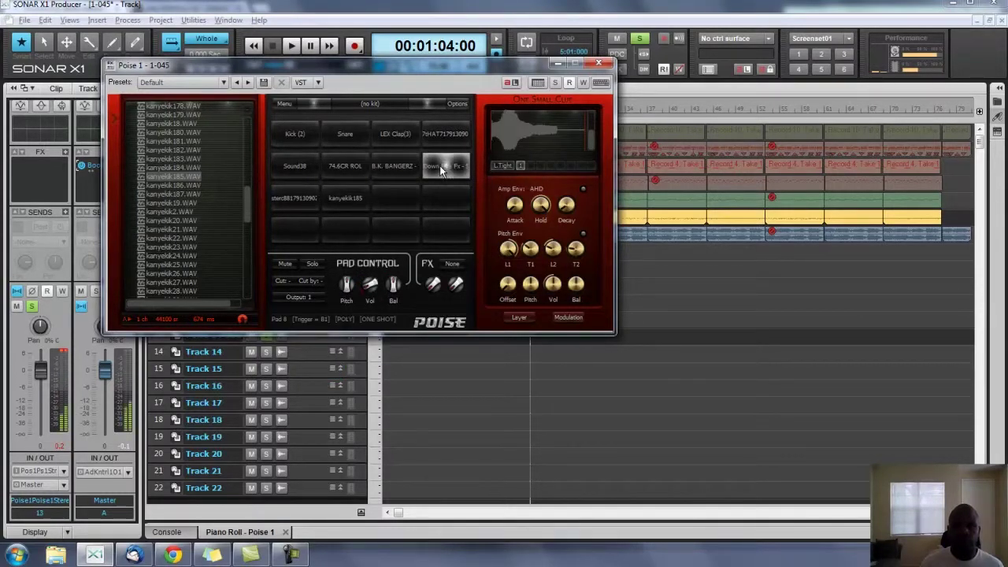
pyautogui.click(321, 297)
pyautogui.click(328, 386)
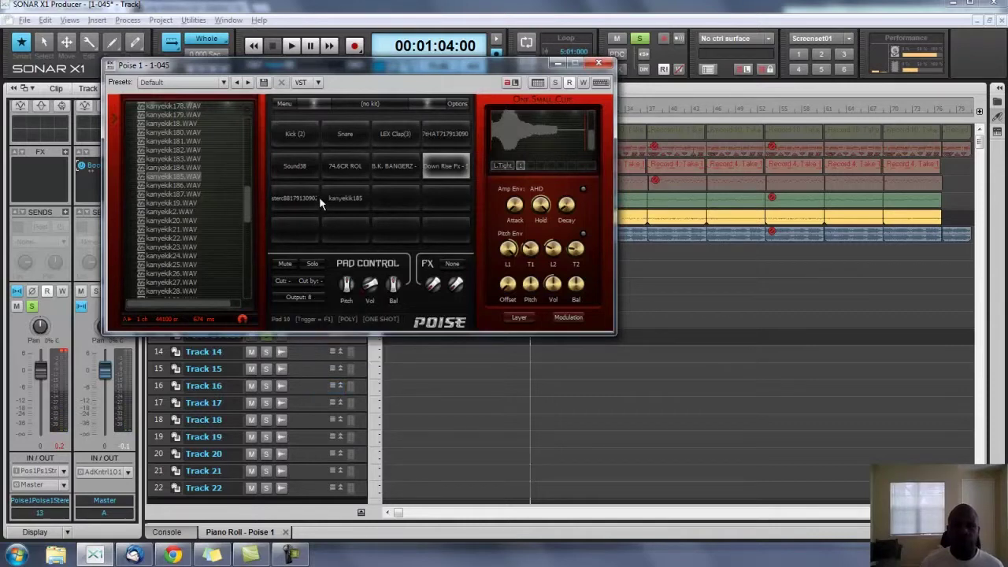
# Step: Assign the first pad in the third row to output 9 and the kanyekik185 pad to output 10, closing Poise
pyautogui.click(312, 197)
pyautogui.click(299, 299)
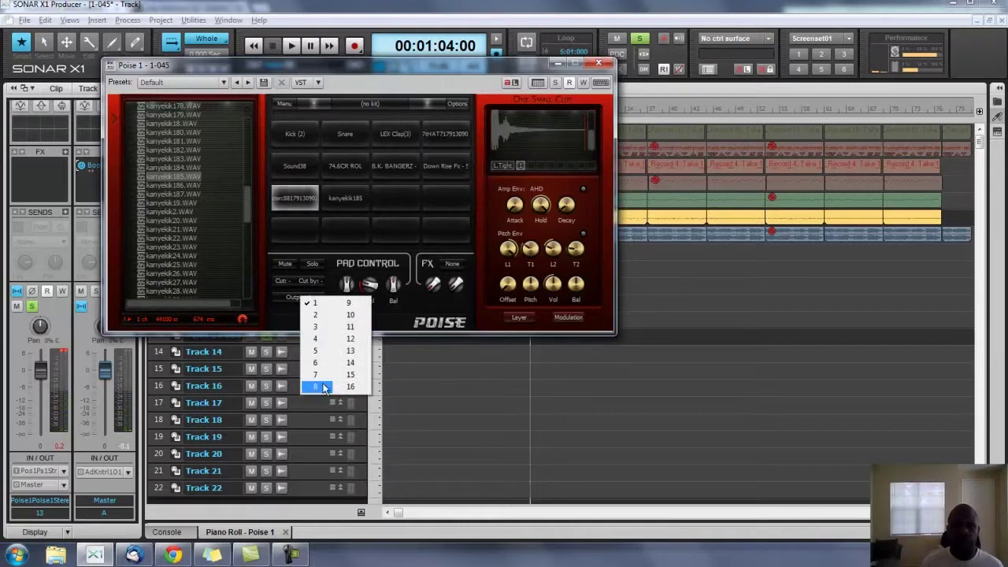
pyautogui.click(350, 301)
pyautogui.click(335, 204)
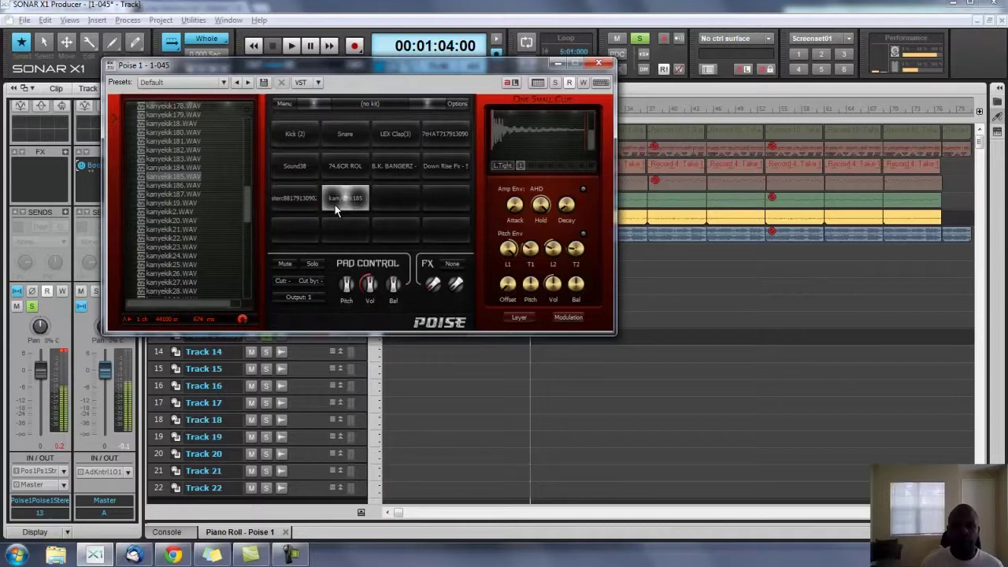
pyautogui.click(300, 298)
pyautogui.click(351, 314)
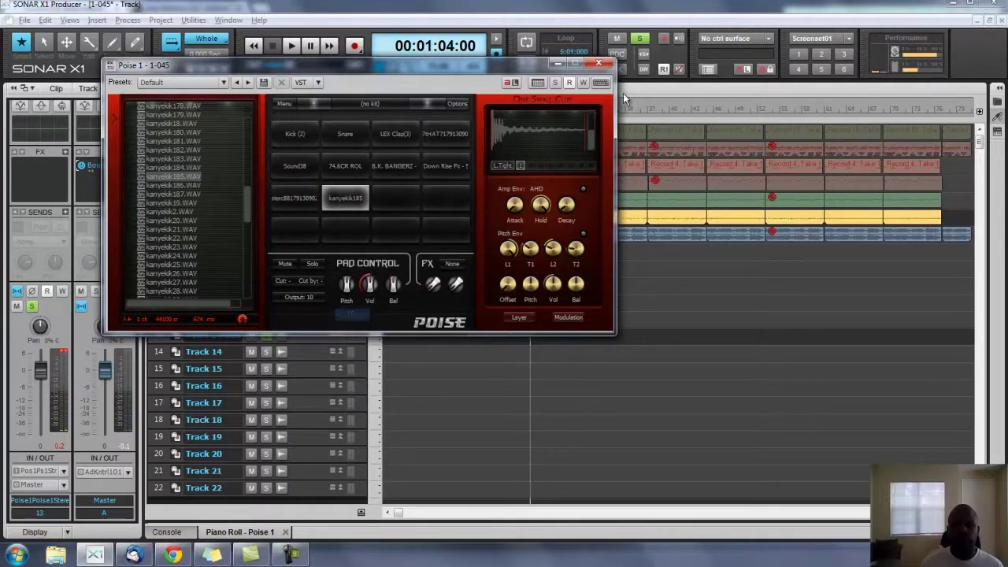
pyautogui.click(599, 64)
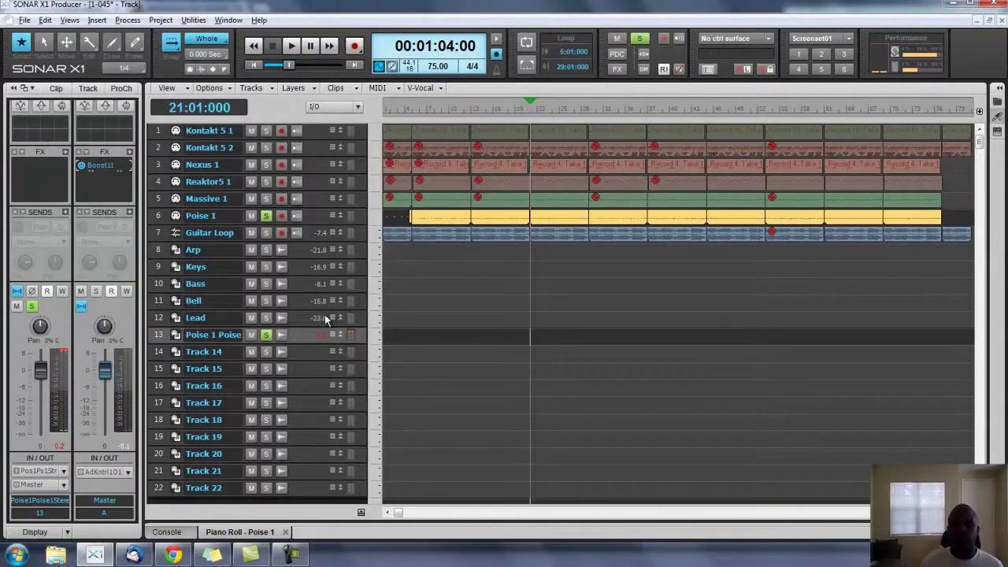
# Step: Start playback and rename the soloed Poise output track 13 as Kick 1
pyautogui.press('space')
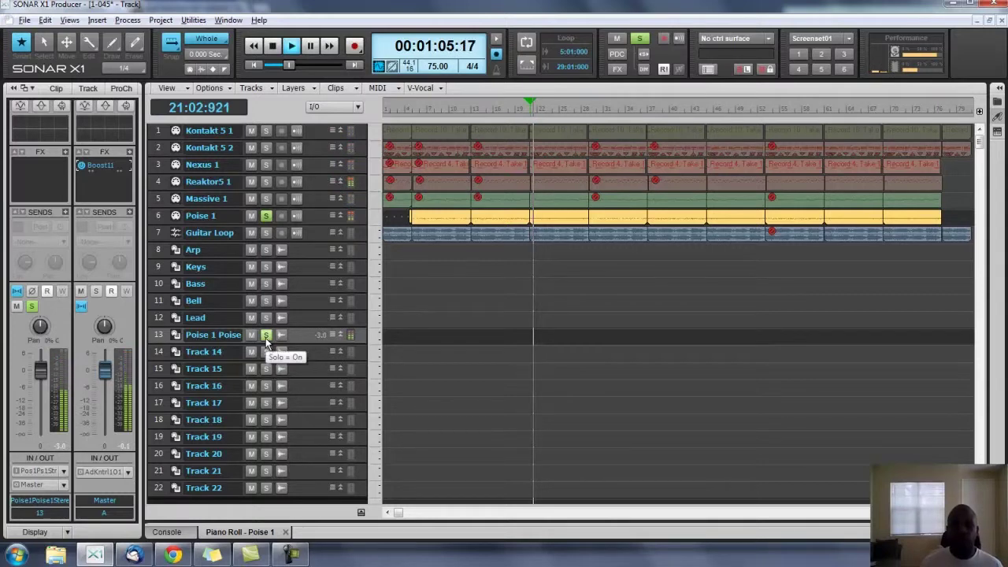
pyautogui.doubleClick(208, 335)
pyautogui.write('Kick')
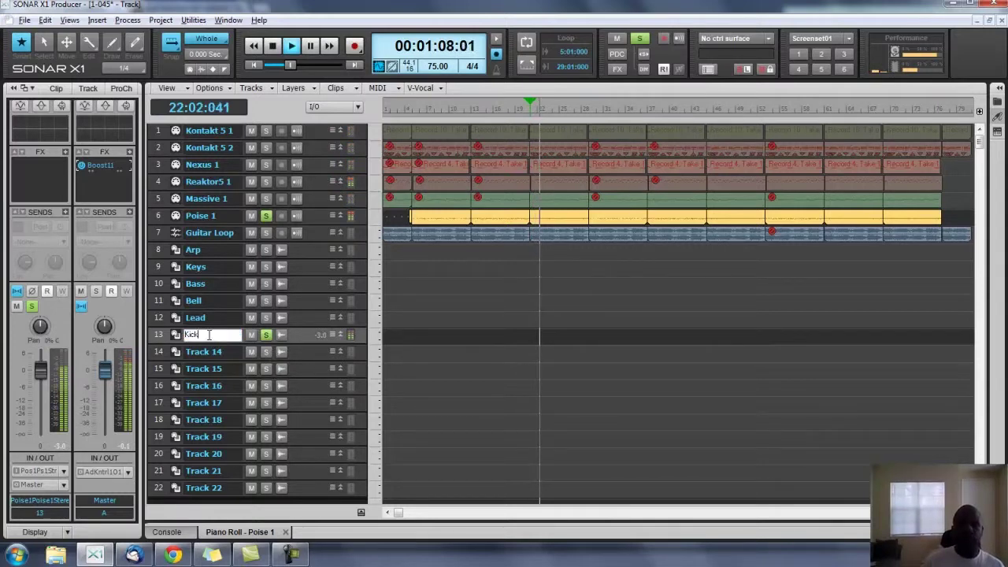
pyautogui.press('Return')
pyautogui.doubleClick(209, 335)
pyautogui.write('Kick 1')
pyautogui.press('Return')
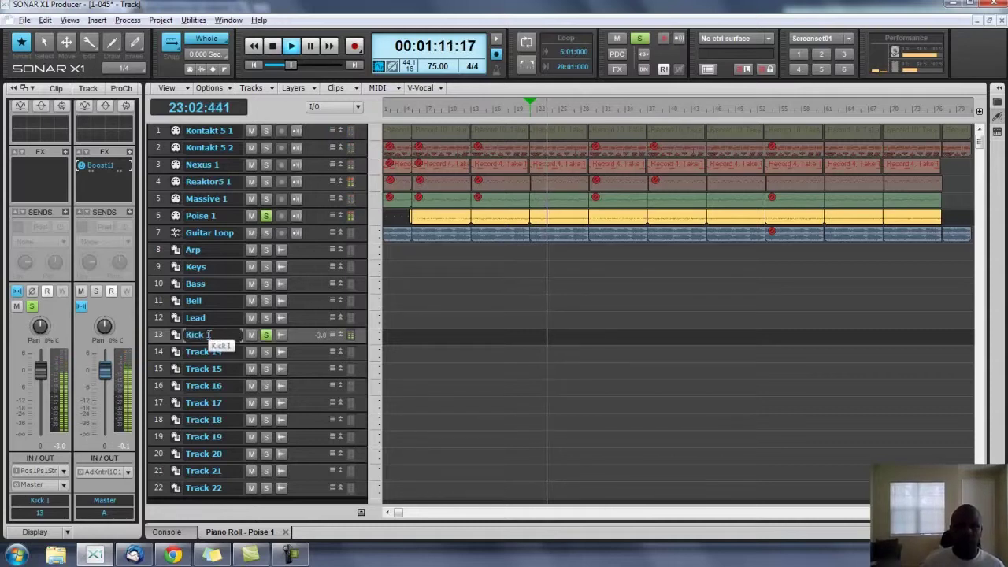
# Step: Solo track 14 along with the kick and rename it Snare
pyautogui.click(266, 351)
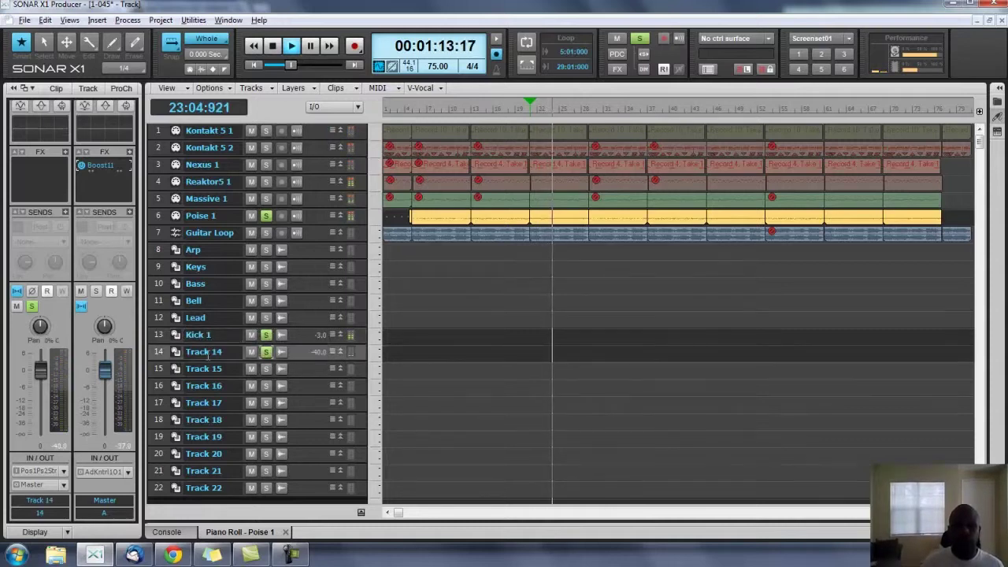
pyautogui.doubleClick(203, 351)
pyautogui.write('Snare')
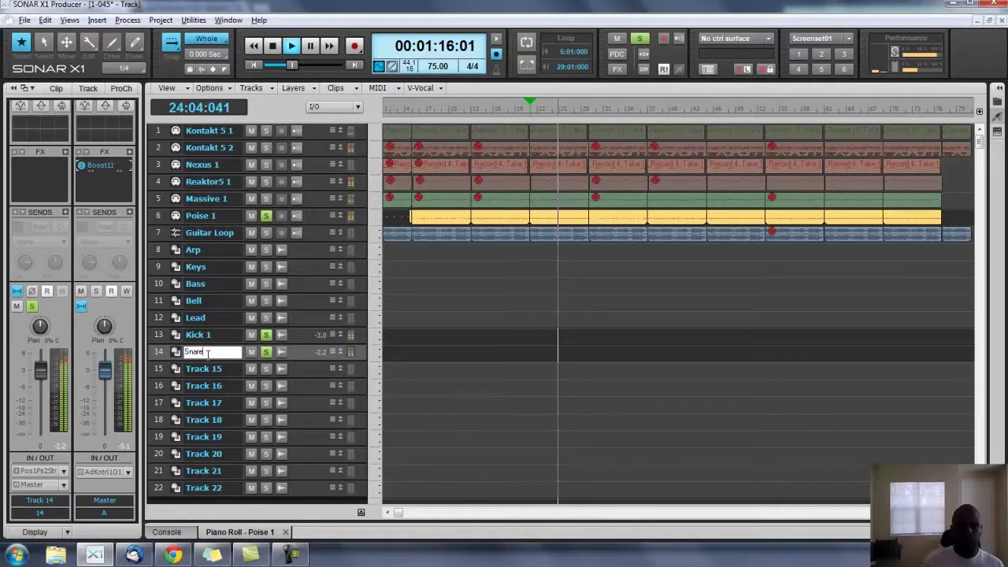
pyautogui.press('Return')
# Step: Solo track 15 to hear its sound and rename it Clap 1
pyautogui.click(266, 369)
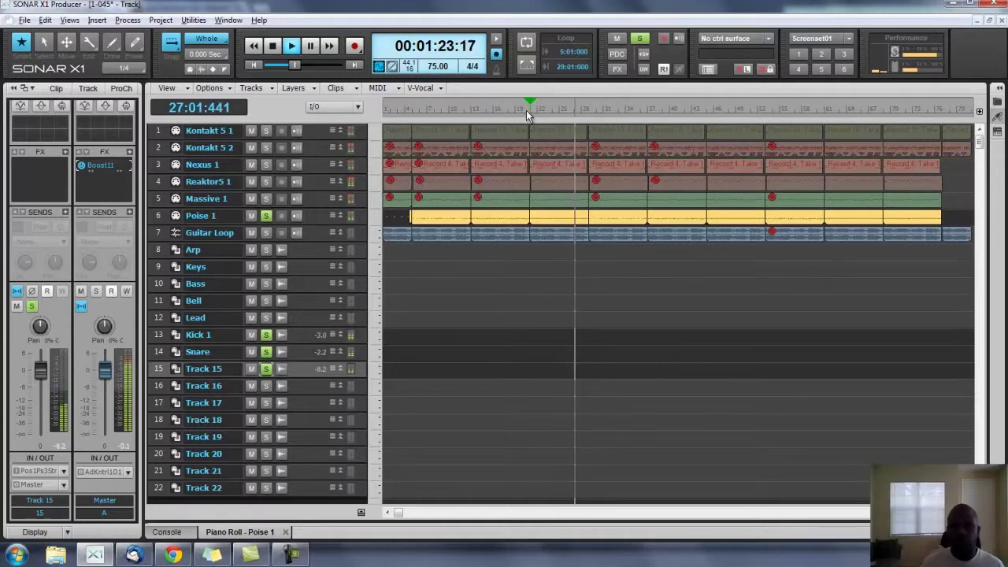
pyautogui.doubleClick(198, 369)
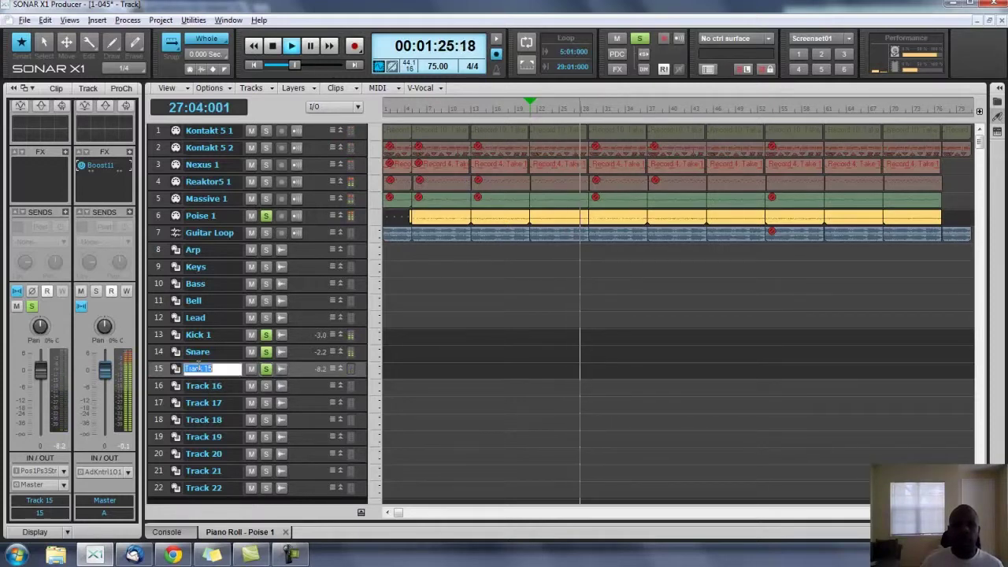
pyautogui.write('Clap')
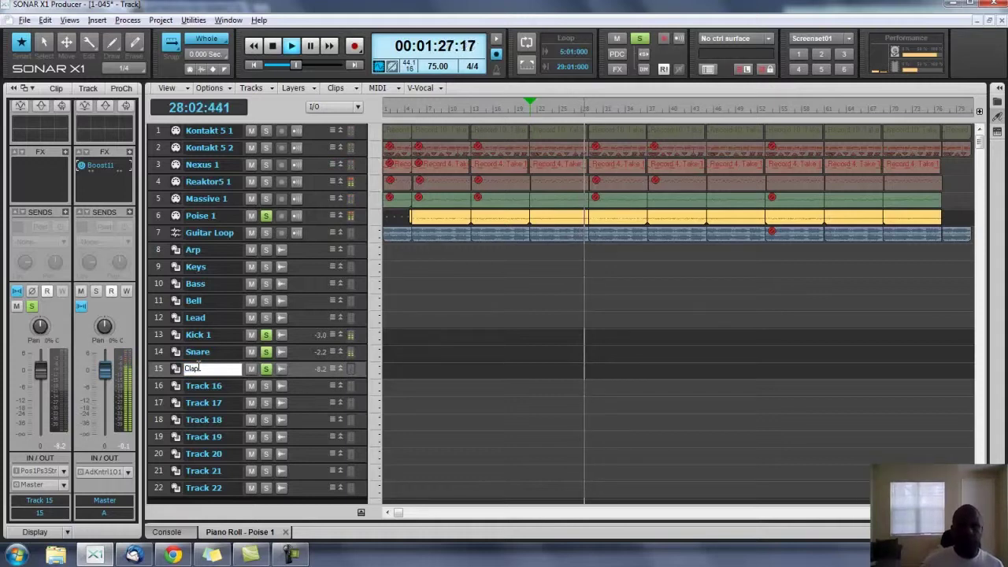
pyautogui.write(' 1')
pyautogui.press('Return')
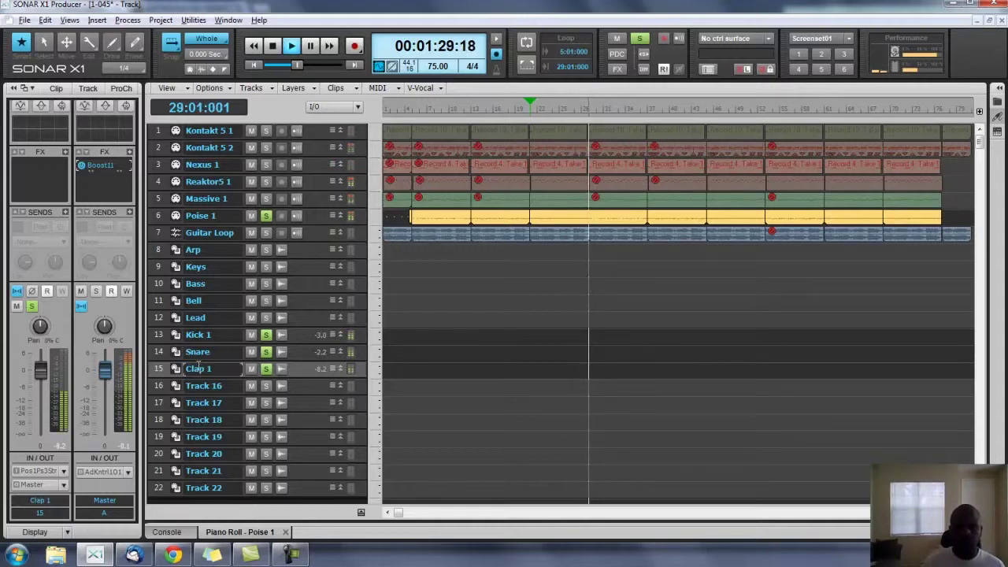
# Step: Solo track 16 to identify its sound and rename it HiHat
pyautogui.click(263, 385)
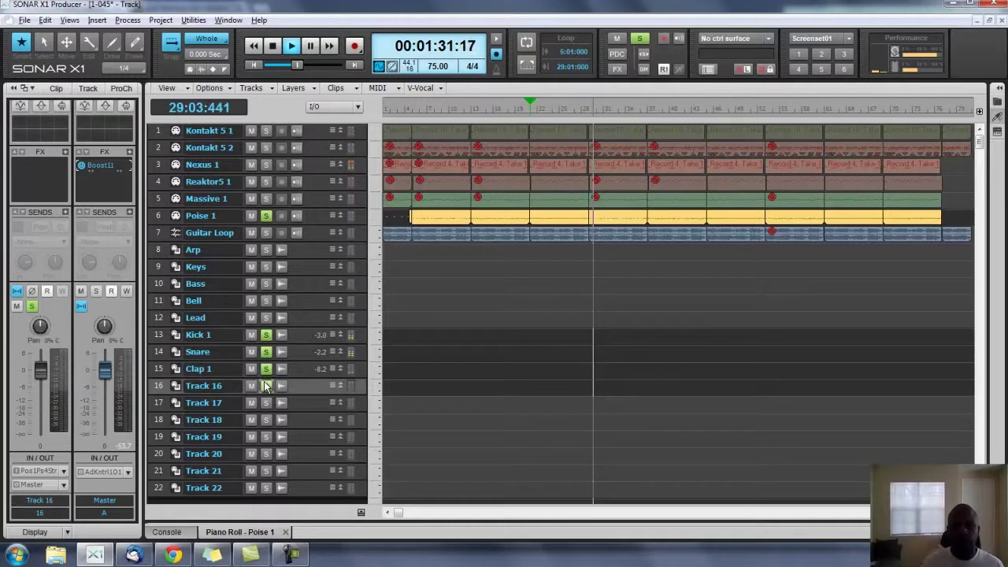
pyautogui.click(265, 385)
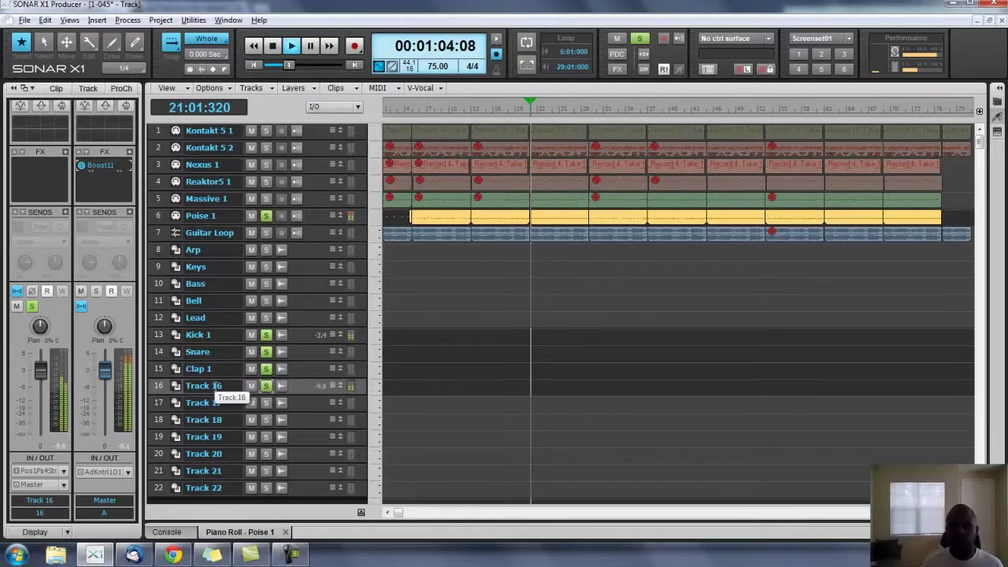
pyautogui.doubleClick(215, 386)
pyautogui.write('Hi')
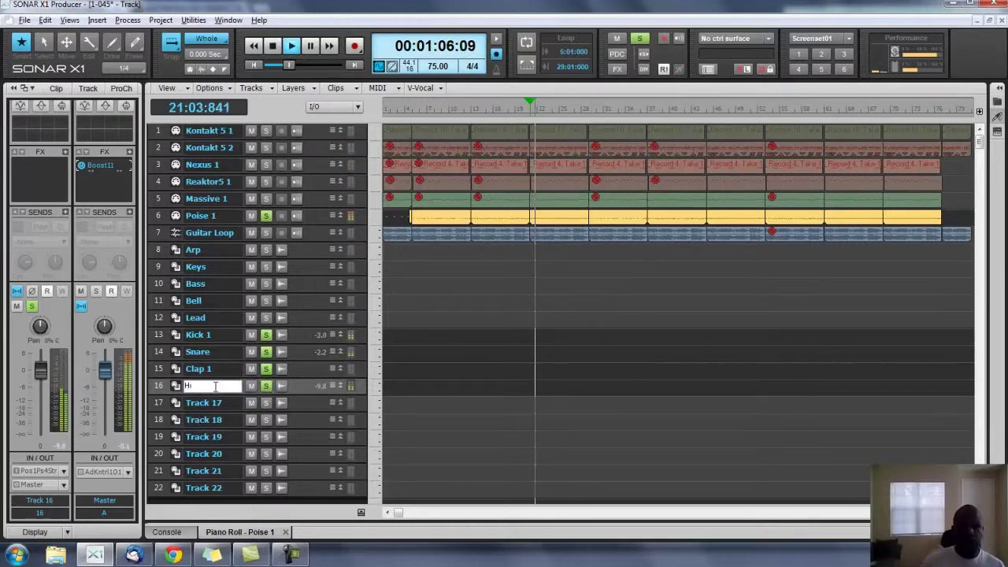
pyautogui.write('Ha')
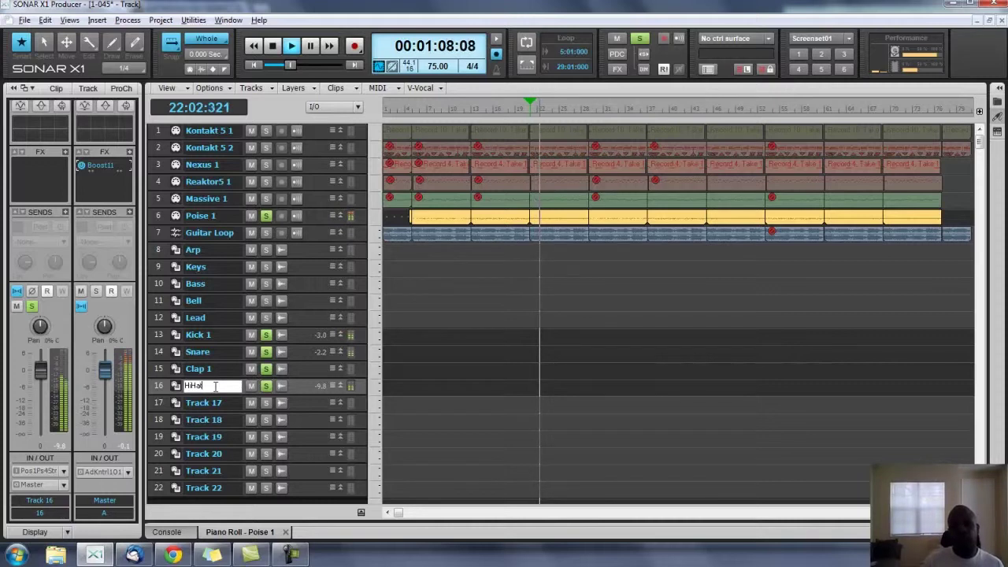
pyautogui.write('t')
pyautogui.press('Return')
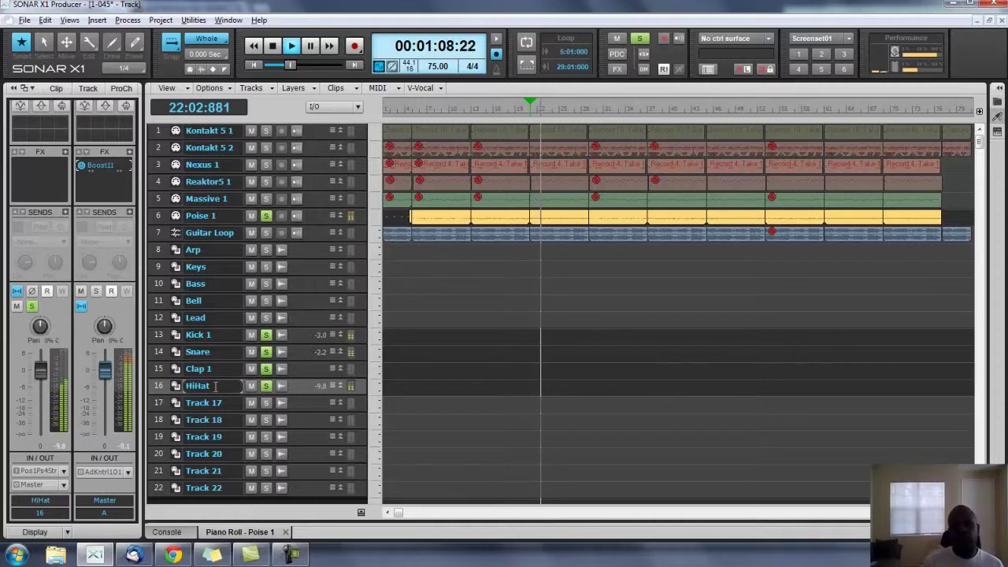
# Step: Solo track 17 to identify its sound and rename it OpenHat
pyautogui.click(268, 404)
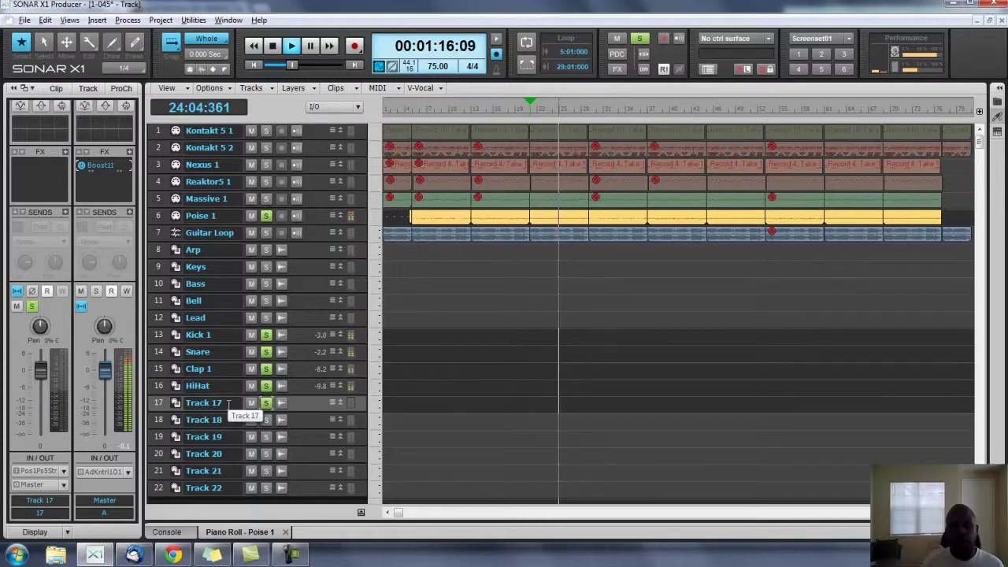
pyautogui.doubleClick(203, 402)
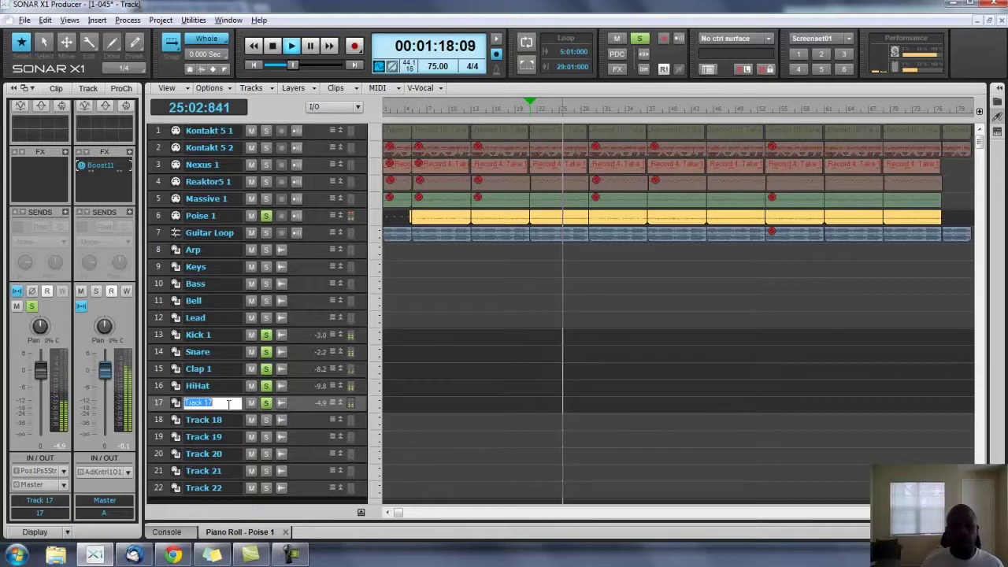
pyautogui.write('Open')
pyautogui.press('BackSpace')
pyautogui.press('BackSpace')
pyautogui.press('BackSpace')
pyautogui.write('pen')
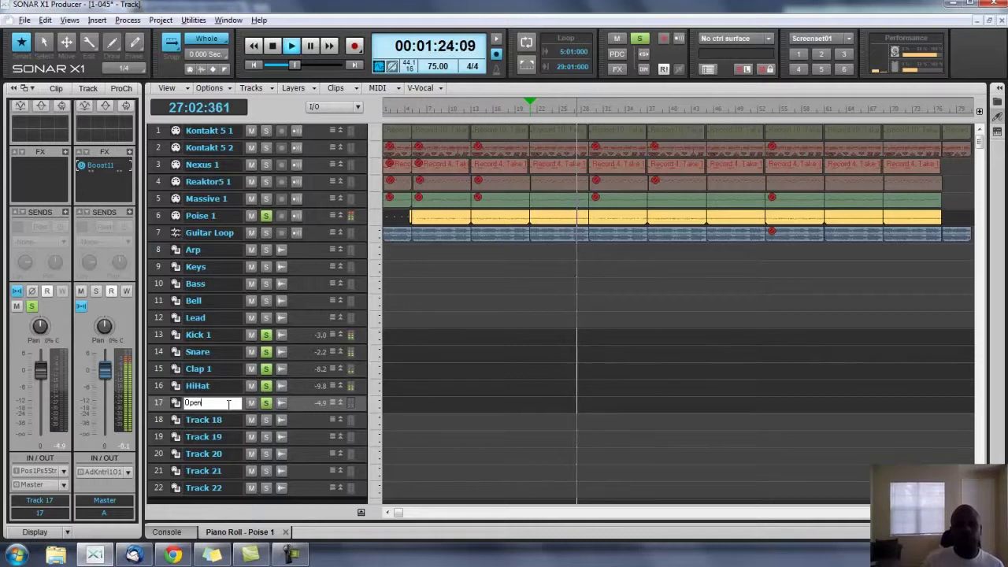
pyautogui.write('Hat')
pyautogui.press('Return')
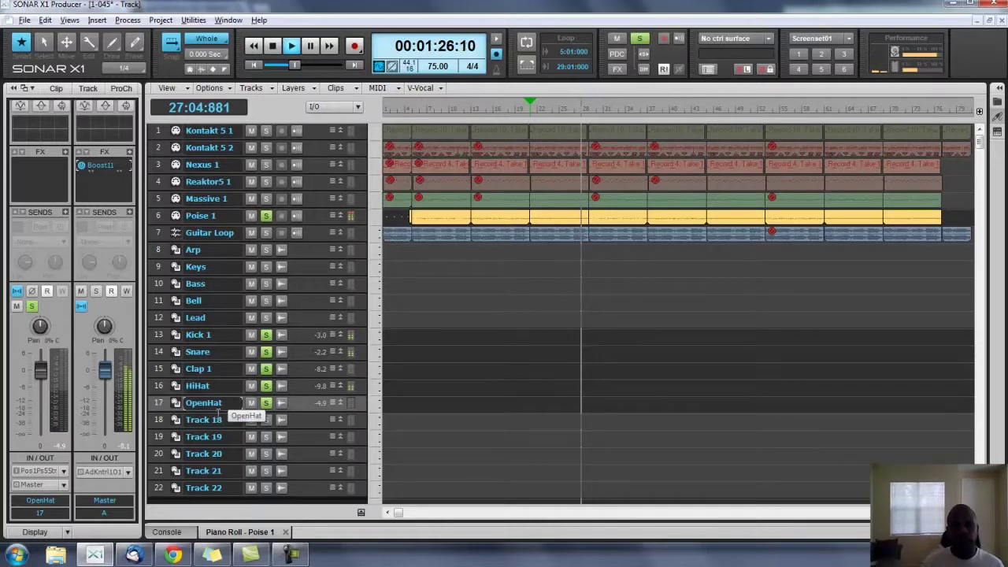
# Step: Solo track 18 and rename it Roll
pyautogui.click(266, 421)
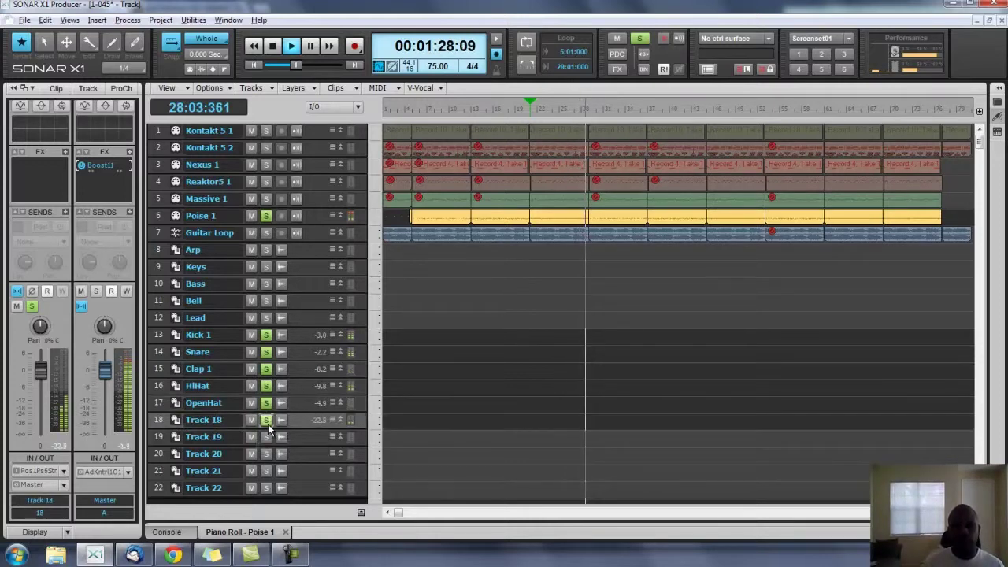
pyautogui.doubleClick(218, 421)
pyautogui.write('Roll')
pyautogui.press('Return')
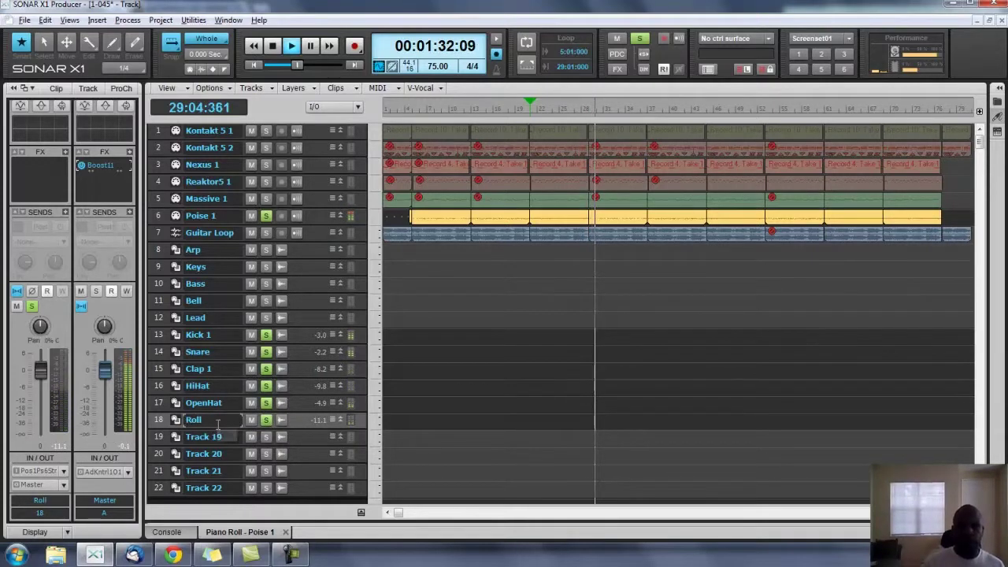
# Step: Restart playback with track 19 soloed and unsolo tracks 13 to 18, from Kick 1 through Roll
pyautogui.press('space')
pyautogui.click(266, 438)
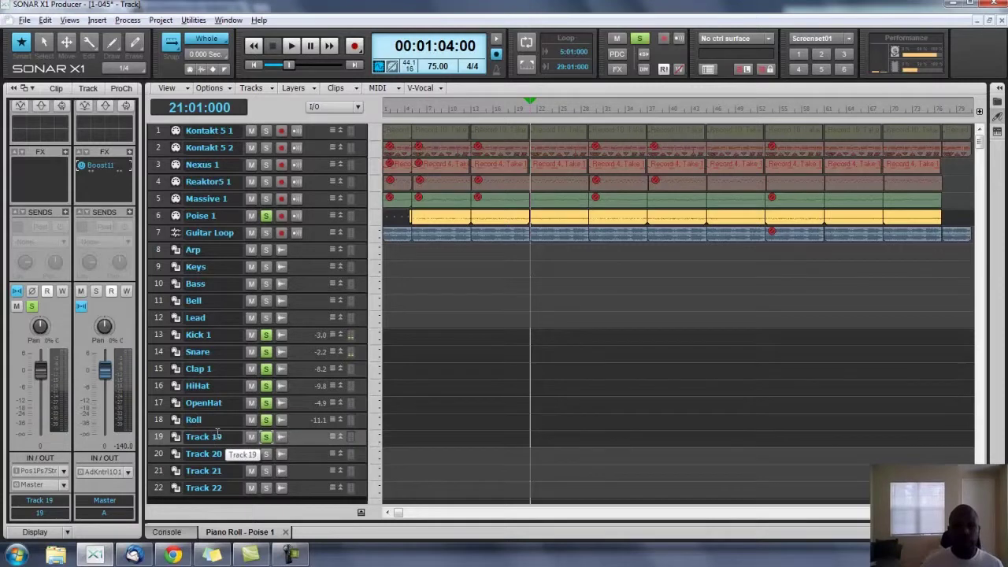
pyautogui.press('space')
pyautogui.doubleClick(217, 435)
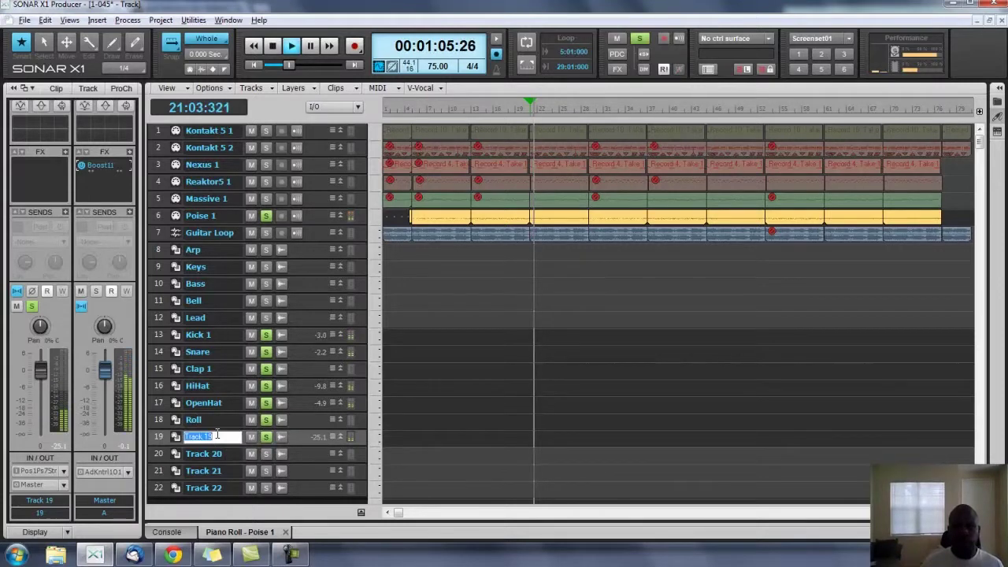
pyautogui.click(266, 420)
pyautogui.click(266, 403)
pyautogui.click(266, 385)
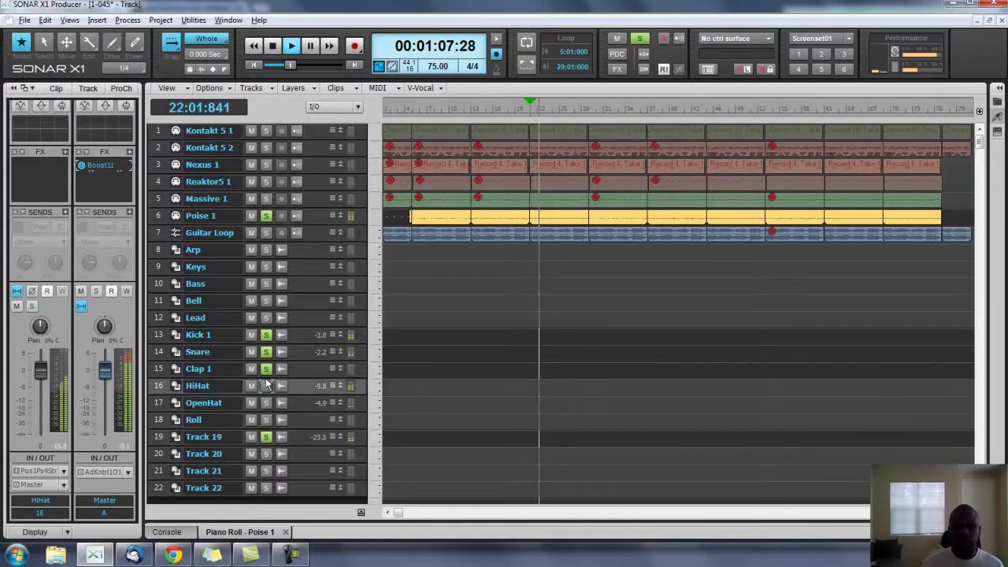
pyautogui.click(266, 369)
pyautogui.click(266, 351)
pyautogui.click(266, 335)
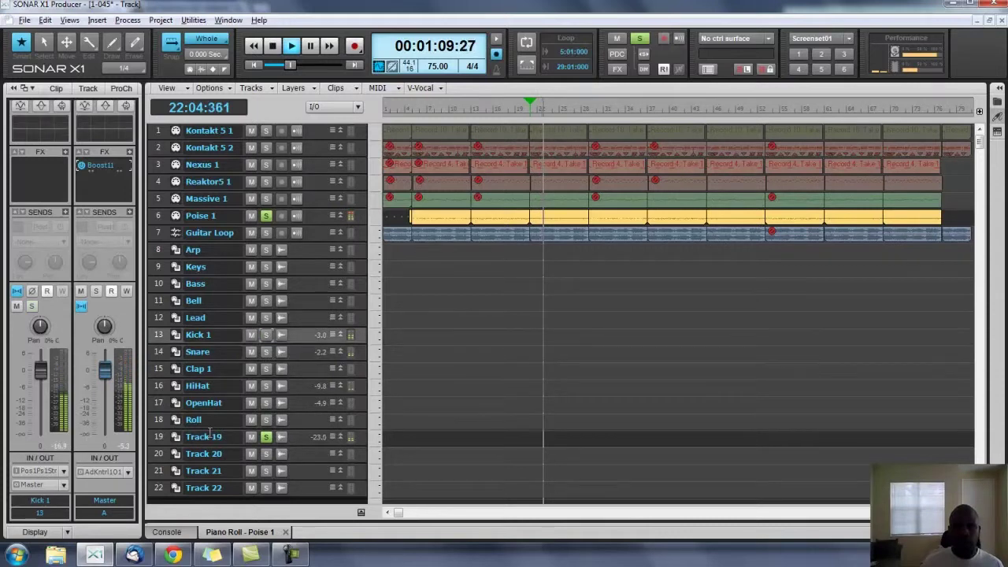
# Step: Rename the soloed track 19 as FX 1
pyautogui.doubleClick(209, 434)
pyautogui.write('FX1')
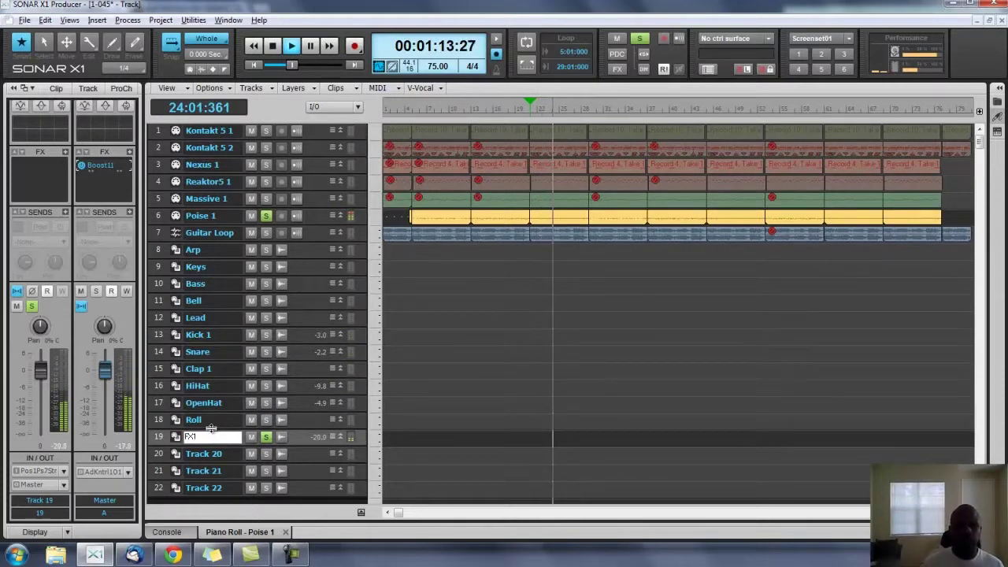
pyautogui.press('BackSpace')
pyautogui.write('1')
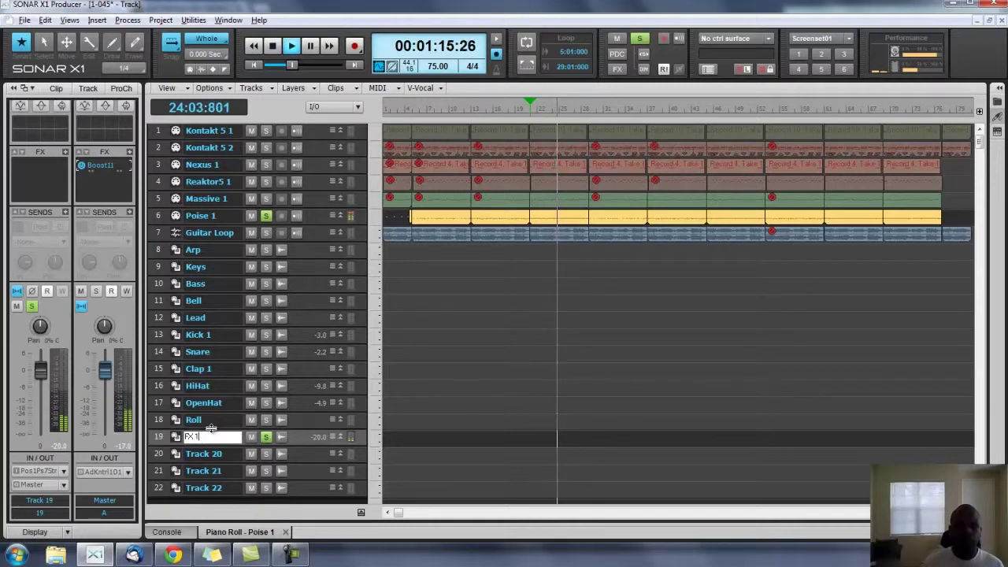
pyautogui.press('Return')
# Step: Solo track 20 to identify its sound and rename it FX 2
pyautogui.click(275, 457)
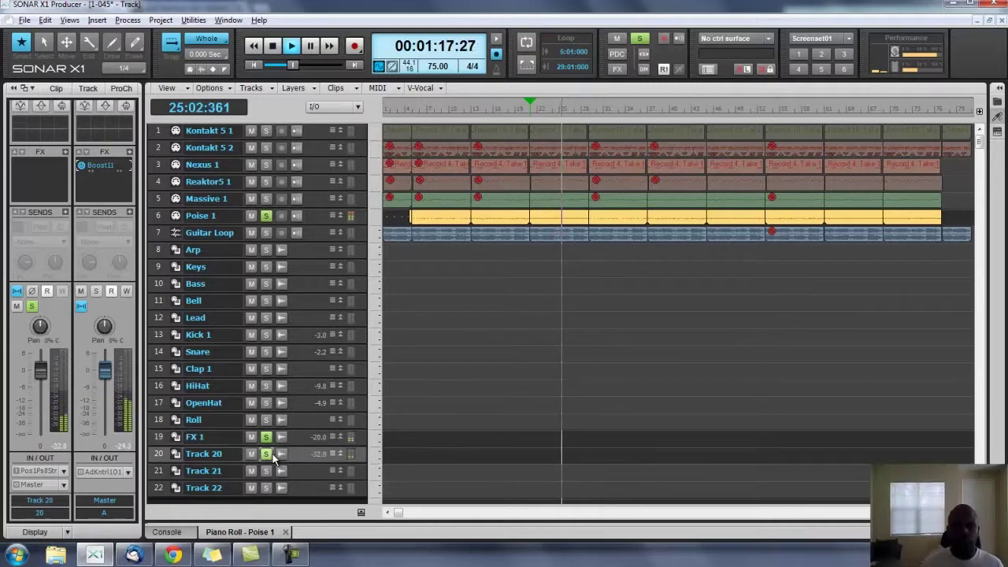
pyautogui.doubleClick(202, 453)
pyautogui.write('FX 2')
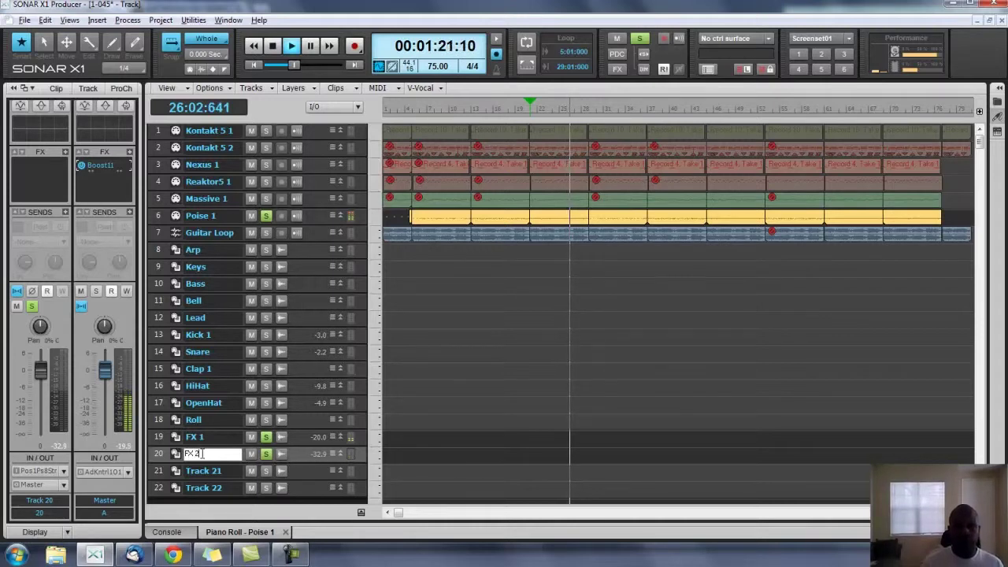
pyautogui.press('Return')
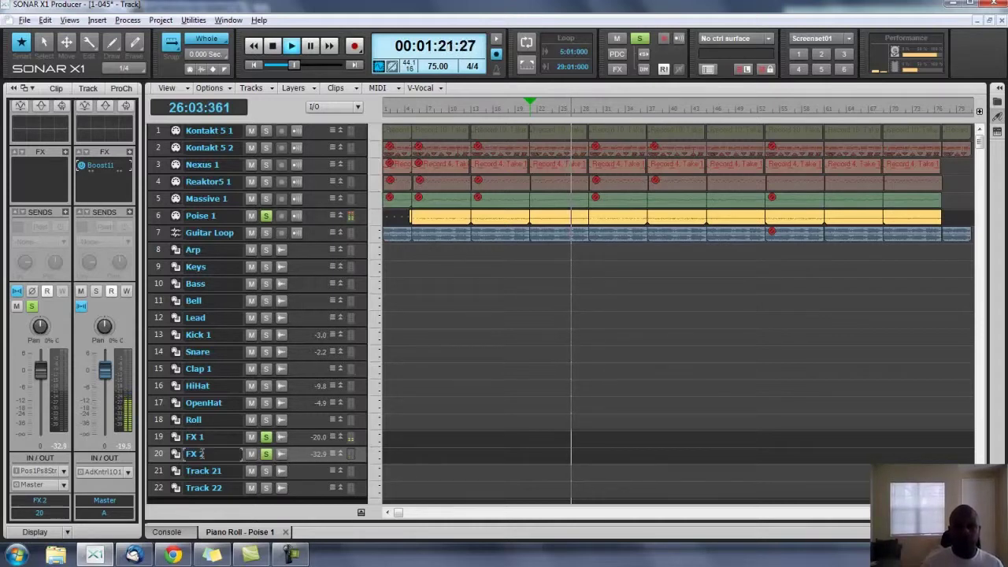
# Step: Restart playback from measure 13 with track 21 soloed and unsolo FX 1 and FX 2
pyautogui.press('Down')
pyautogui.press('space')
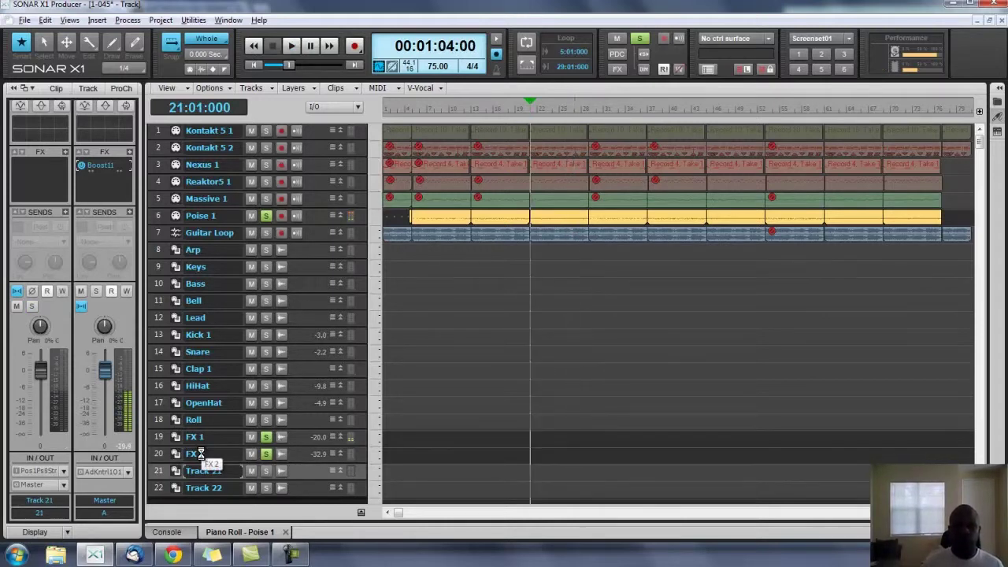
pyautogui.click(477, 112)
pyautogui.press('space')
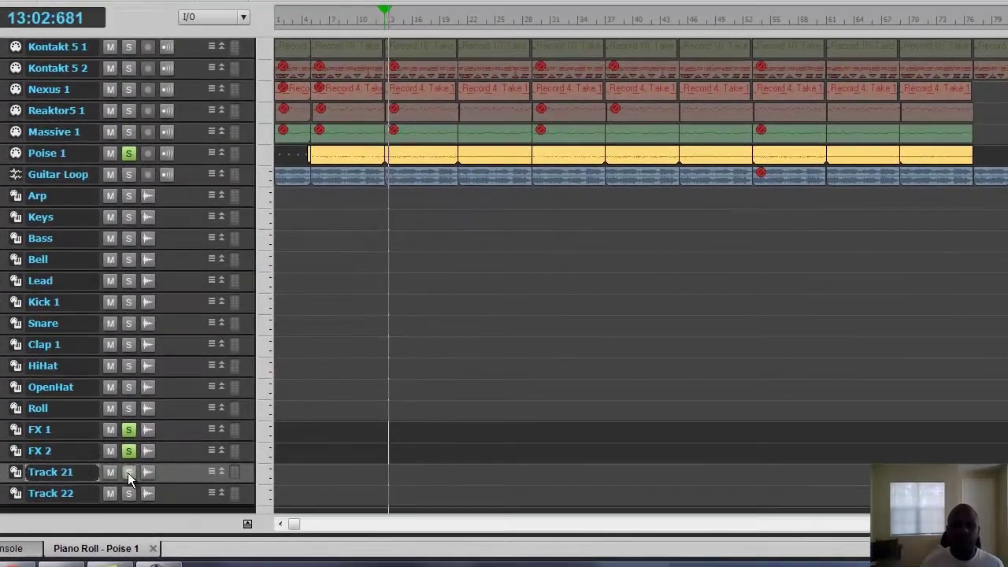
pyautogui.click(128, 471)
pyautogui.click(127, 451)
pyautogui.click(129, 429)
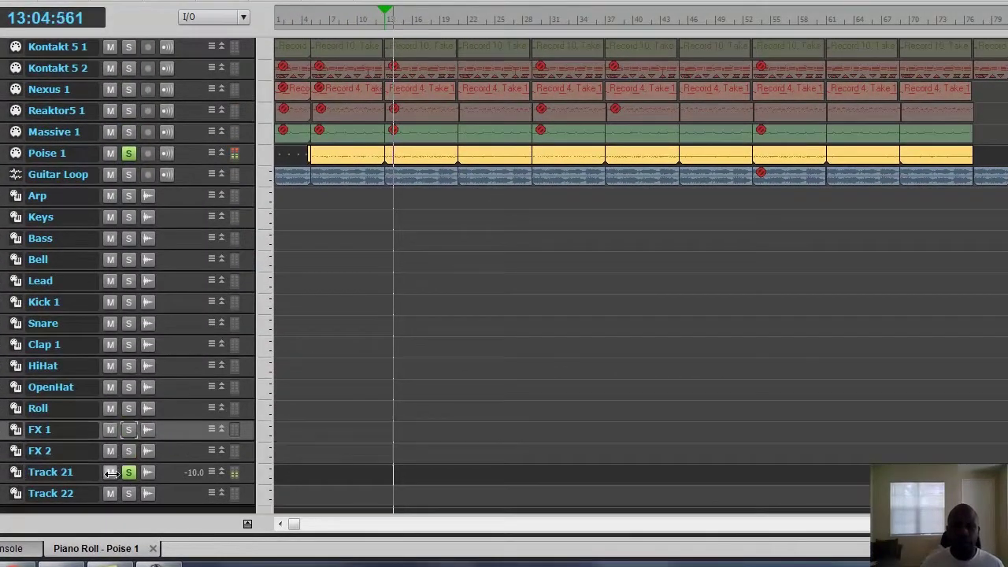
# Step: Rename the soloed track 21 as Clap 2
pyautogui.doubleClick(63, 471)
pyautogui.write('Clap')
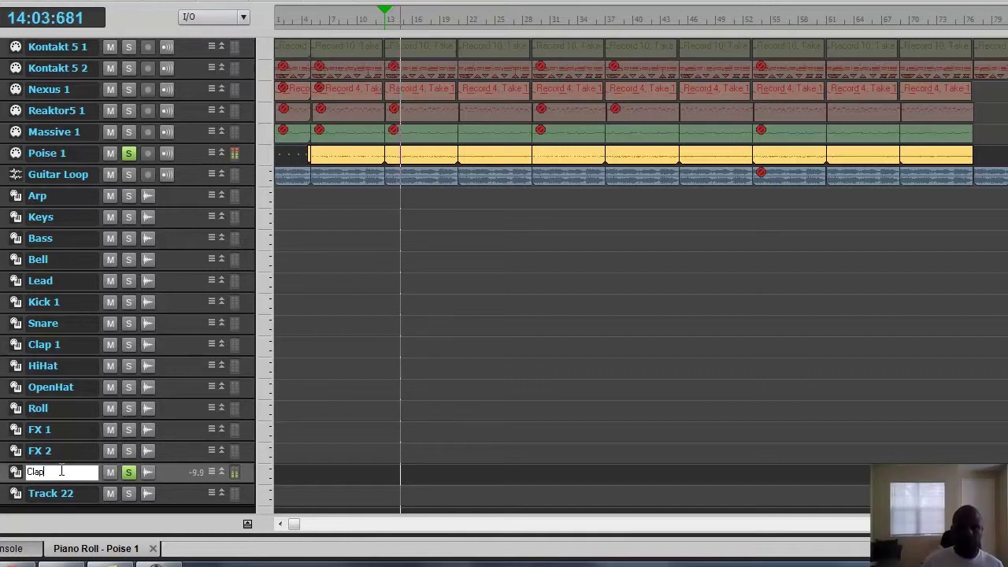
pyautogui.write(' 2')
pyautogui.press('Return')
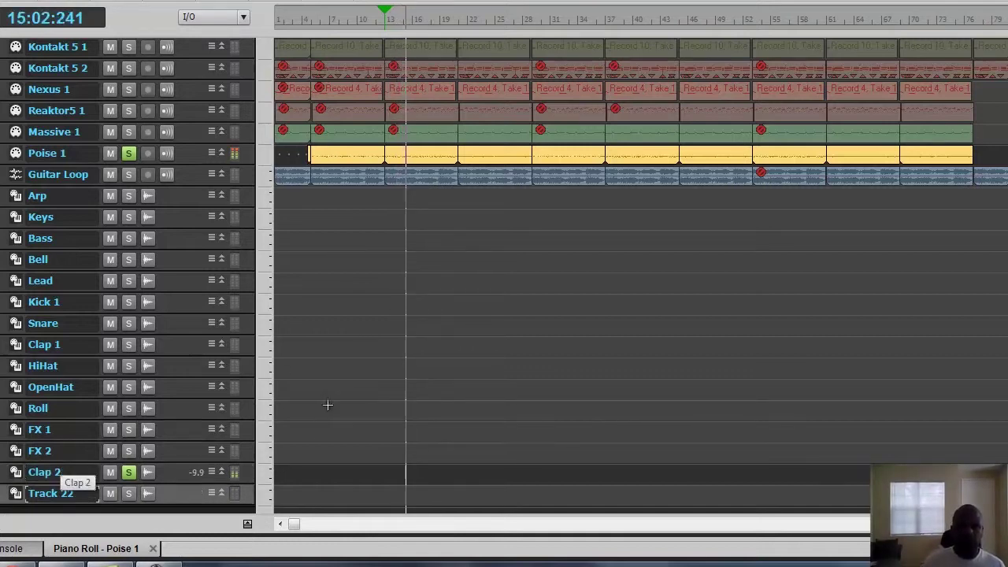
# Step: Solo track 22 and rename it Kick 2
pyautogui.click(129, 493)
pyautogui.doubleClick(64, 493)
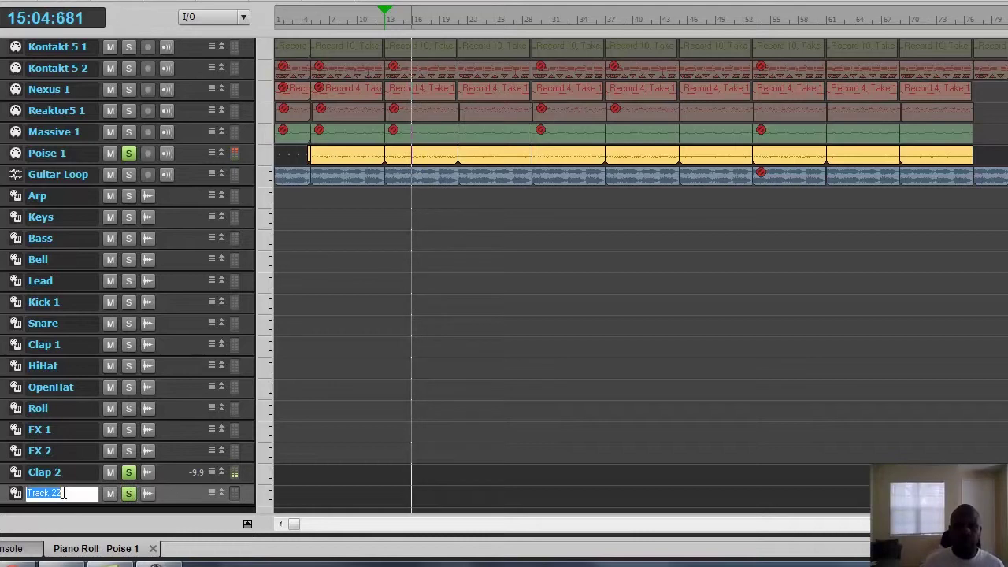
pyautogui.write('Kick 2')
pyautogui.press('Return')
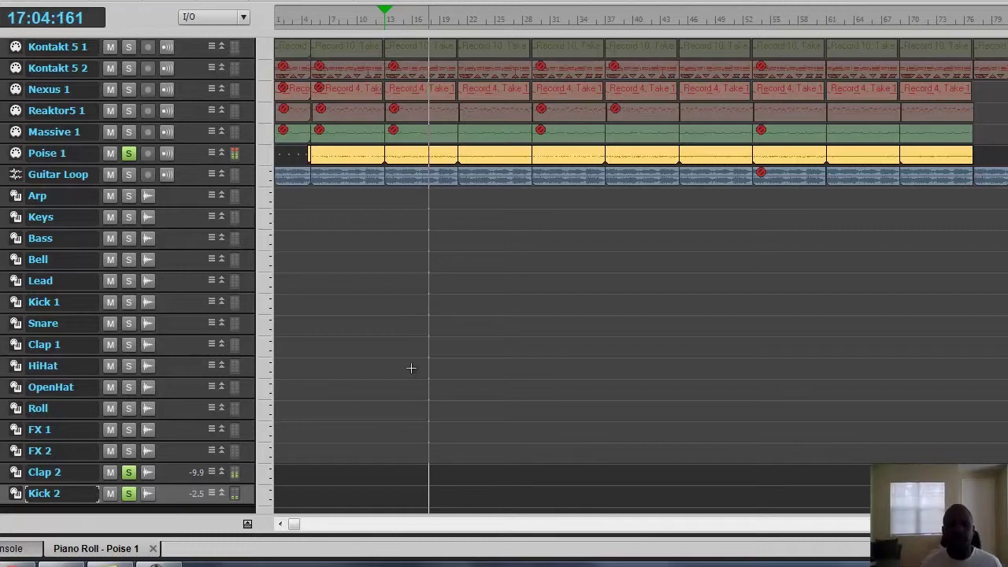
# Step: Stop playback with all remaining solos cleared and rename the Guitar Loop track as Guitar
pyautogui.press('space')
pyautogui.click(128, 153)
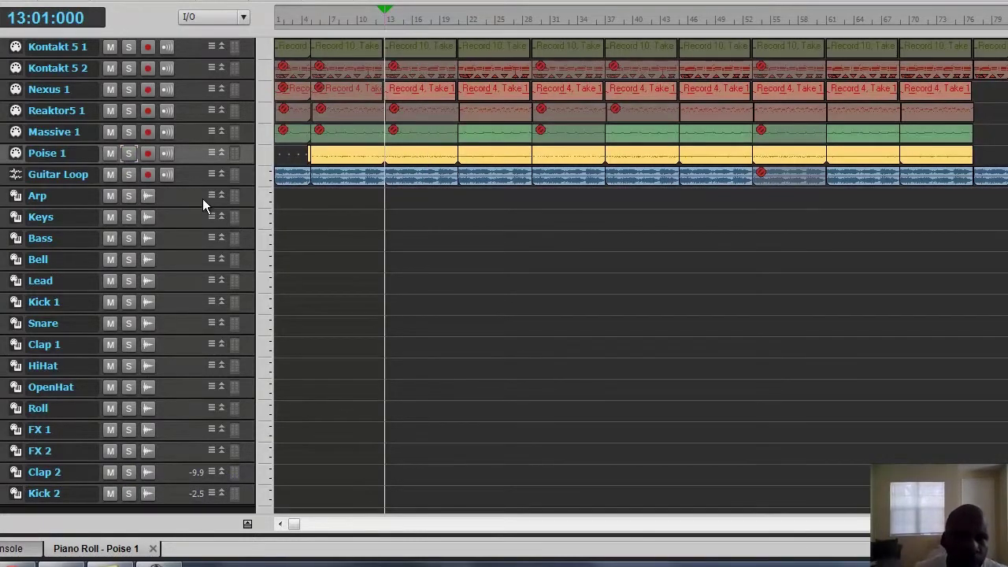
pyautogui.click(57, 174)
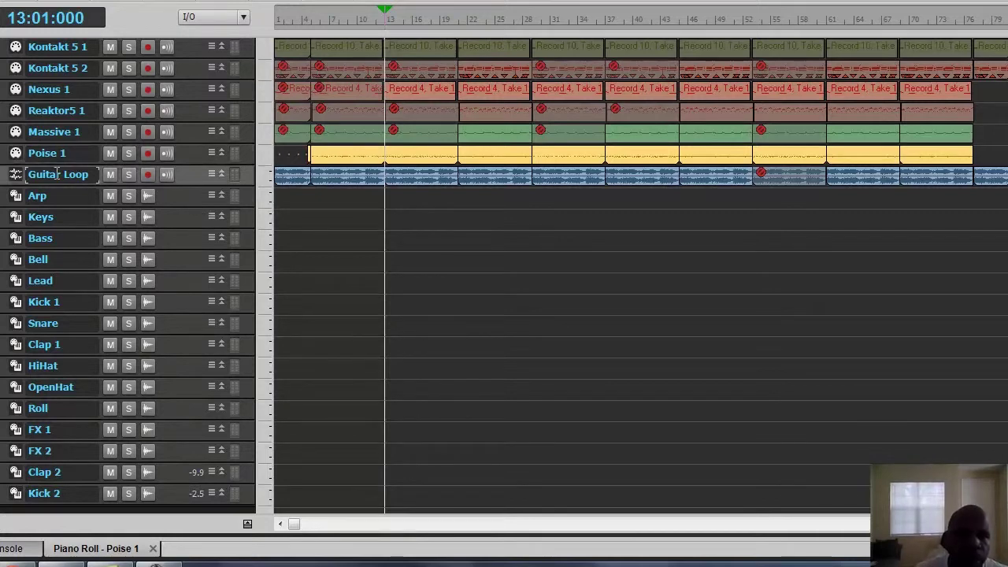
pyautogui.click(67, 174)
pyautogui.moveTo(71, 174); pyautogui.dragTo(52, 178)
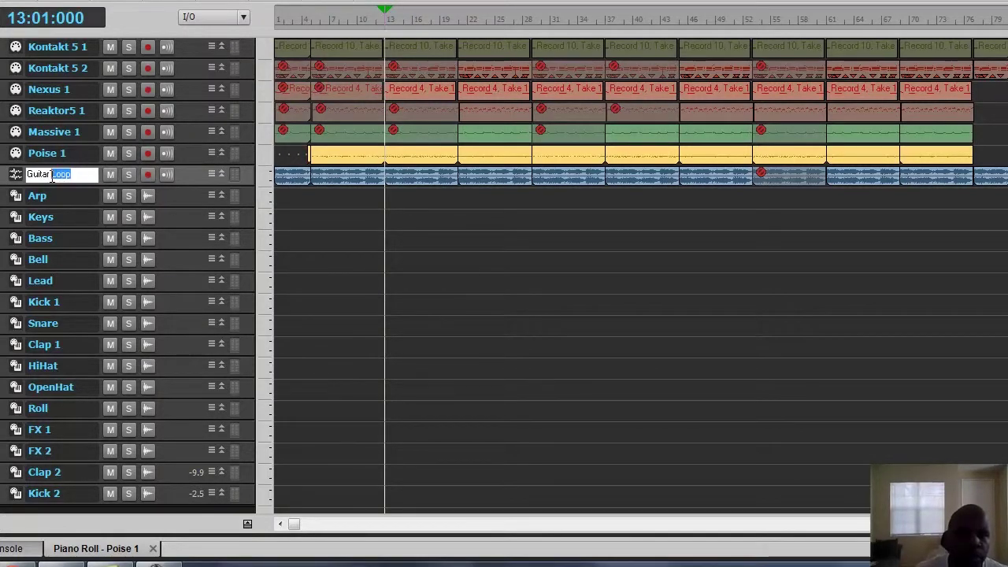
pyautogui.press('BackSpace')
pyautogui.press('Return')
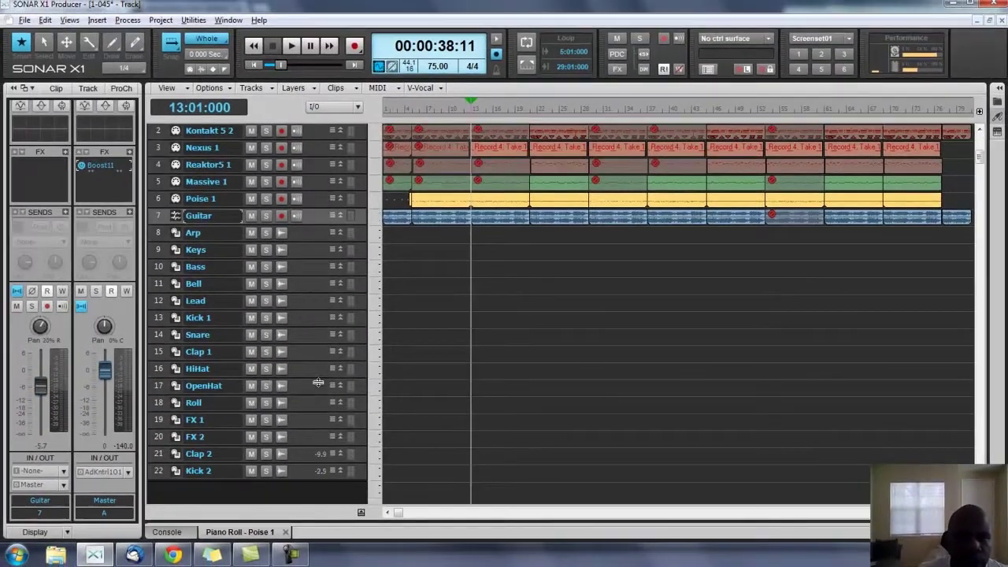
# Step: Rewind the project to the start and bring up the console in place of the Piano Roll, widening its track strip area
pyautogui.scroll(2, 306, 420)
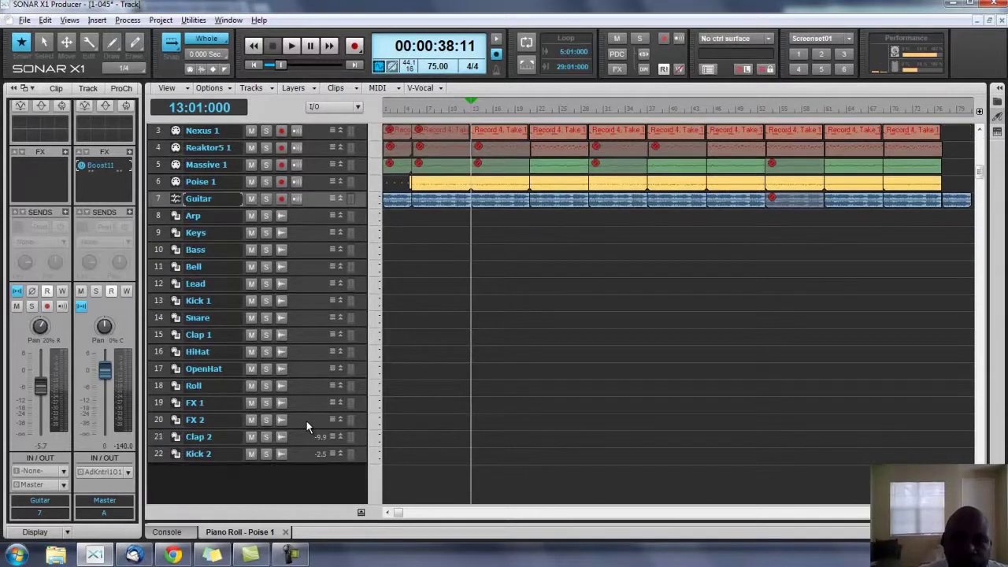
pyautogui.press('w')
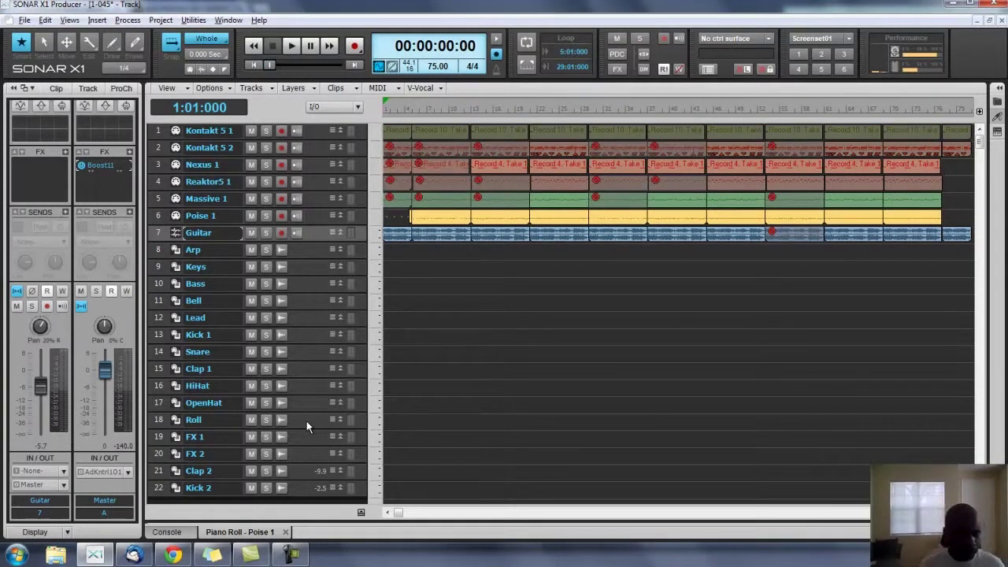
pyautogui.click(285, 532)
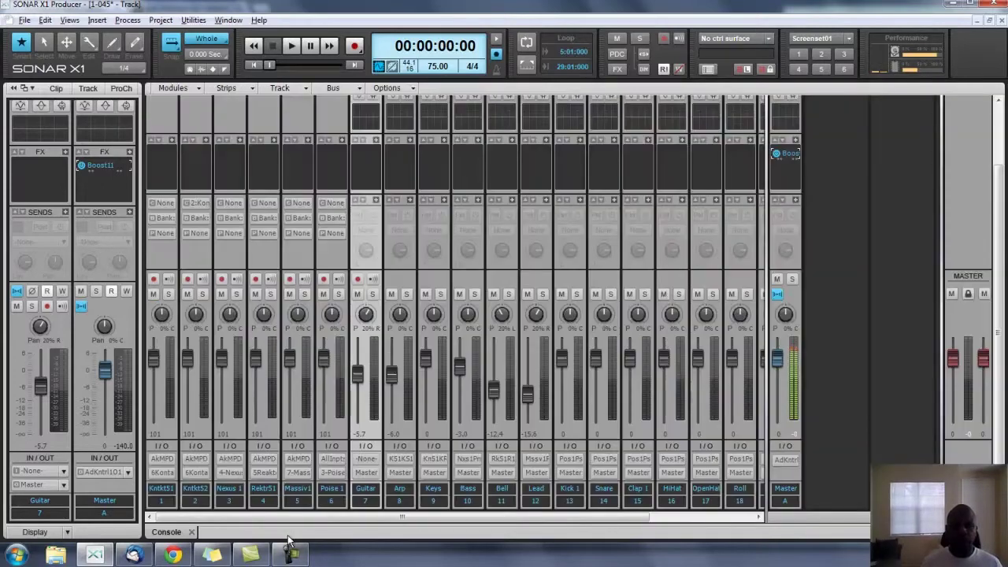
pyautogui.moveTo(775, 287); pyautogui.dragTo(892, 323)
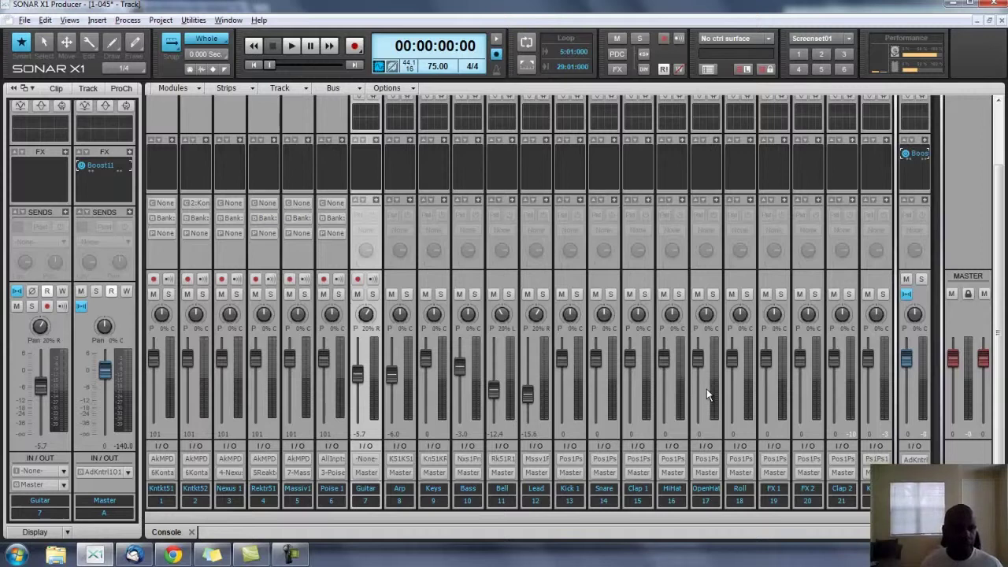
# Step: Play the project from the start and set the Guitar volume to -6.0 and the Arp volume to -5.2
pyautogui.press('space')
pyautogui.press('space')
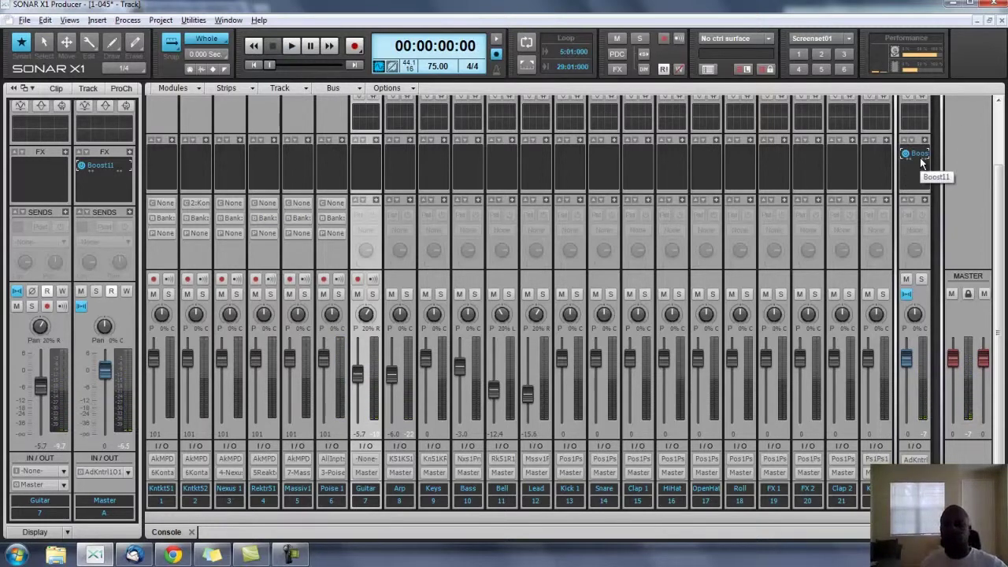
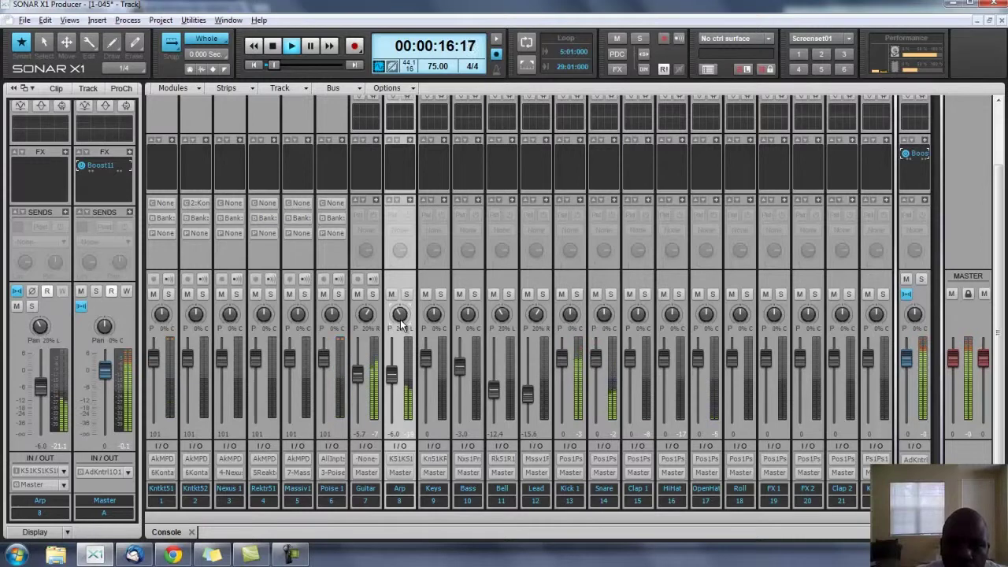
pyautogui.click(363, 382)
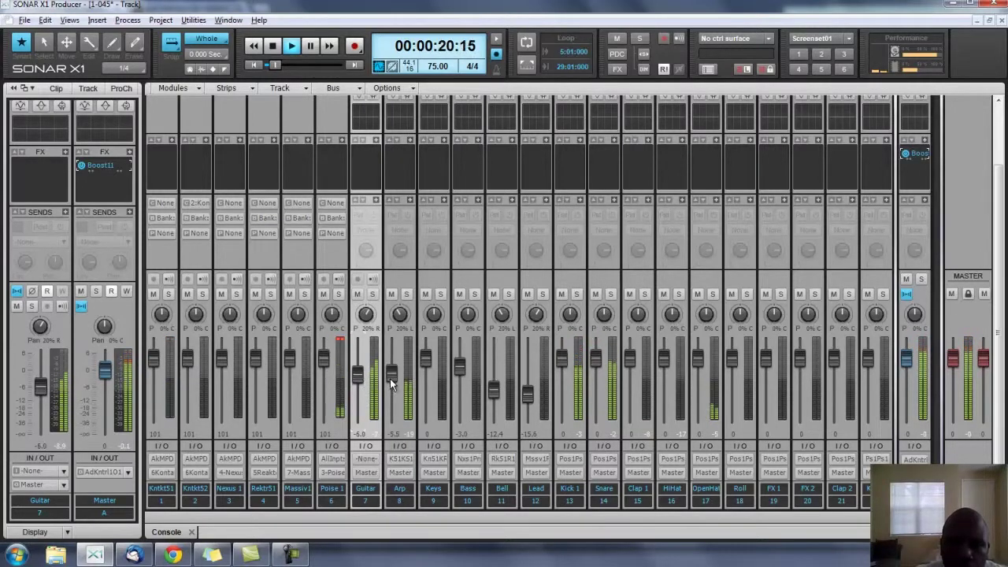
pyautogui.click(389, 378)
# Step: Pan the Snare track 8% left while the song plays
pyautogui.moveTo(598, 368)
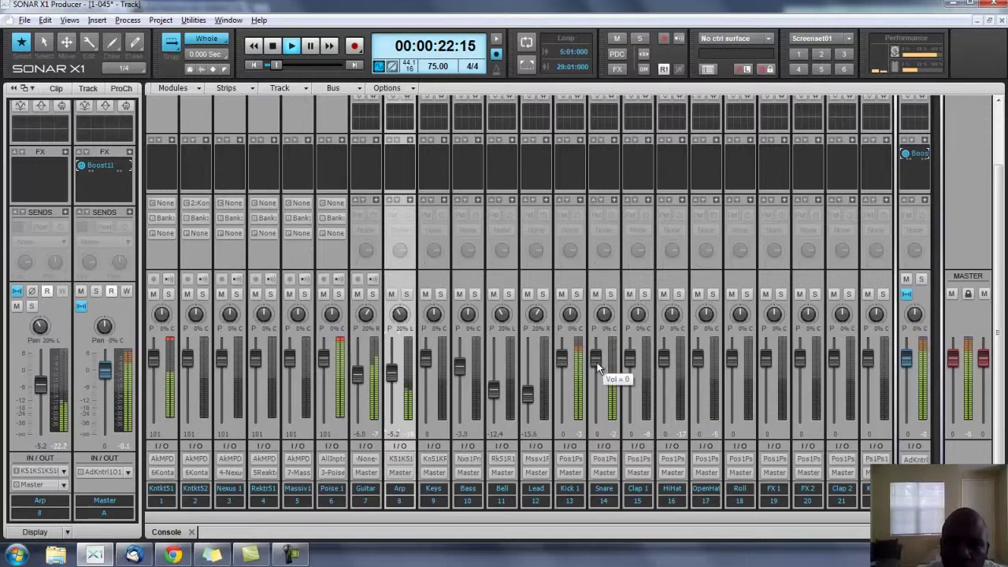
pyautogui.click(602, 321)
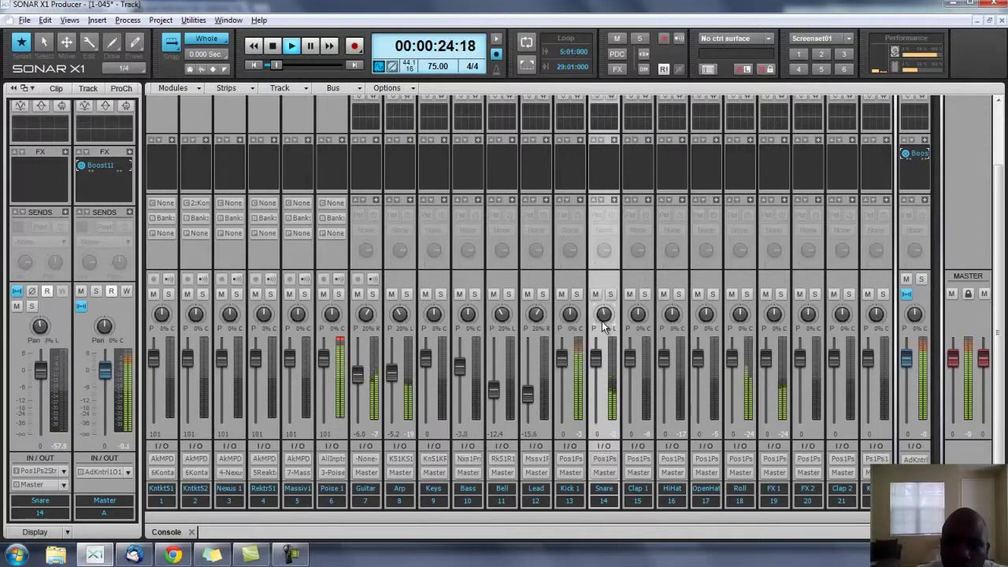
pyautogui.moveTo(595, 367)
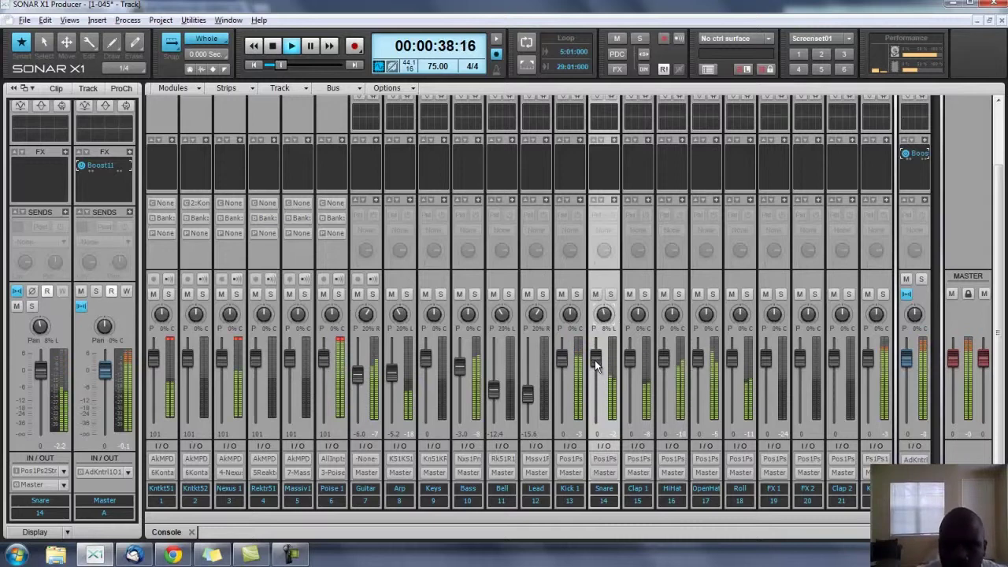
# Step: Set the Kick 2 volume to 1.0 and the Kick 1 volume to -1.1
pyautogui.click(463, 377)
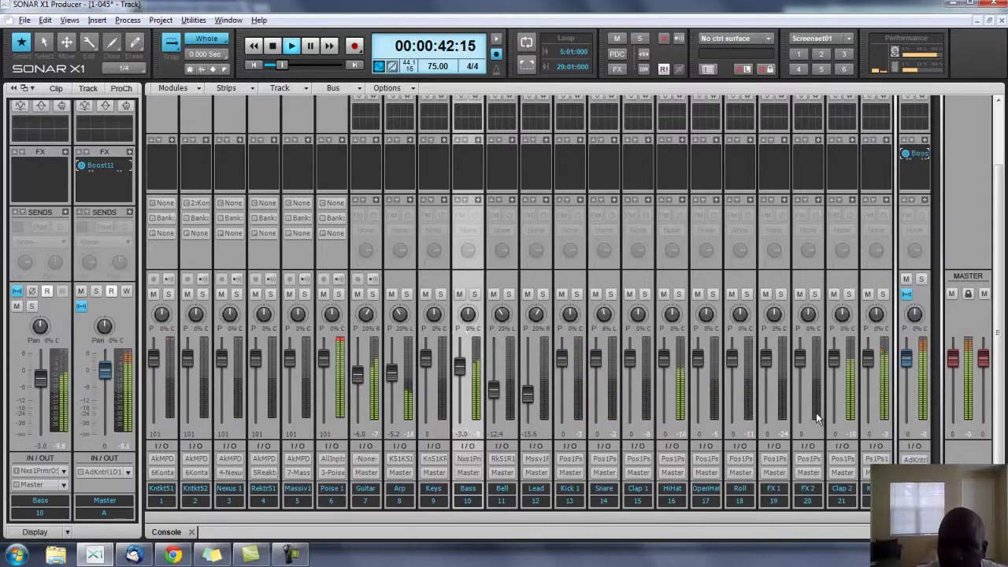
pyautogui.click(866, 359)
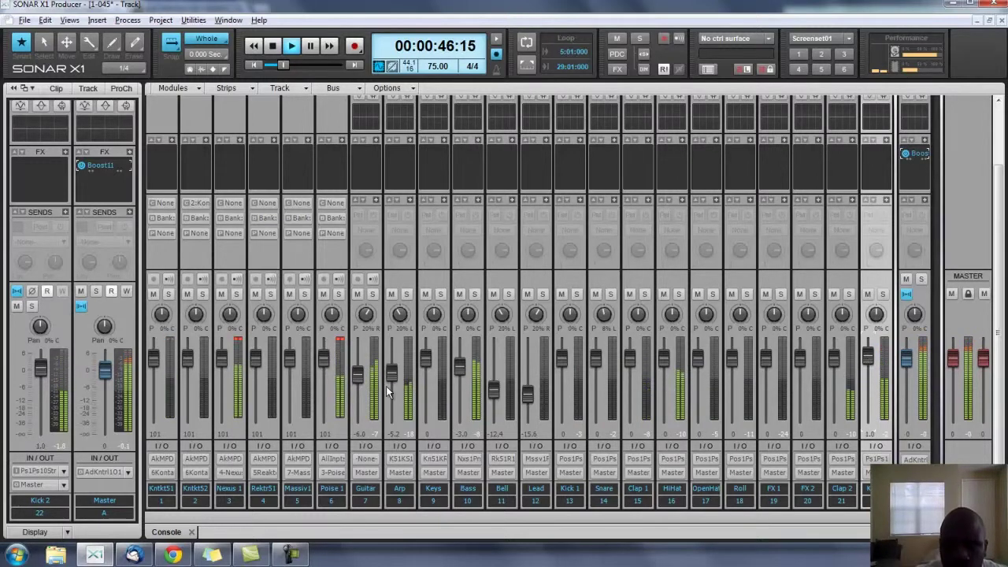
pyautogui.click(568, 365)
pyautogui.moveTo(567, 370); pyautogui.dragTo(568, 362)
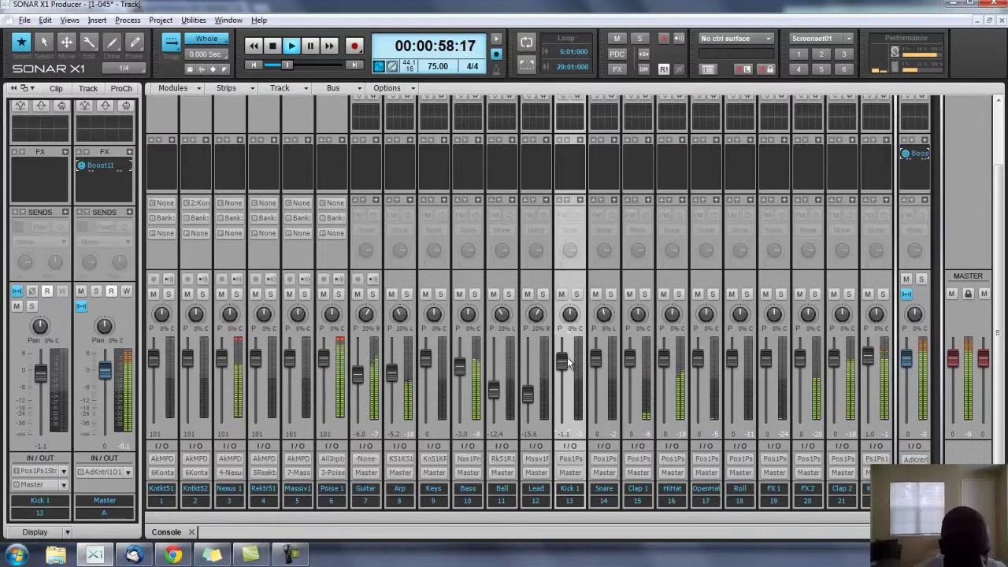
# Step: In the track list, move Kick 2 directly below Kick 1 and Clap 2 directly below Clap 1
pyautogui.hotkey('shift', 'd')
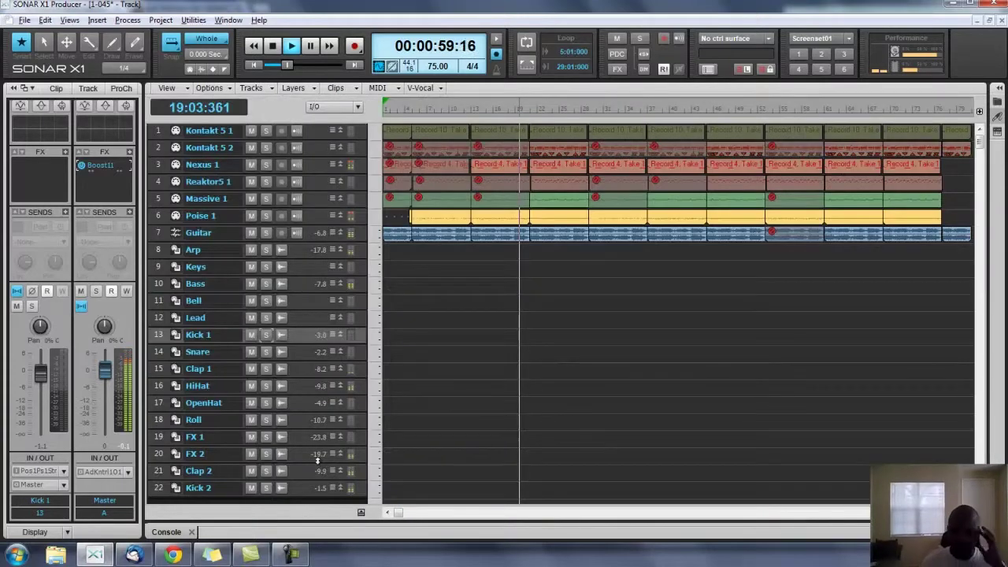
pyautogui.click(172, 486)
pyautogui.moveTo(172, 486); pyautogui.dragTo(173, 351)
pyautogui.moveTo(167, 486); pyautogui.dragTo(175, 406)
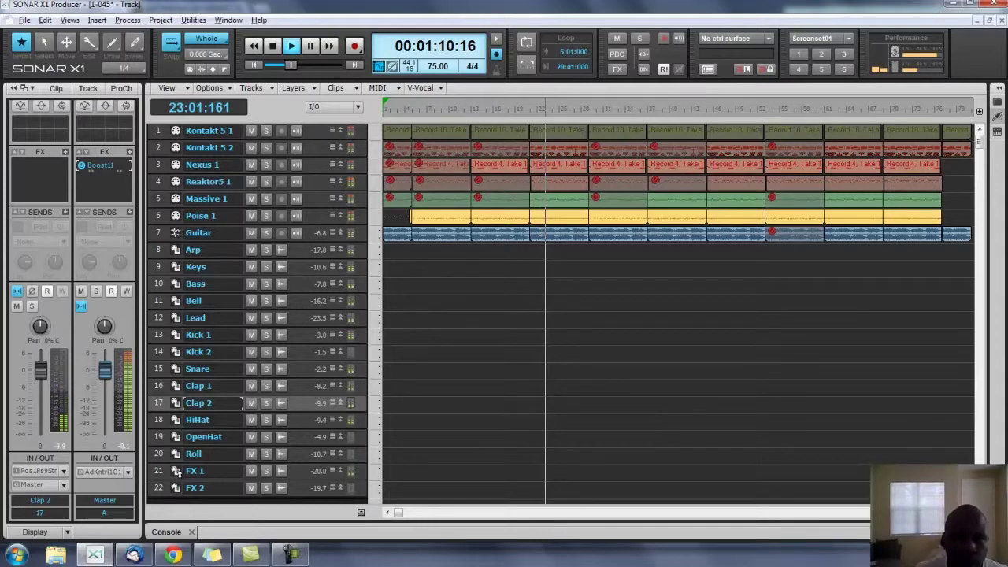
# Step: Back in the console, pan the Keys track 15% right and set its volume to -3.7
pyautogui.hotkey('alt', '2')
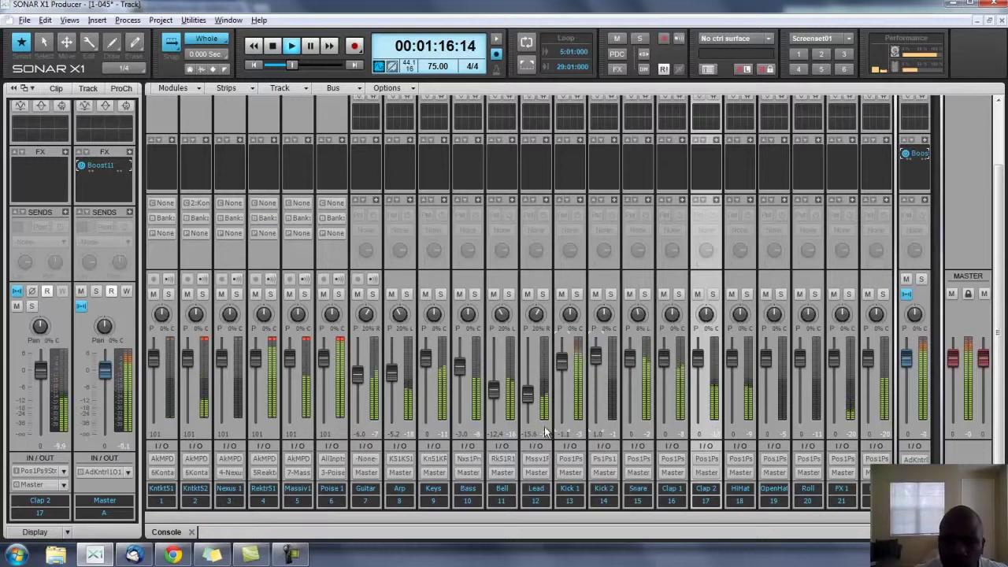
pyautogui.click(429, 371)
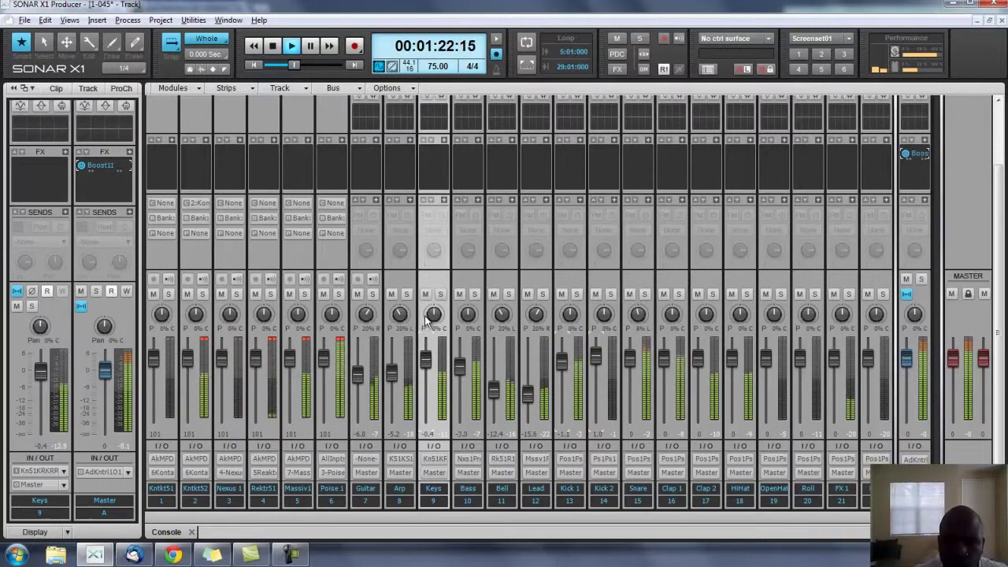
pyautogui.moveTo(434, 323)
pyautogui.scroll(3, 434, 323)
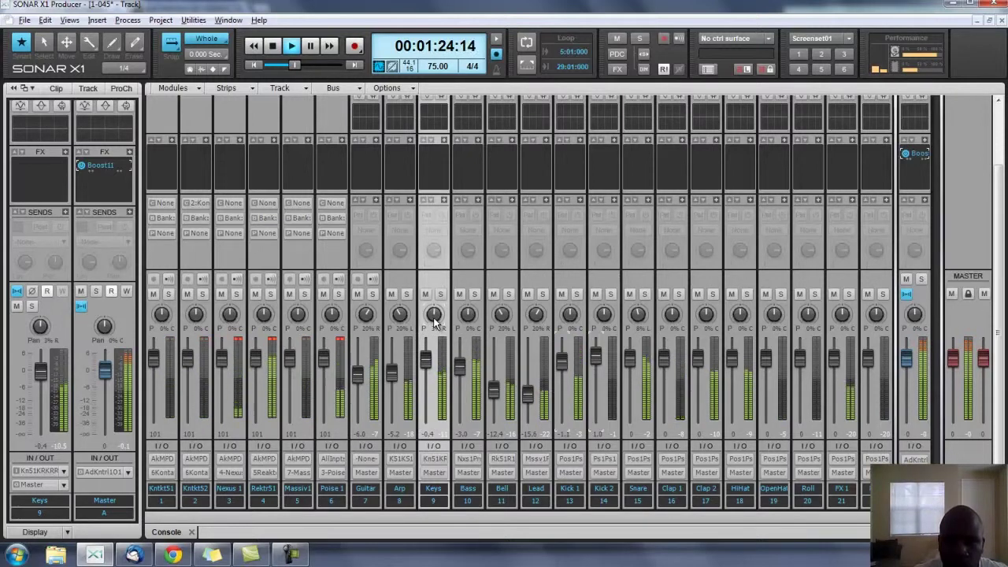
pyautogui.scroll(1, 434, 322)
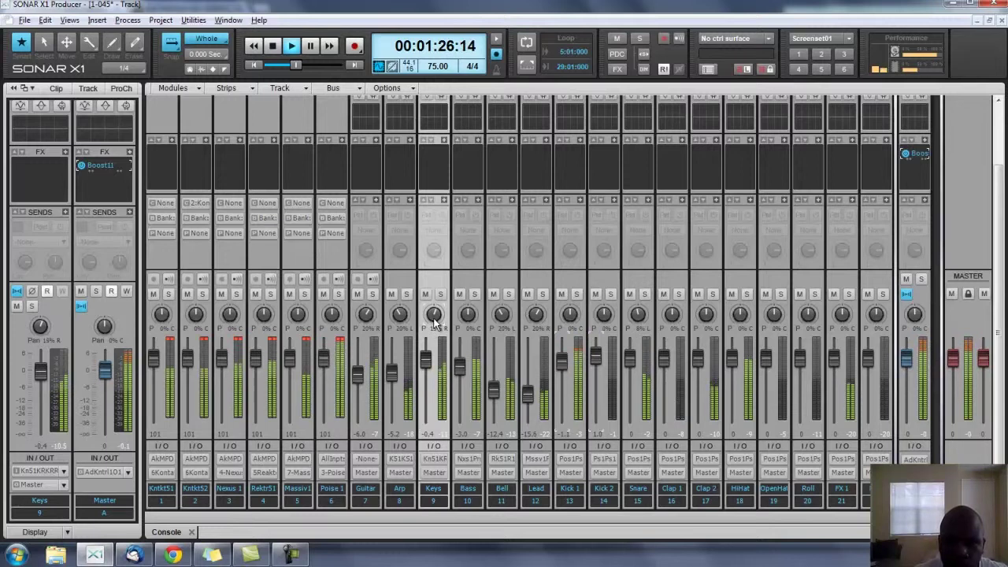
pyautogui.moveTo(426, 364)
pyautogui.scroll(-3, 426, 364)
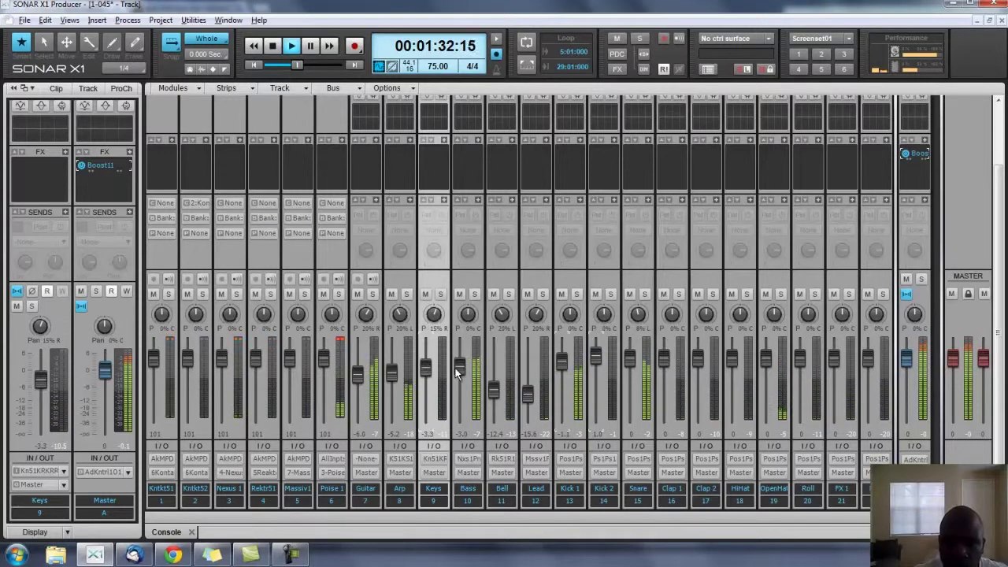
pyautogui.scroll(-1, 427, 370)
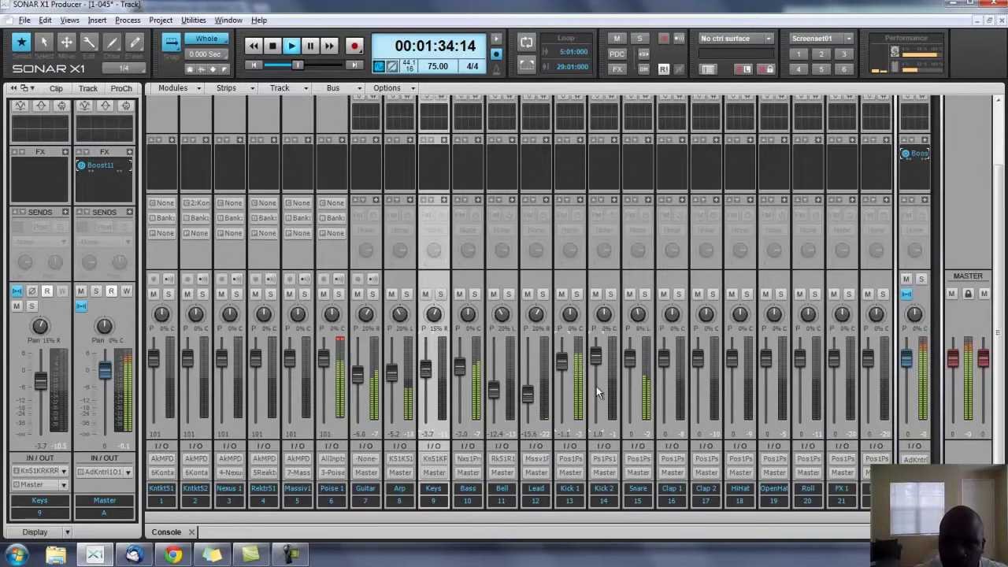
# Step: Lower the Kick 1 volume to -3.1 and the Snare volume to -3.3
pyautogui.moveTo(564, 376)
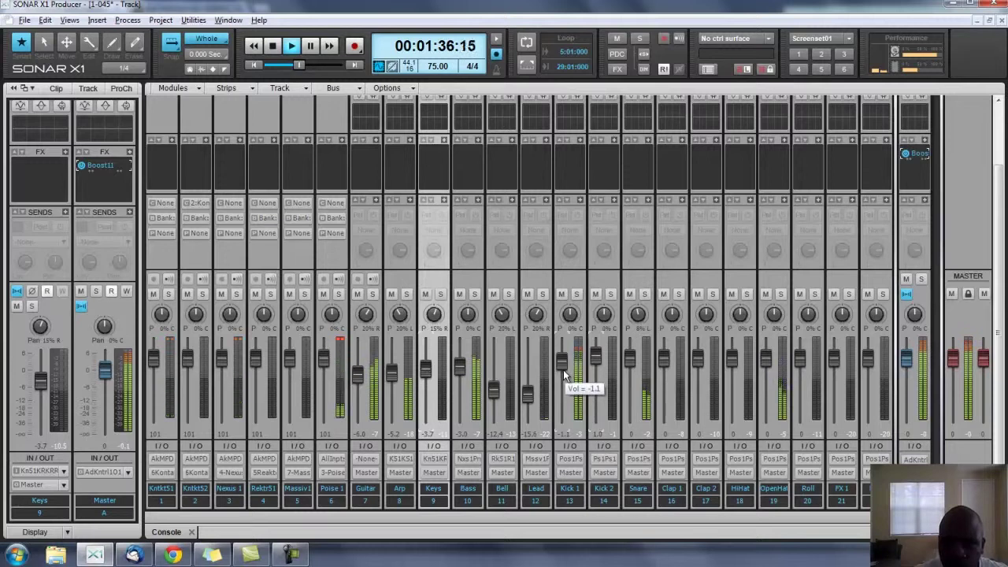
pyautogui.scroll(-2, 563, 369)
pyautogui.scroll(-1, 563, 371)
pyautogui.click(625, 361)
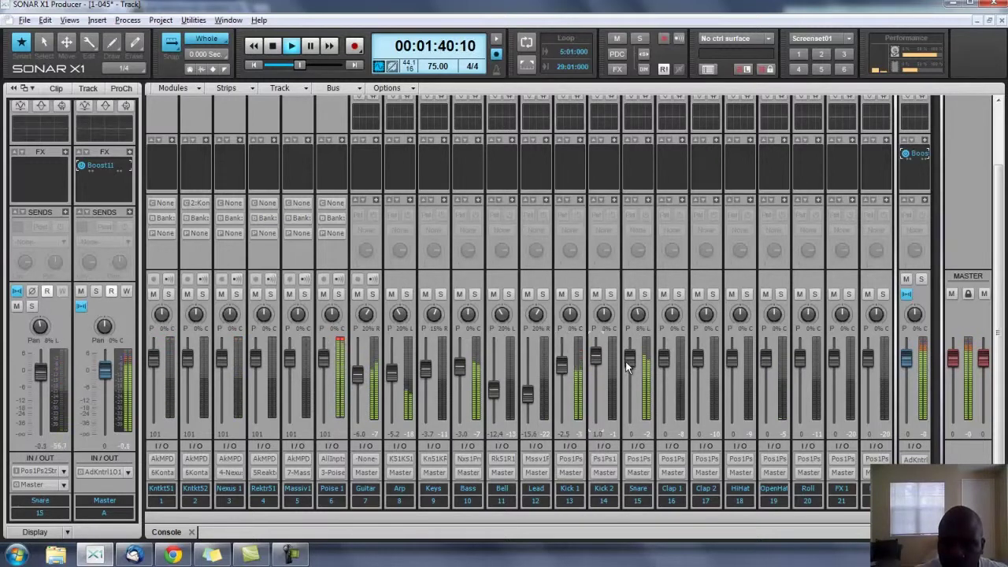
pyautogui.scroll(-2, 626, 362)
pyautogui.scroll(-1, 630, 364)
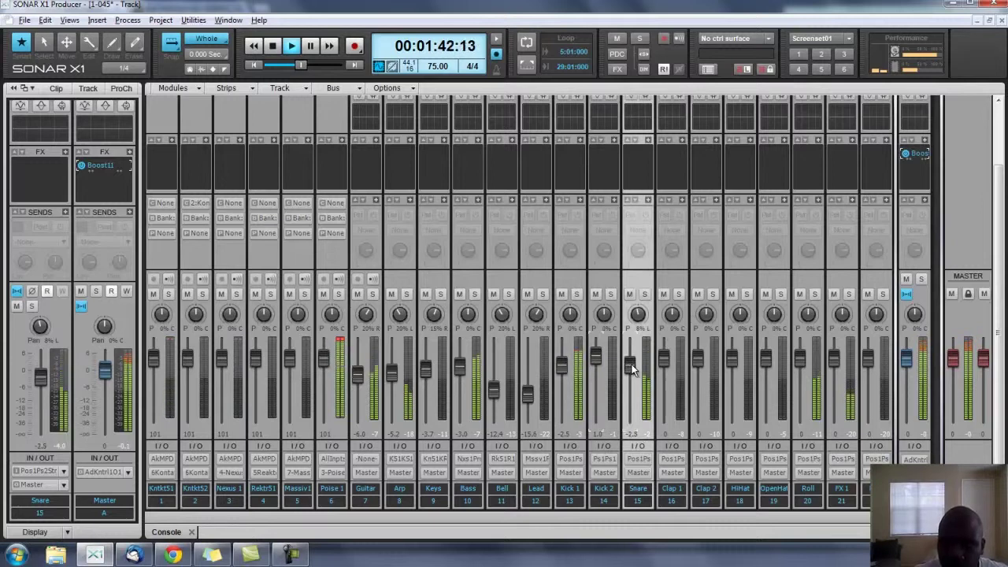
pyautogui.scroll(-1, 628, 370)
pyautogui.scroll(-1, 563, 370)
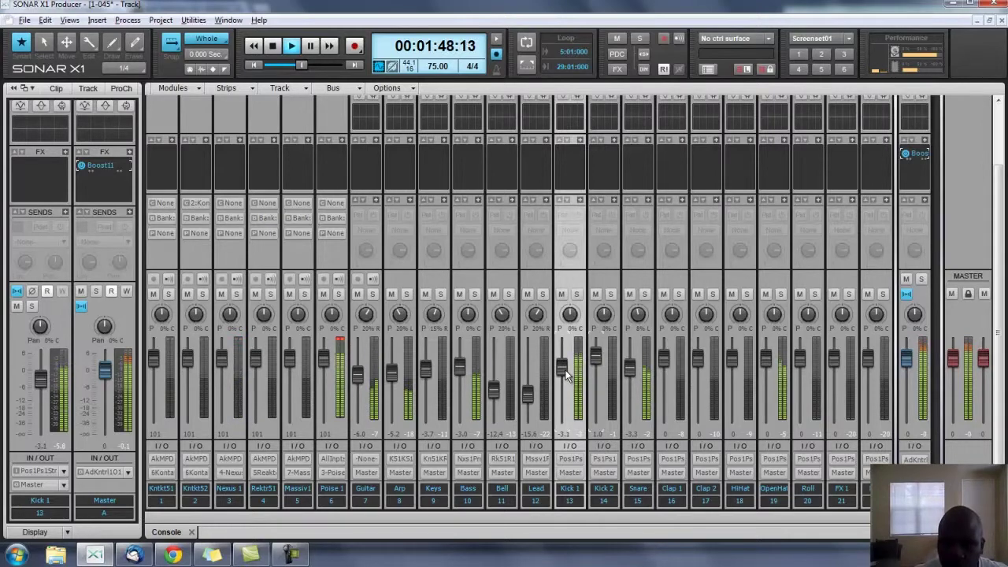
# Step: Open the Boost11 limiter on the Master bus and set its boost to 6.0 dB
pyautogui.doubleClick(920, 155)
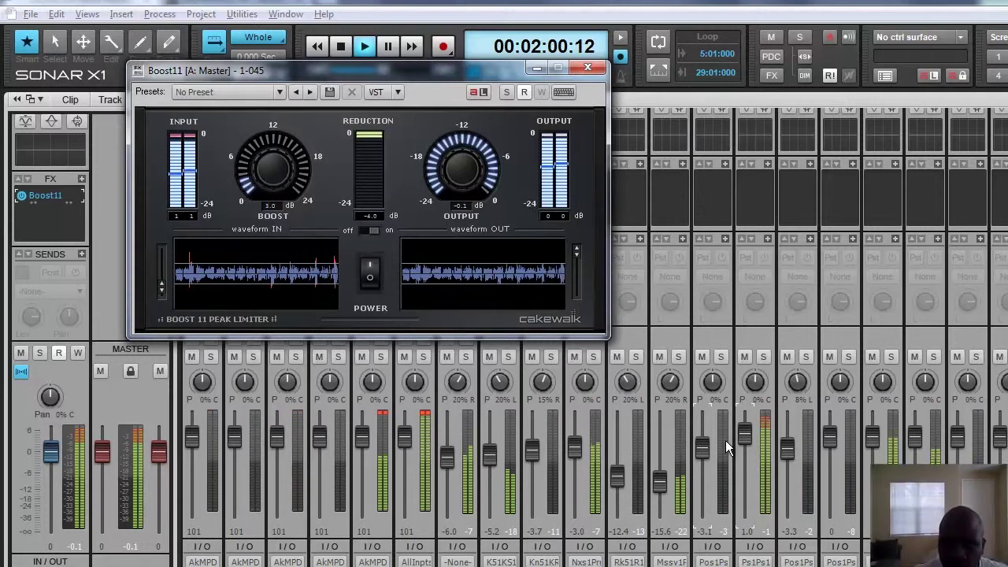
pyautogui.moveTo(274, 181)
pyautogui.scroll(3, 273, 181)
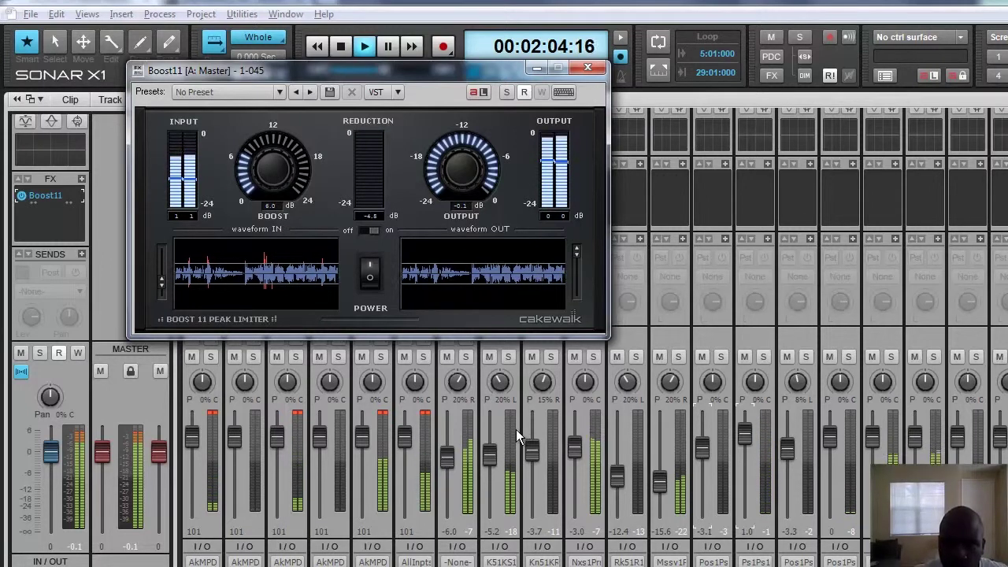
# Step: Lower the Bass track's volume to -5.0 and the Guitar track's volume to -8.2
pyautogui.moveTo(744, 438)
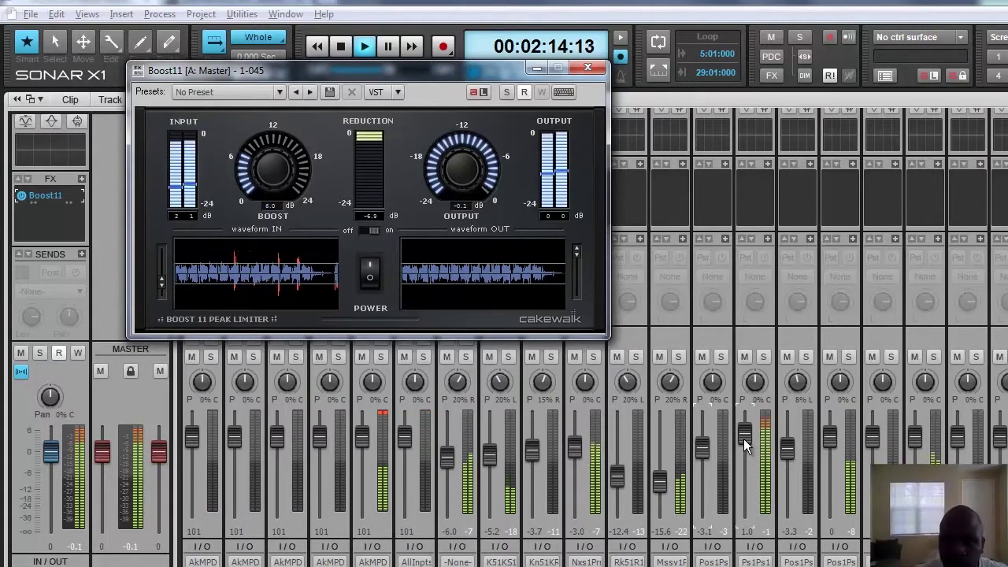
pyautogui.moveTo(572, 450); pyautogui.dragTo(573, 460)
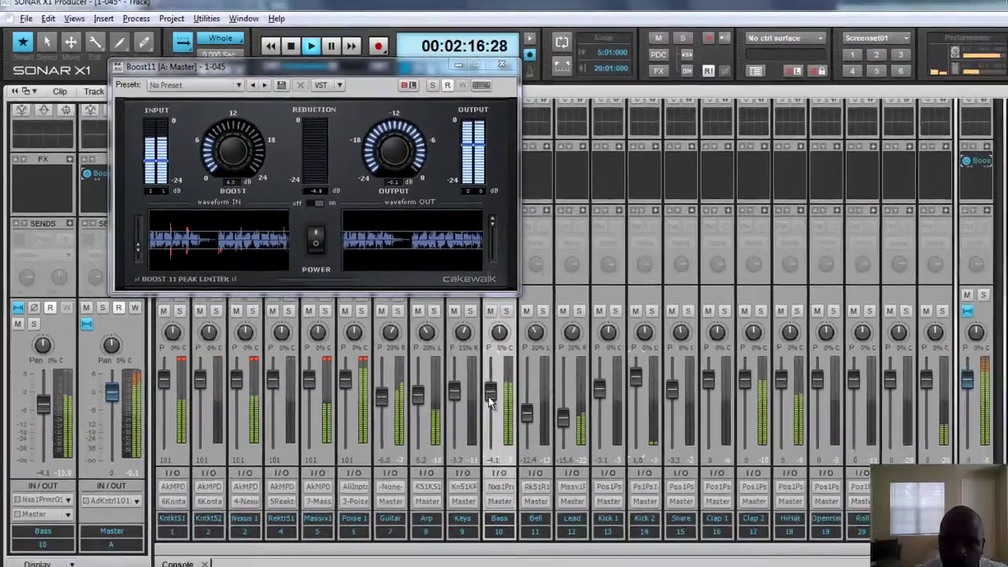
pyautogui.moveTo(488, 396); pyautogui.dragTo(488, 398)
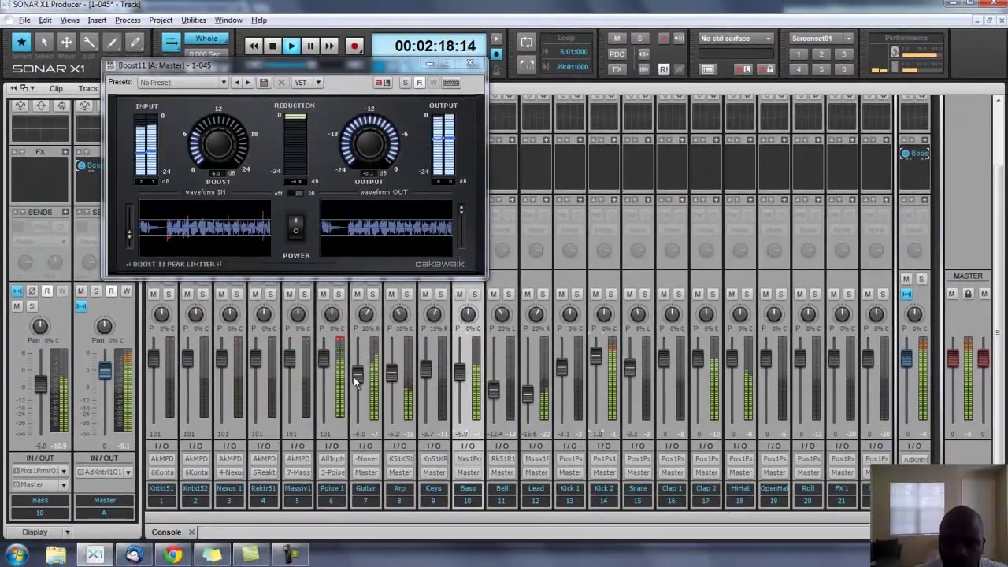
pyautogui.click(359, 379)
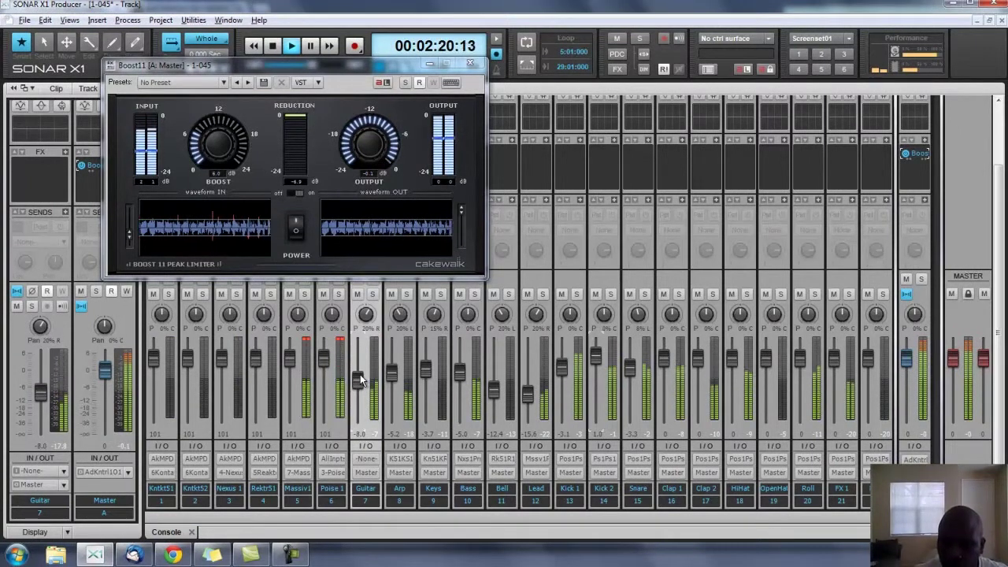
pyautogui.moveTo(359, 379); pyautogui.dragTo(359, 380)
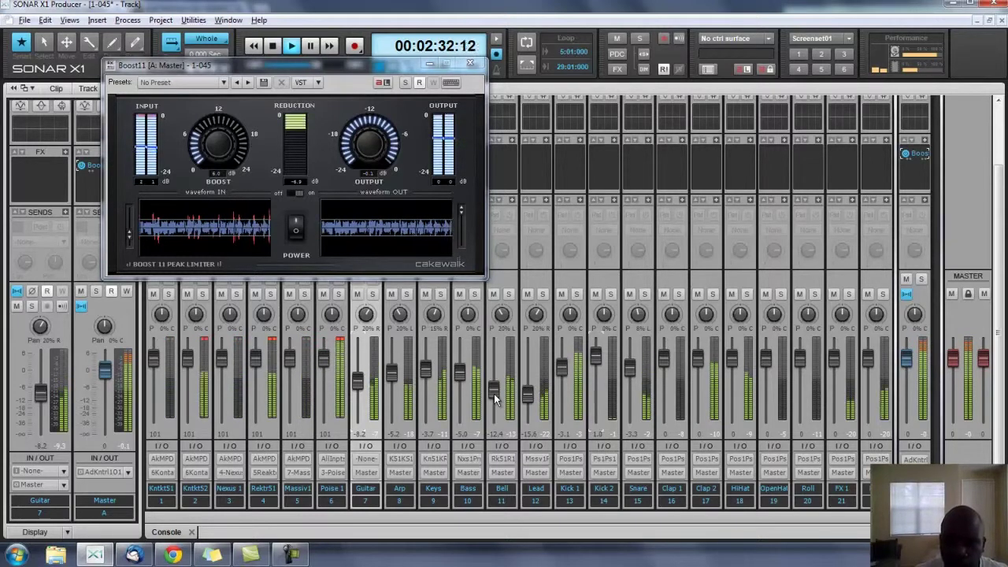
# Step: Pan the Lead track 30% right
pyautogui.click(539, 318)
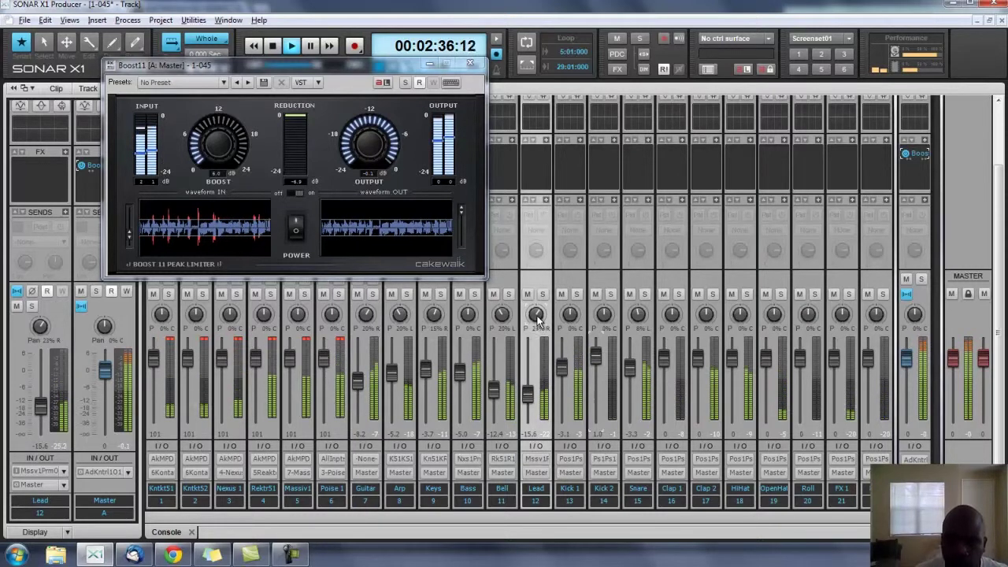
pyautogui.scroll(1, 538, 317)
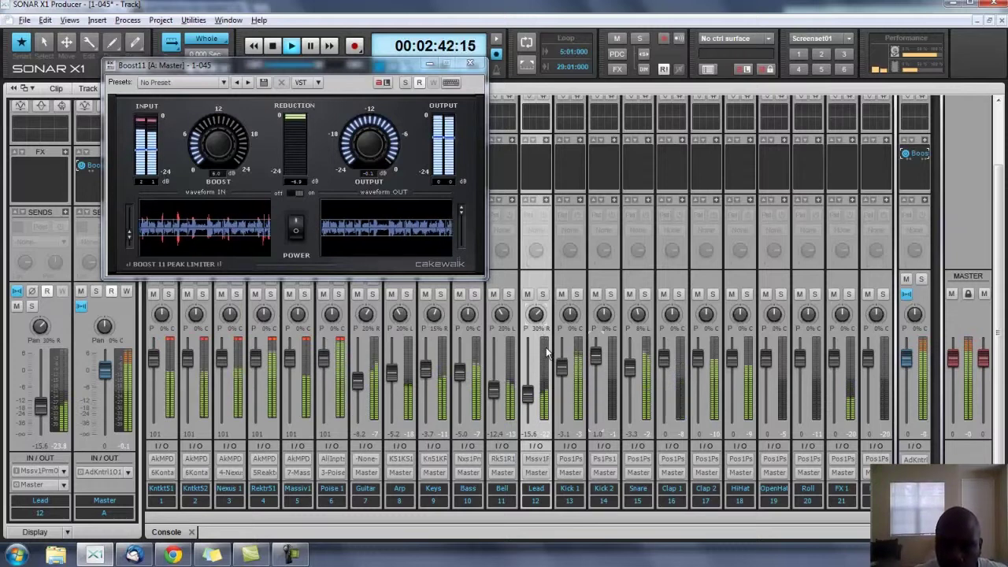
pyautogui.moveTo(580, 378)
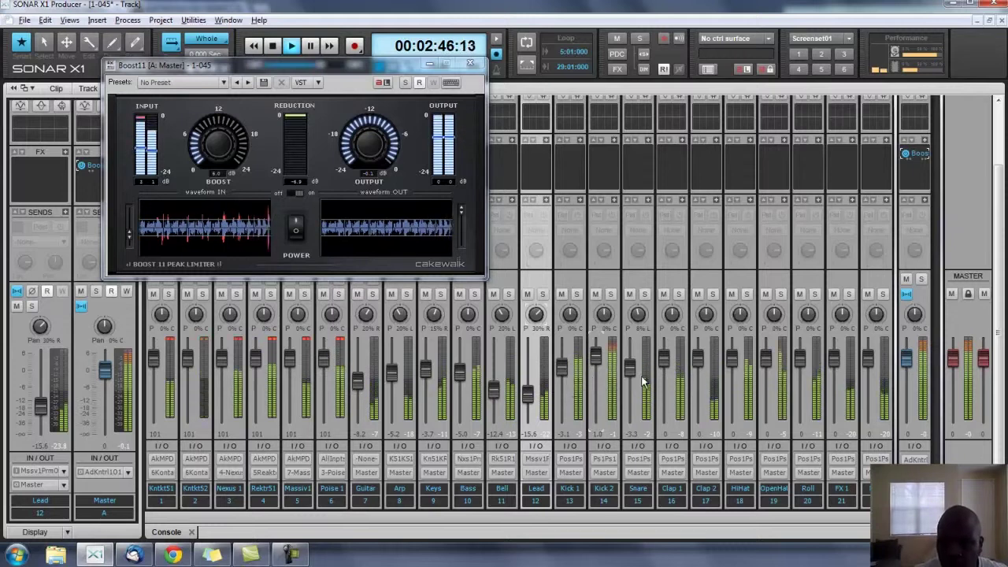
# Step: Pan the Clap 1 track 20% right and the Clap 2 track 19% right
pyautogui.moveTo(664, 369)
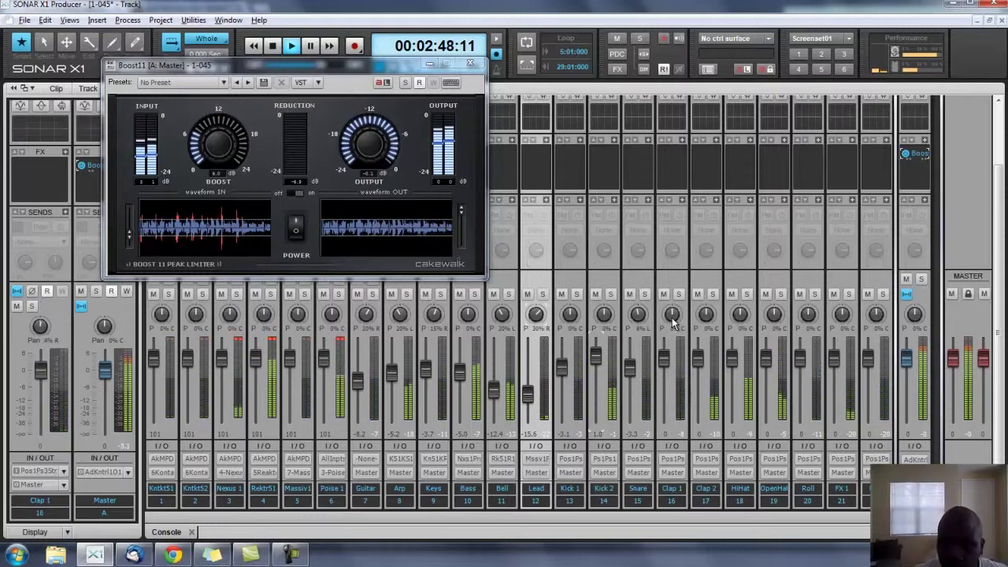
pyautogui.moveTo(672, 315); pyautogui.dragTo(674, 319)
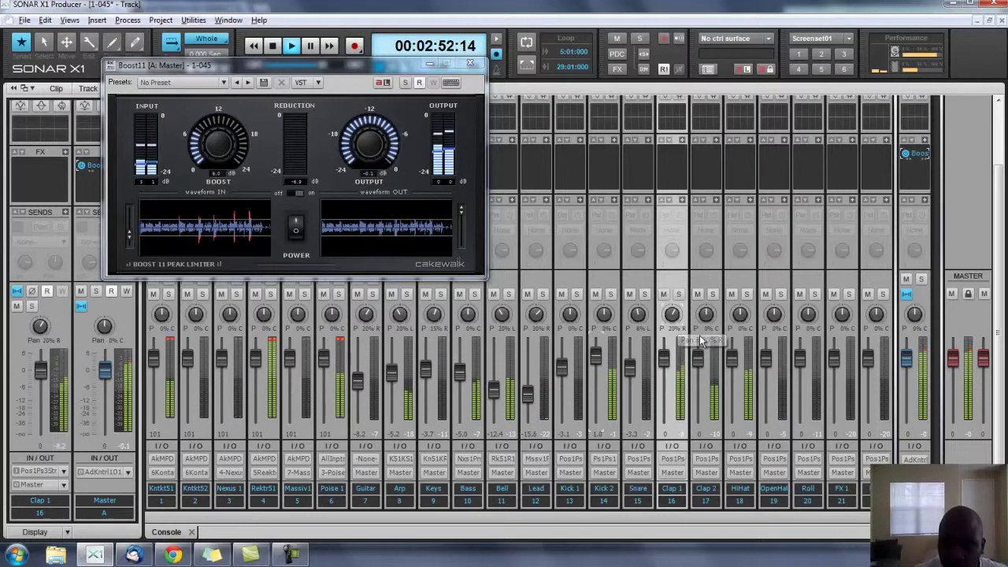
pyautogui.moveTo(698, 349)
pyautogui.click(705, 323)
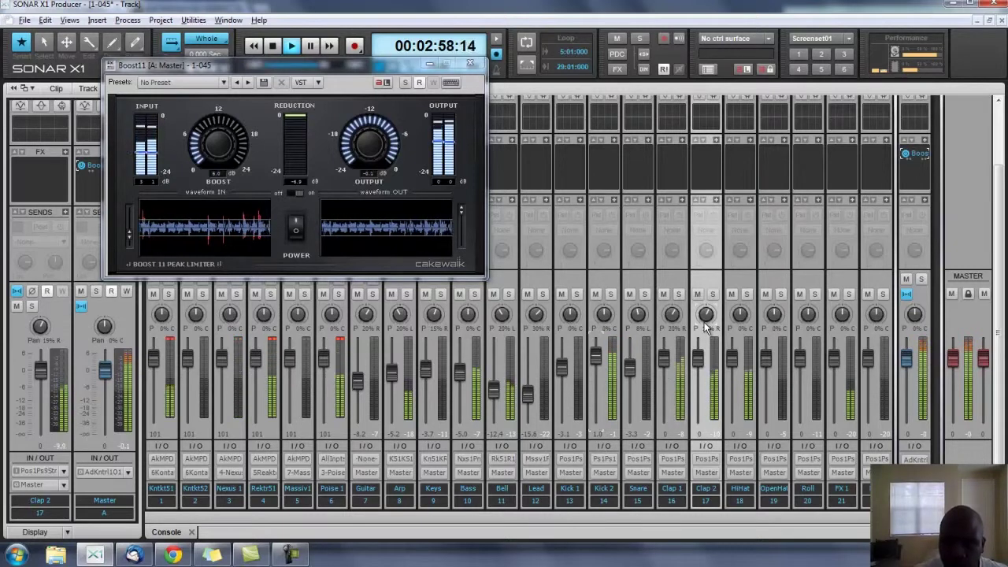
# Step: Pan the Snare track 10% left and the HiHat track 5% left
pyautogui.click(641, 323)
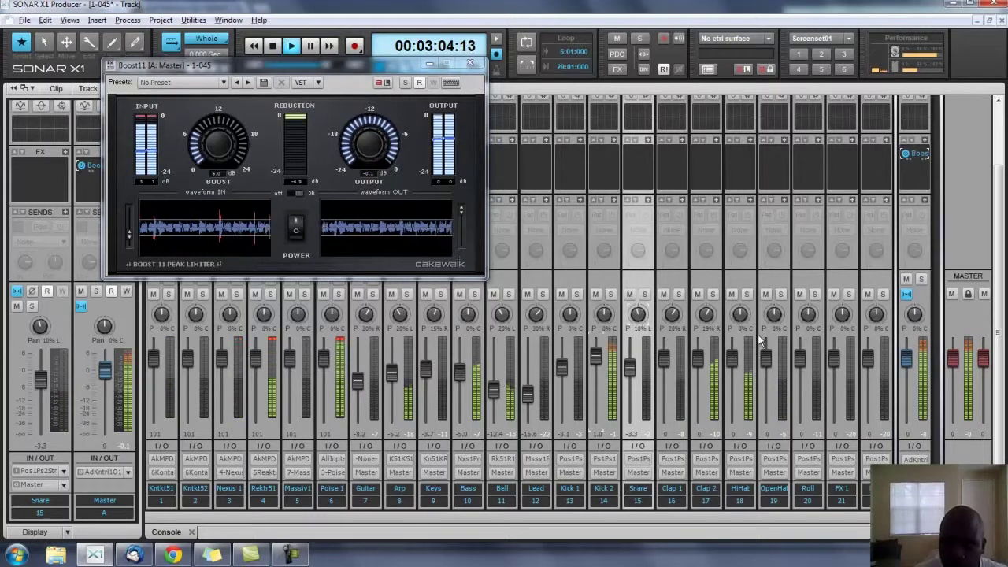
pyautogui.click(742, 323)
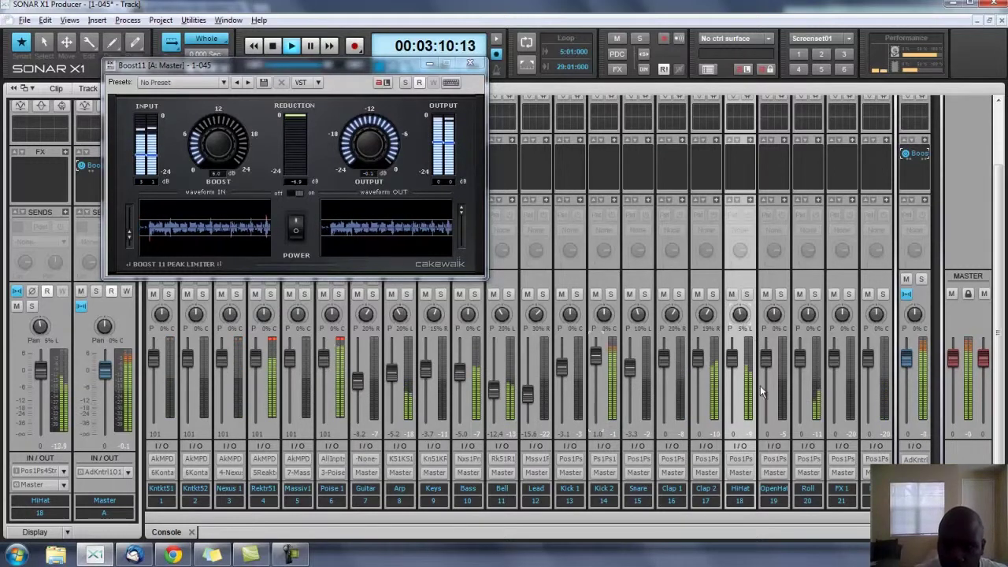
pyautogui.moveTo(763, 391)
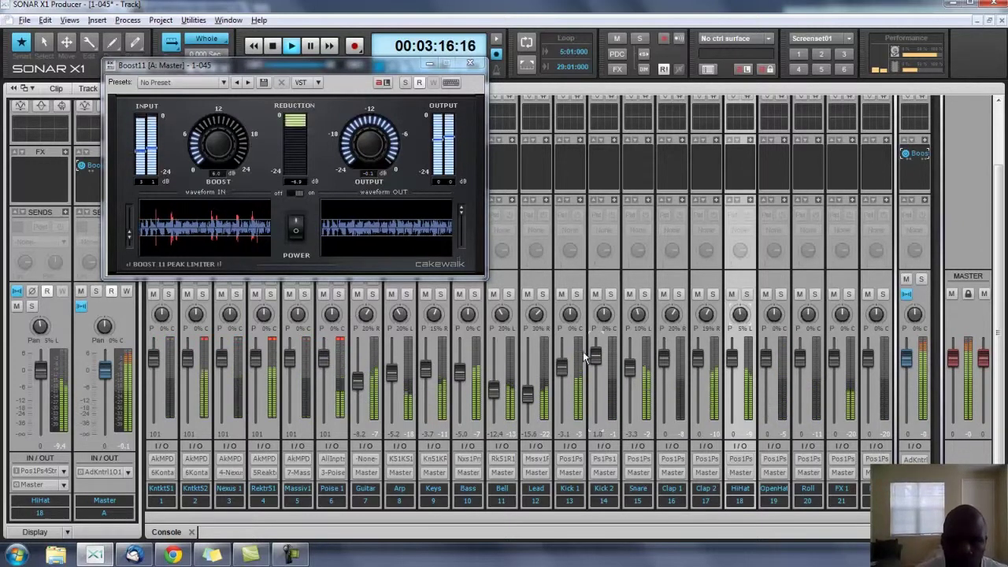
# Step: Set the Guitar track's volume to -9.5 and its pan to 15% right
pyautogui.click(354, 381)
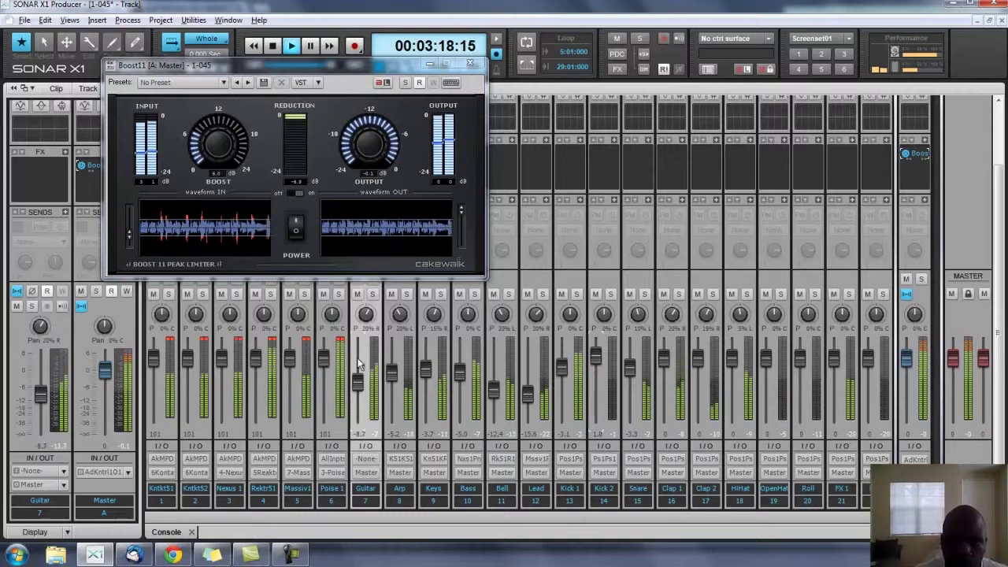
pyautogui.moveTo(364, 317); pyautogui.dragTo(365, 317)
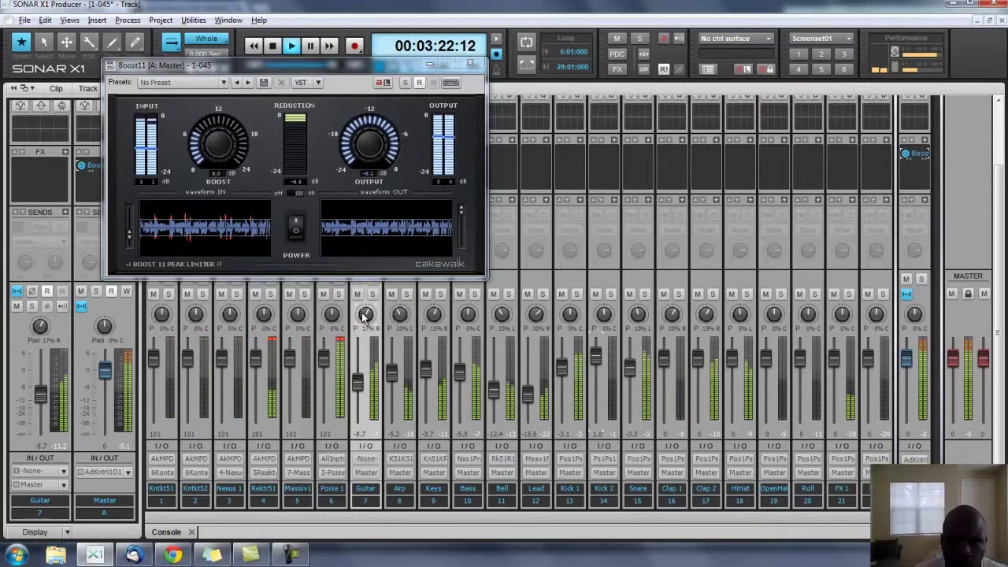
pyautogui.moveTo(355, 380); pyautogui.dragTo(363, 392)
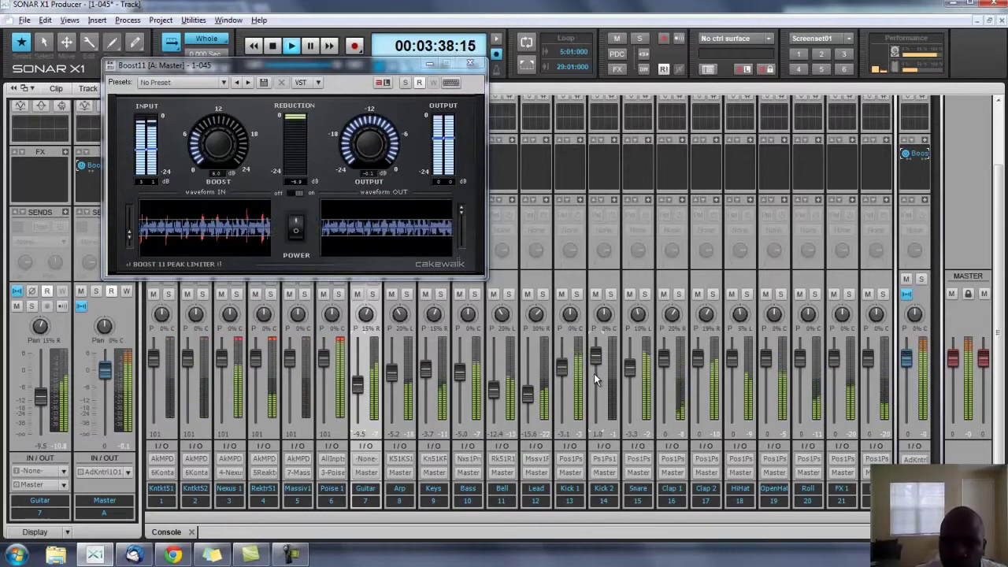
# Step: Stop playback and close the Boost11 limiter window
pyautogui.moveTo(595, 371)
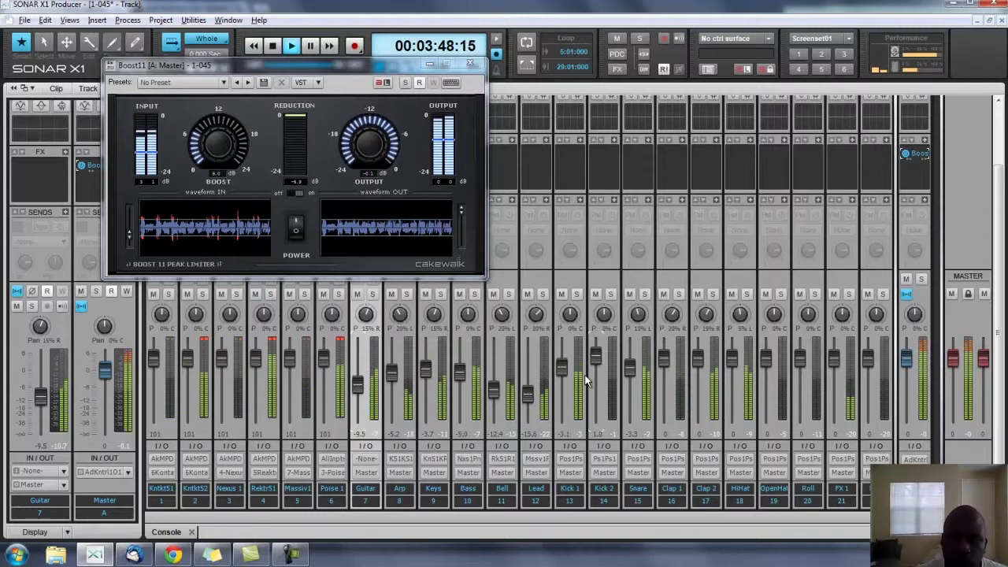
pyautogui.press('space')
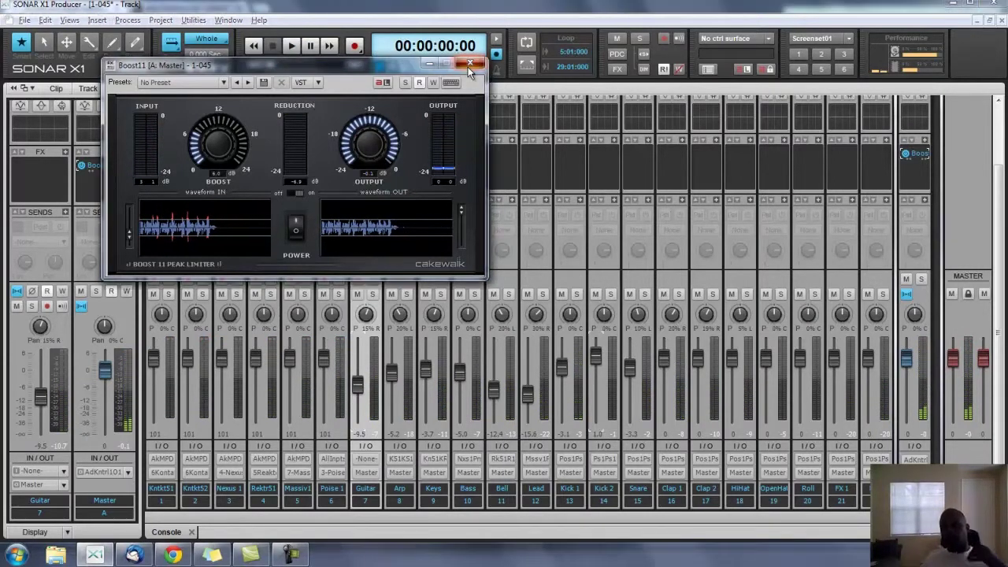
pyautogui.click(470, 64)
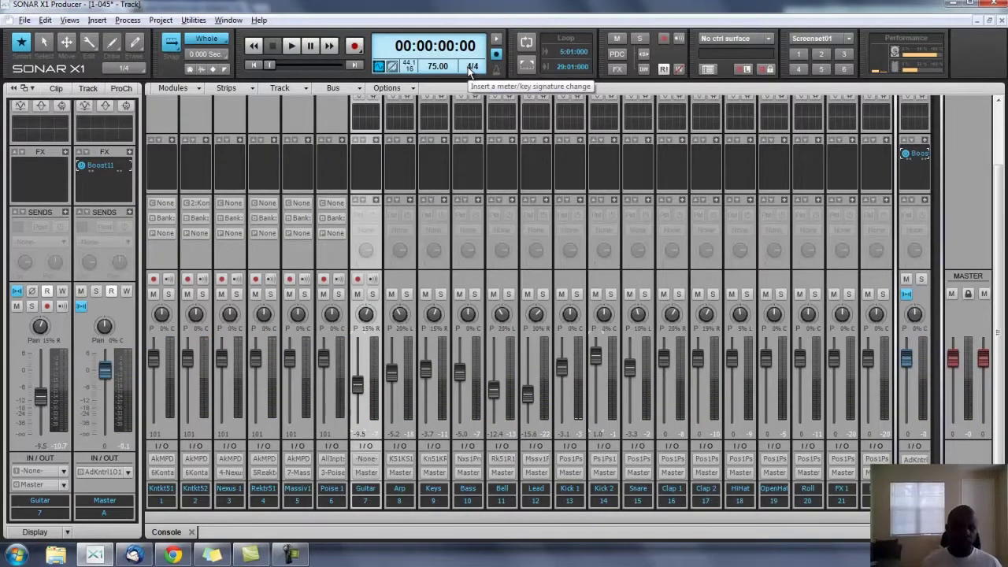
# Step: Switch from the console to the track list and open the audio export settings
pyautogui.hotkey('alt', '1')
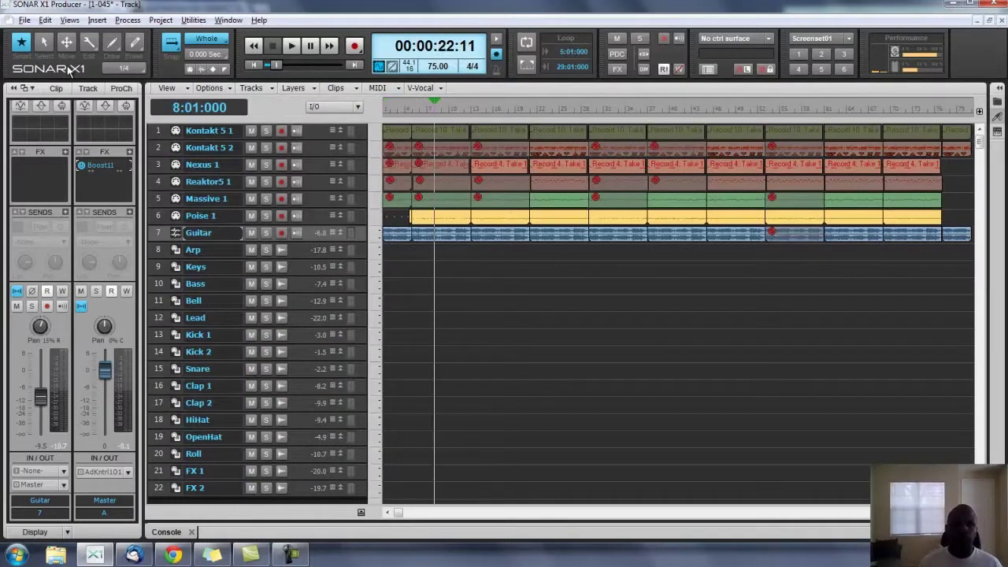
pyautogui.click(24, 20)
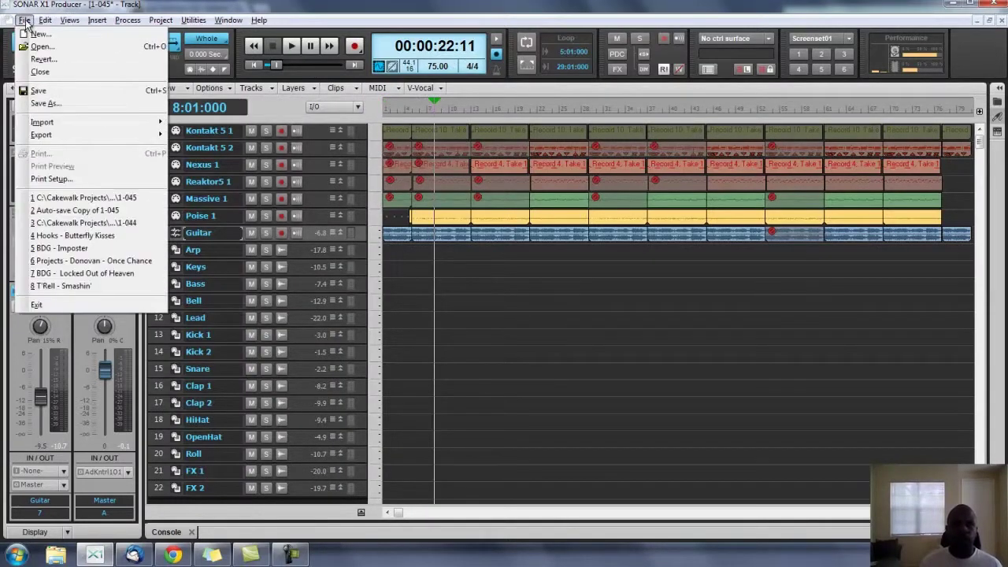
pyautogui.moveTo(45, 138)
pyautogui.click(182, 139)
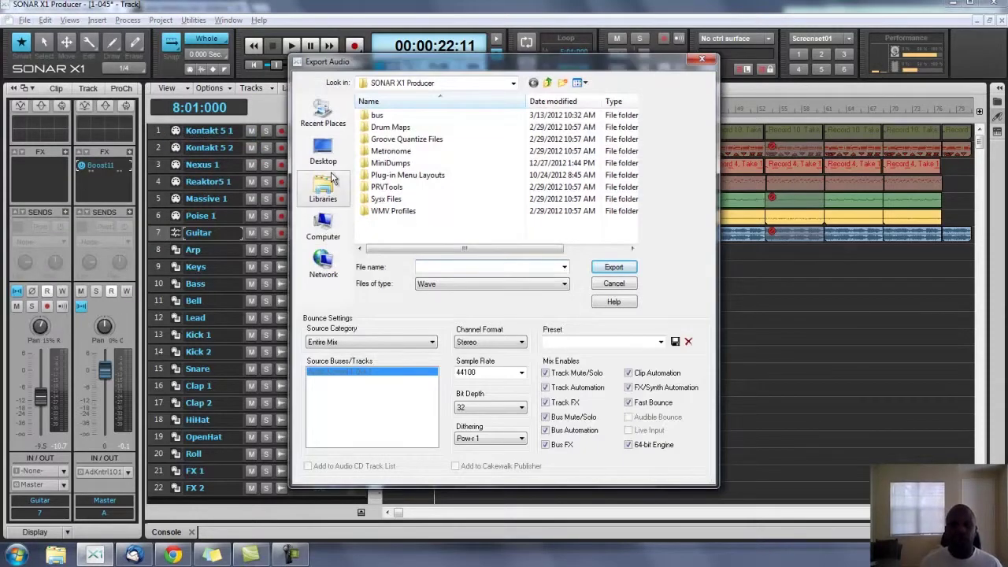
# Step: Choose the For Lease folder inside Music > Maskerade Beats as the export destination
pyautogui.click(324, 187)
pyautogui.doubleClick(453, 111)
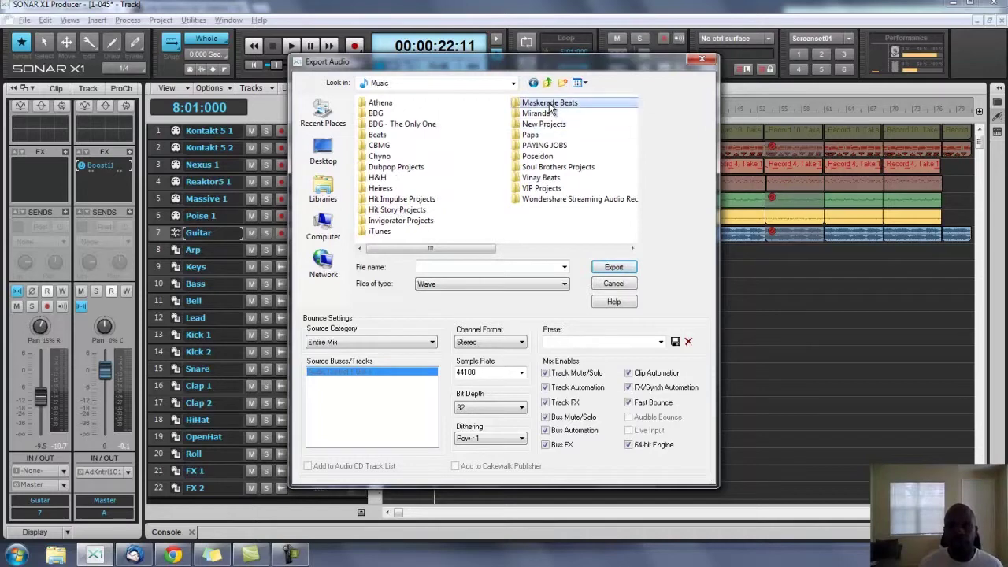
pyautogui.doubleClick(551, 106)
pyautogui.doubleClick(384, 104)
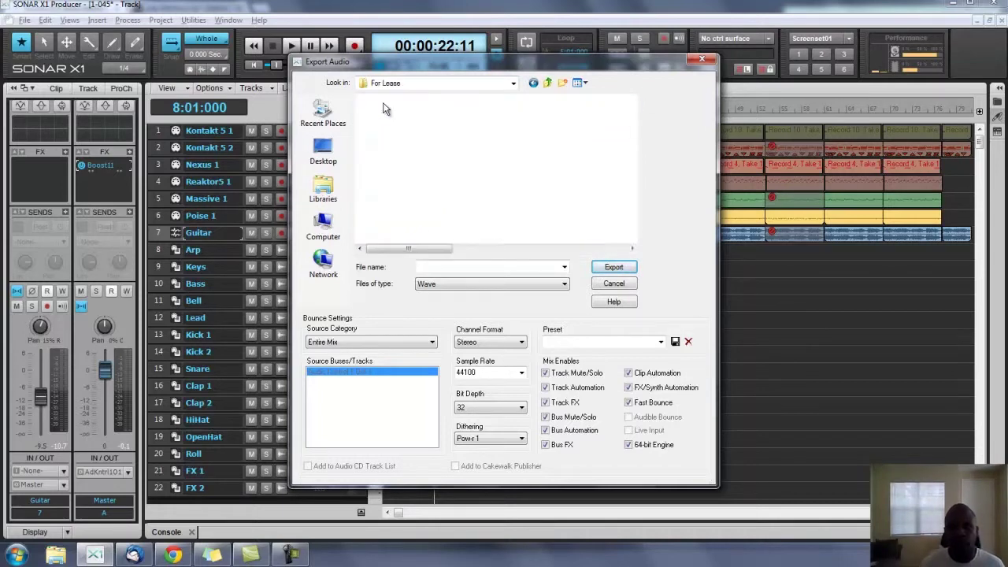
# Step: Name the export file "Maskerade Beats - Everything 1-045" and export the entire mix as a Wave file
pyautogui.click(446, 268)
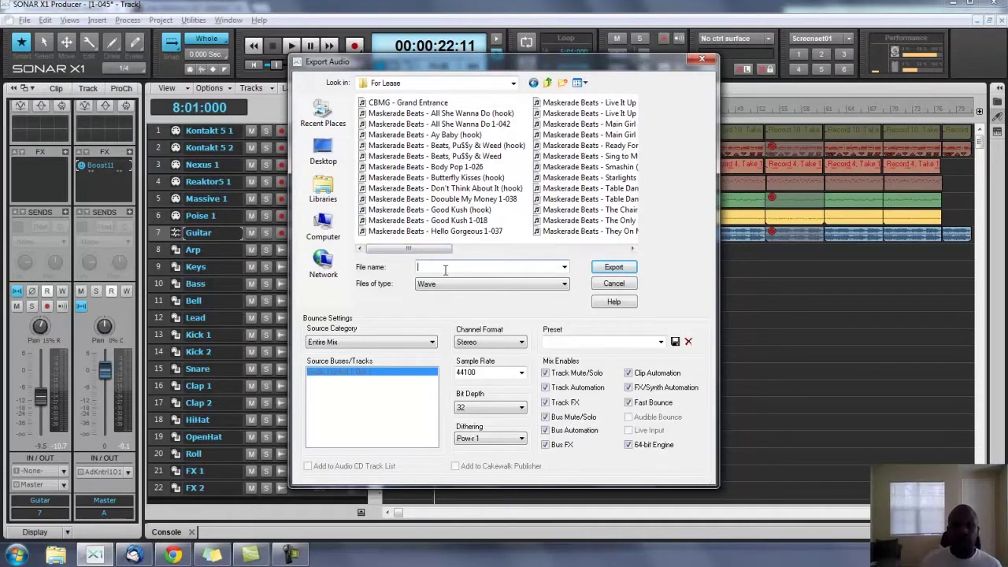
pyautogui.click(425, 232)
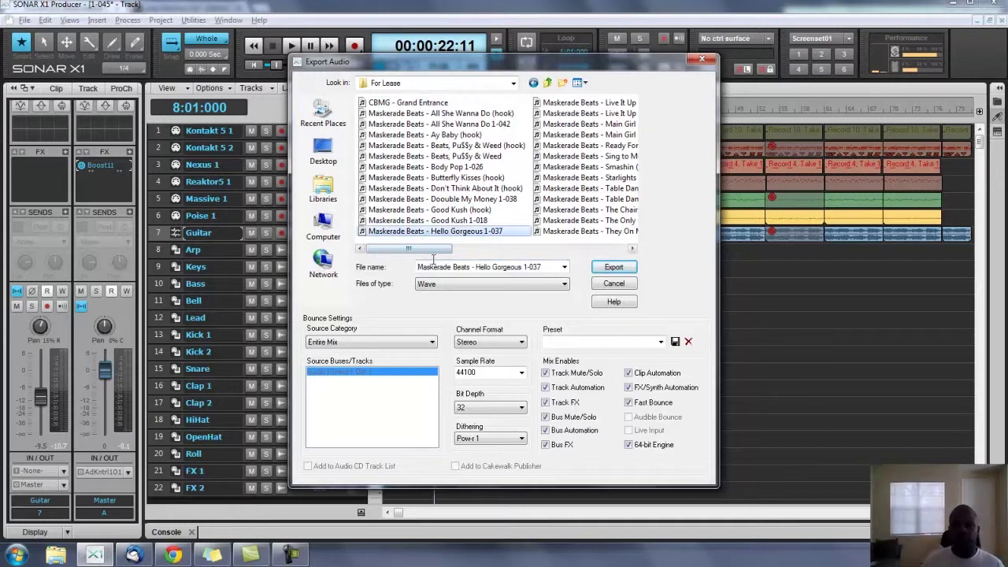
pyautogui.click(478, 271)
pyautogui.moveTo(542, 267); pyautogui.dragTo(476, 267)
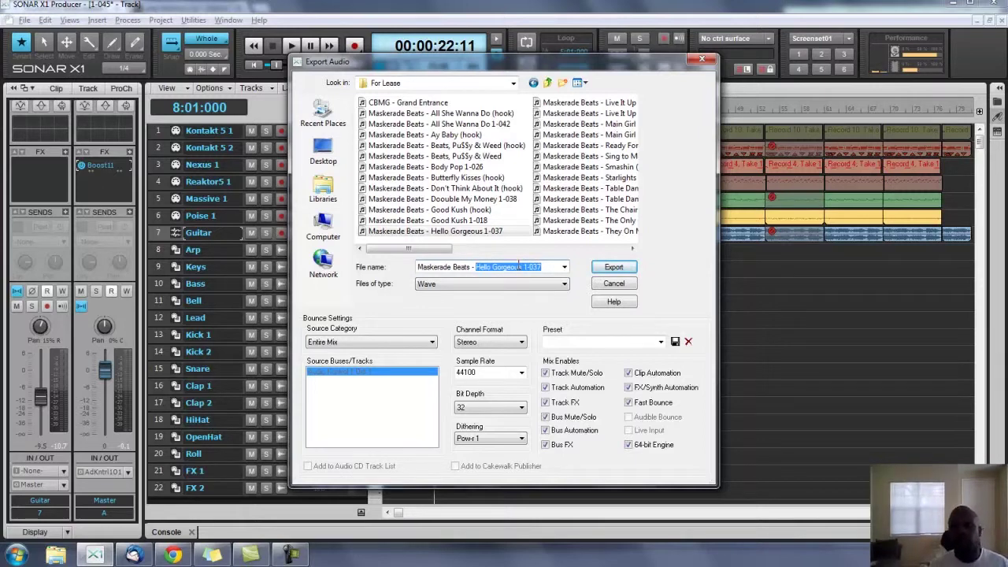
pyautogui.write('Everutjo')
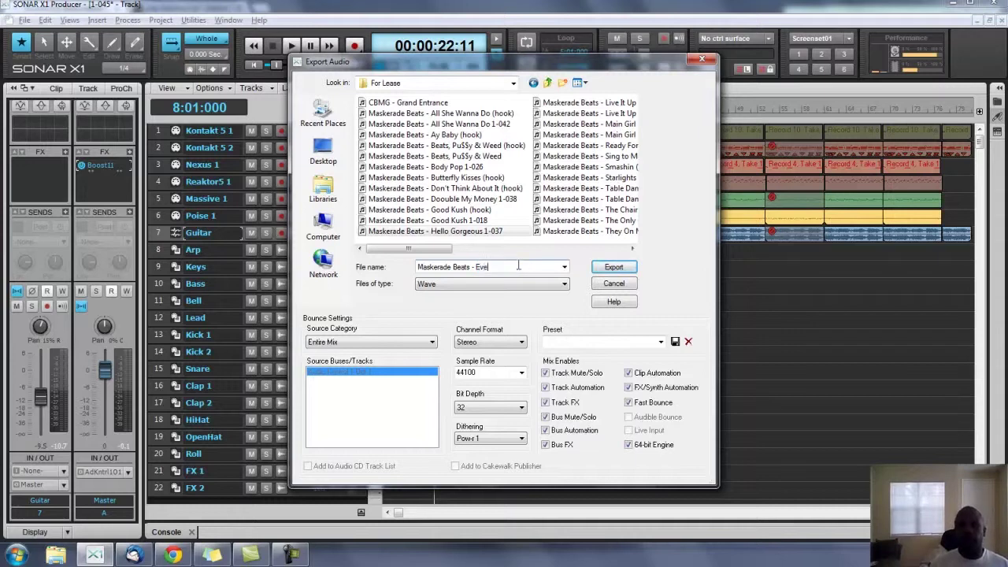
pyautogui.press('BackSpace')
pyautogui.press('BackSpace')
pyautogui.press('BackSpace')
pyautogui.press('BackSpace')
pyautogui.write('ything')
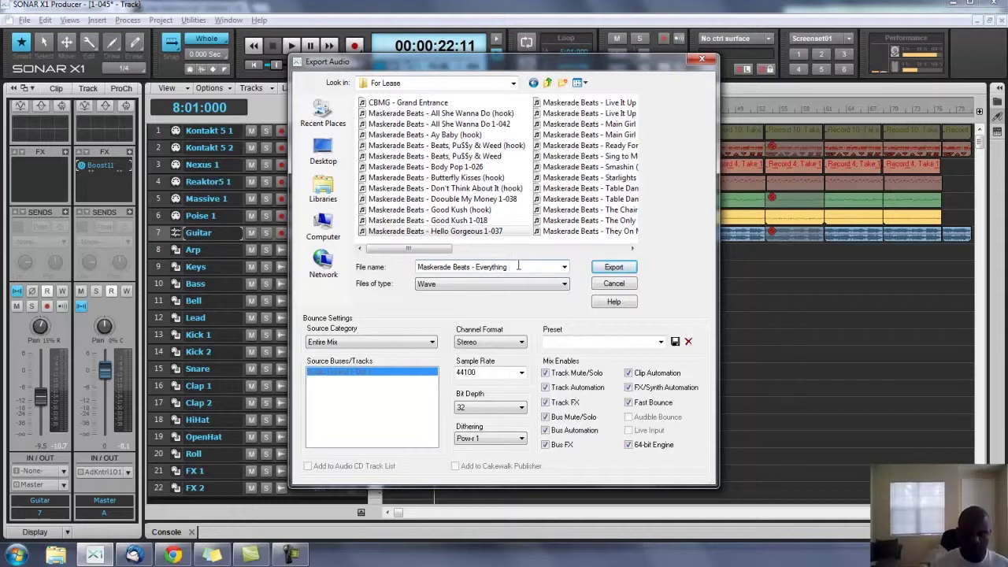
pyautogui.write(' 1-045')
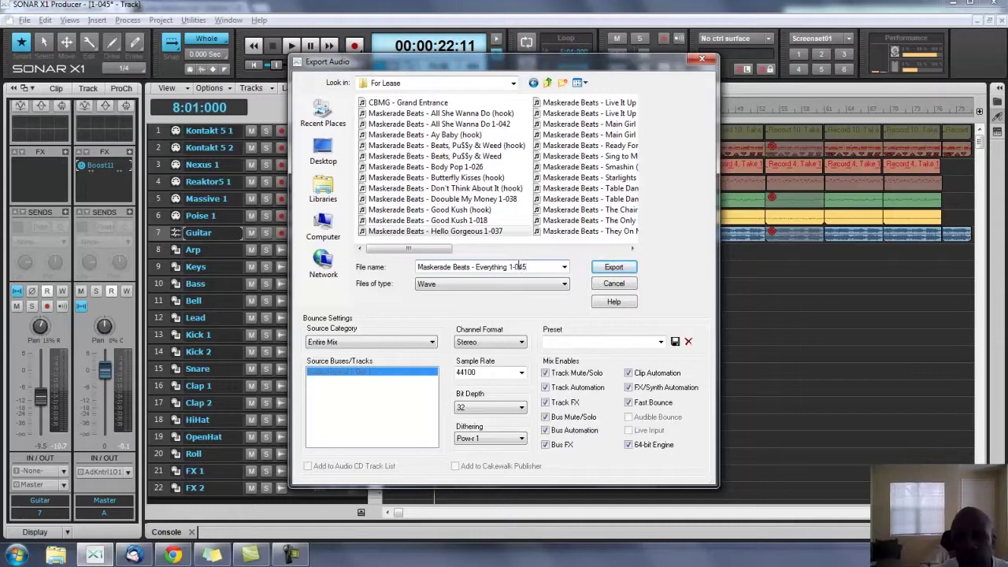
pyautogui.press('Return')
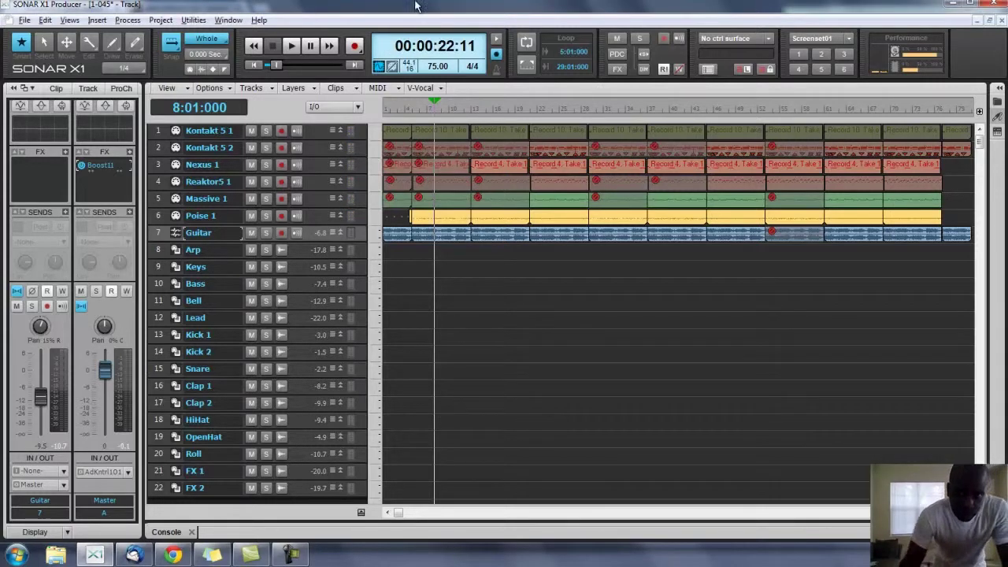
# Step: Launch iTunes and open the Music library in a Windows Explorer window
pyautogui.hotkey('ctrl', 'pageup')
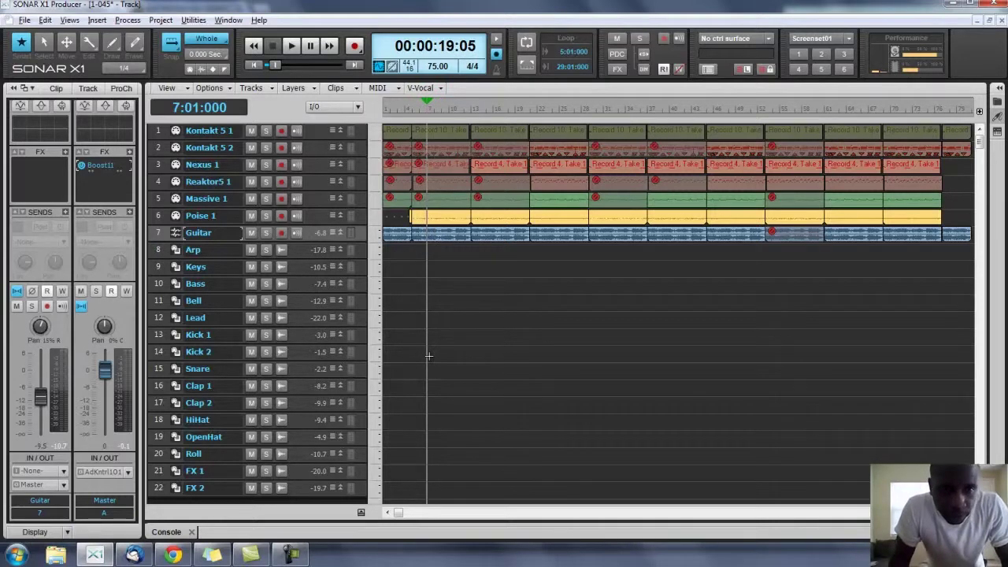
pyautogui.click(17, 555)
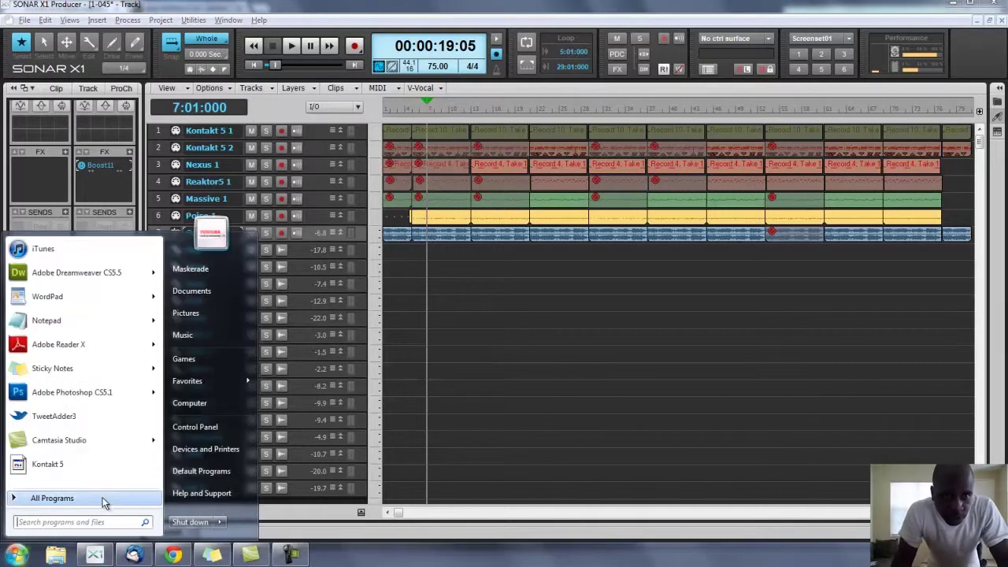
pyautogui.click(61, 247)
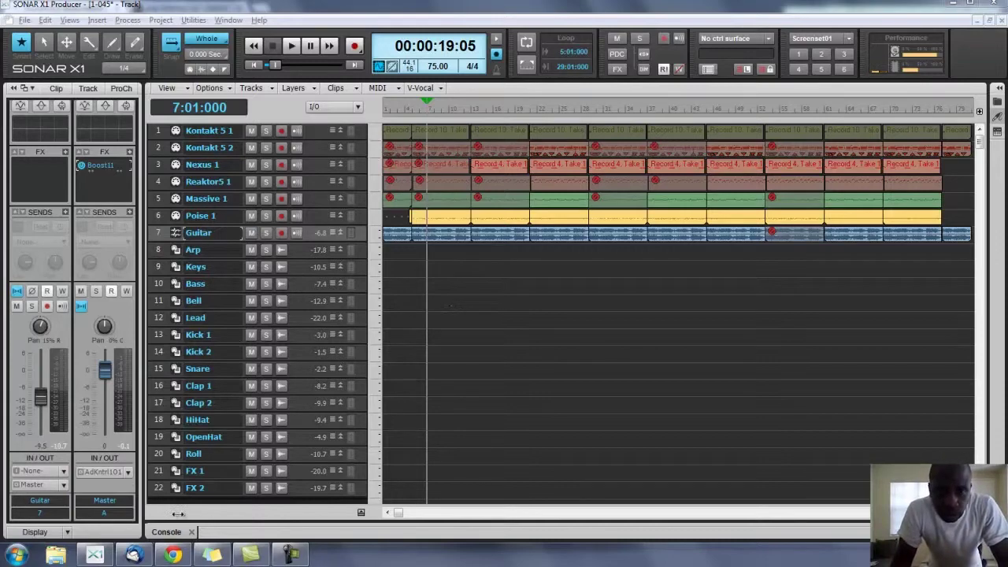
pyautogui.click(63, 555)
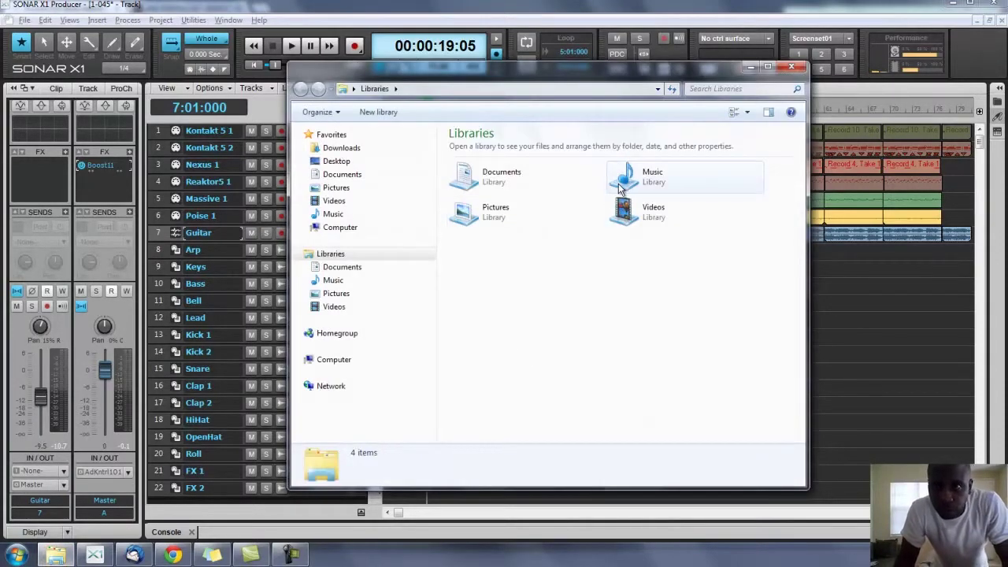
pyautogui.doubleClick(619, 189)
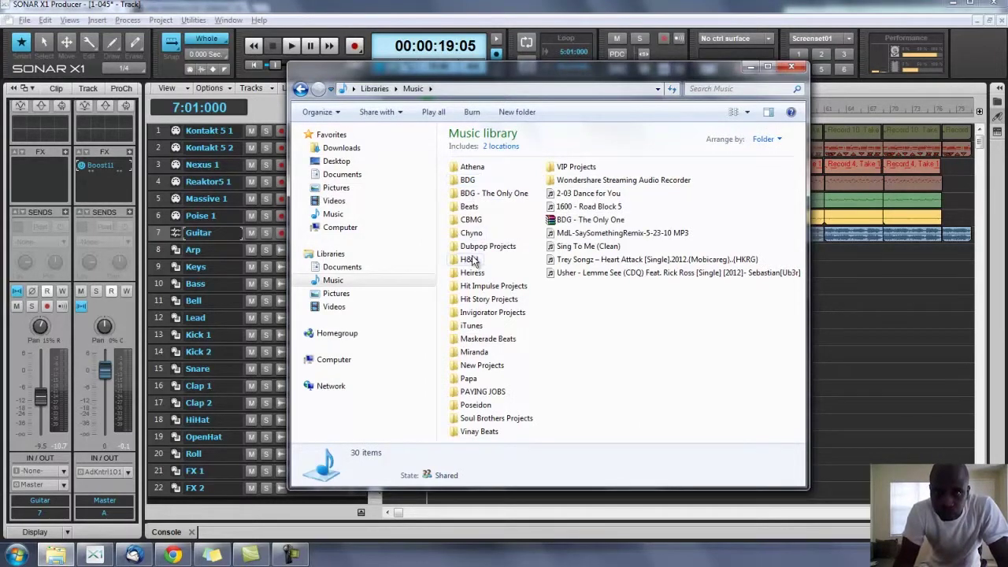
pyautogui.doubleClick(485, 193)
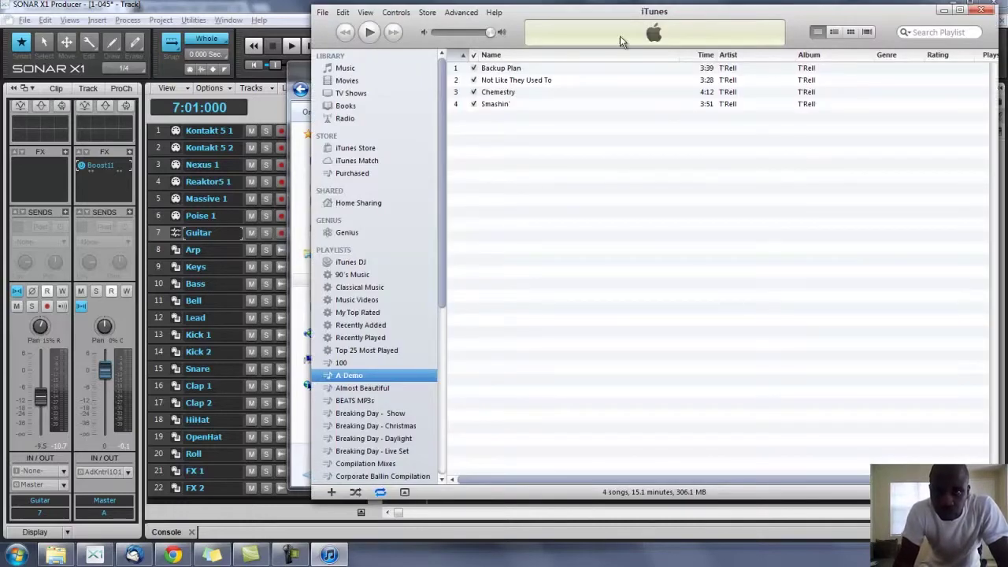
# Step: Open the Maskerade Beats - Leases playlist in iTunes and place its window beside the folder window
pyautogui.moveTo(718, 8); pyautogui.dragTo(315, 59)
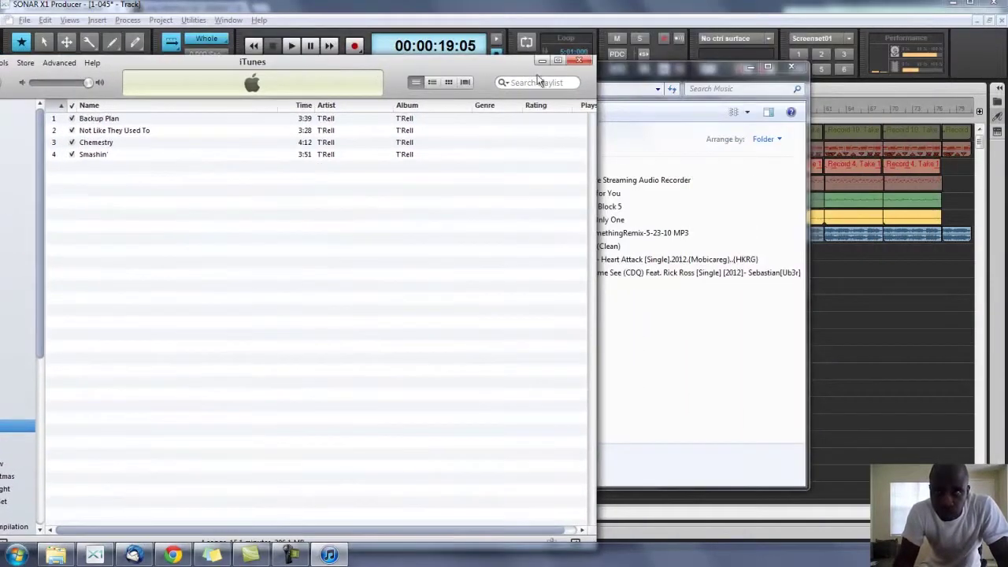
pyautogui.click(612, 76)
pyautogui.moveTo(186, 60); pyautogui.dragTo(461, 55)
pyautogui.click(234, 495)
pyautogui.scroll(-3, 233, 492)
pyautogui.scroll(-4, 235, 485)
pyautogui.click(260, 408)
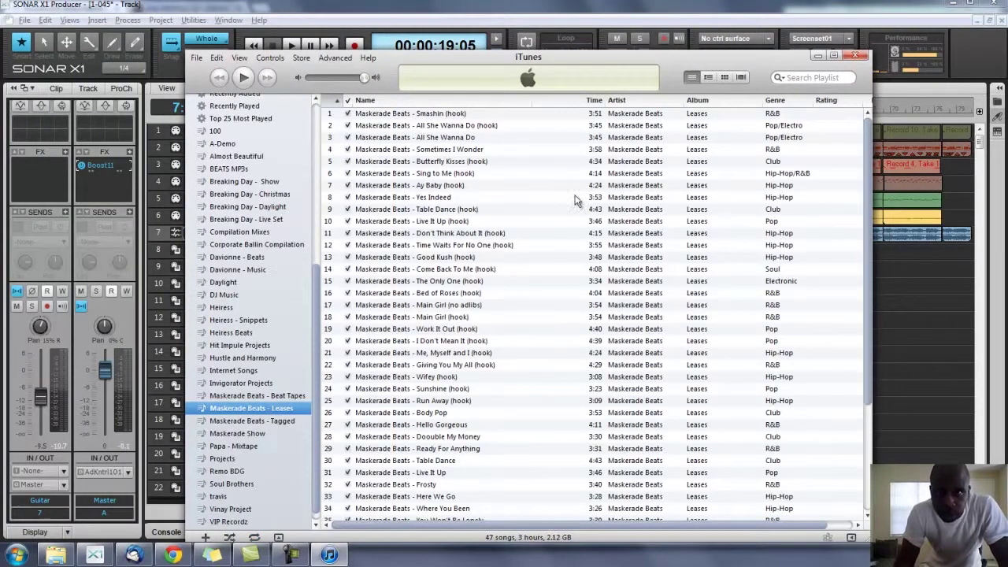
pyautogui.moveTo(701, 61); pyautogui.dragTo(554, 64)
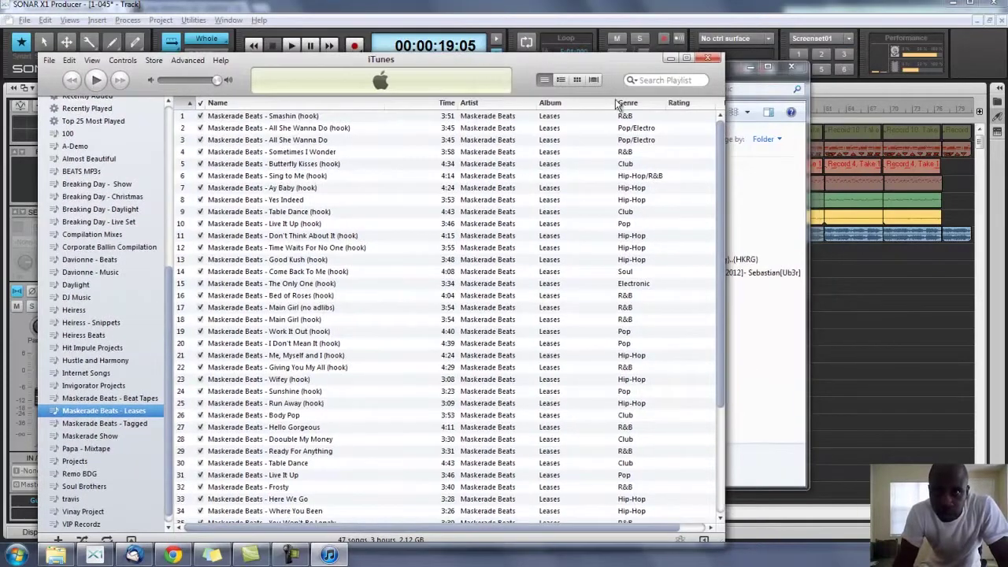
# Step: Open the For Lease folder inside Maskerade Beats in the Music library window
pyautogui.click(747, 344)
pyautogui.click(472, 339)
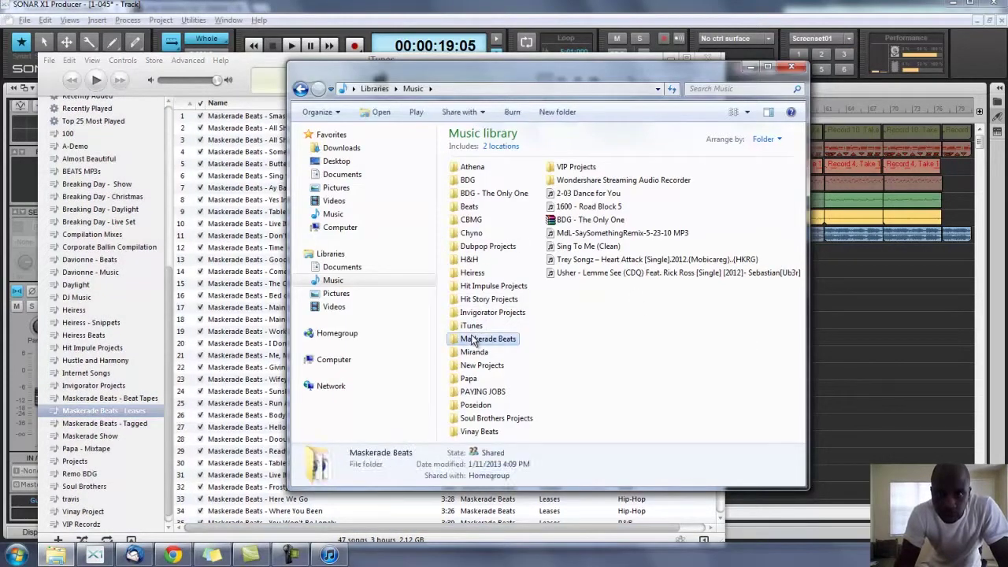
pyautogui.doubleClick(473, 339)
pyautogui.doubleClick(471, 181)
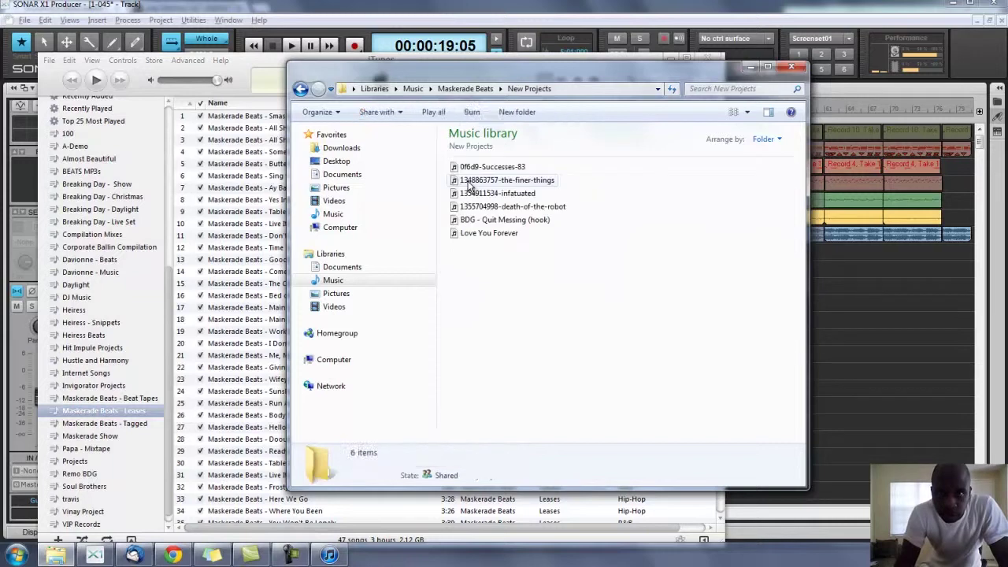
pyautogui.click(300, 88)
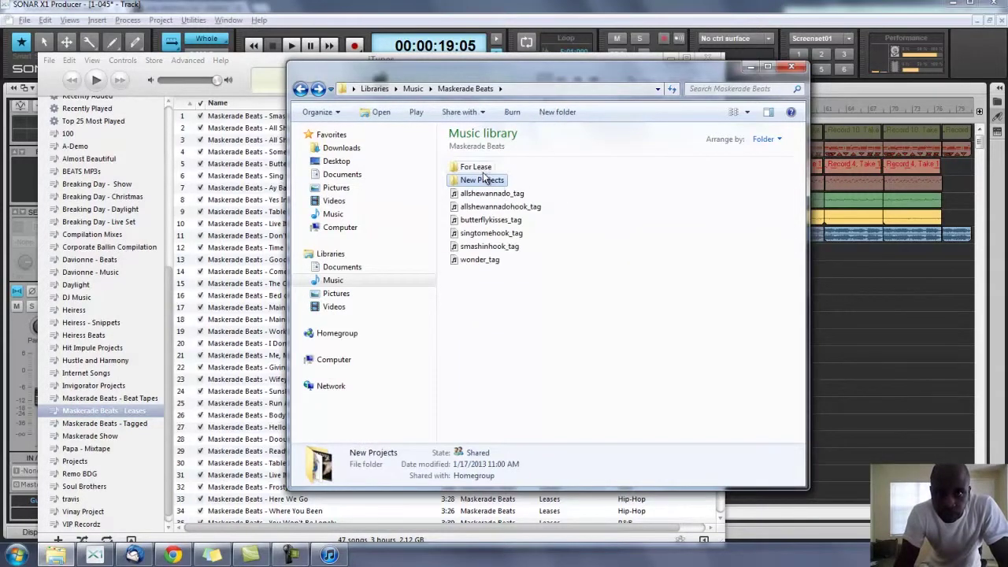
pyautogui.doubleClick(482, 168)
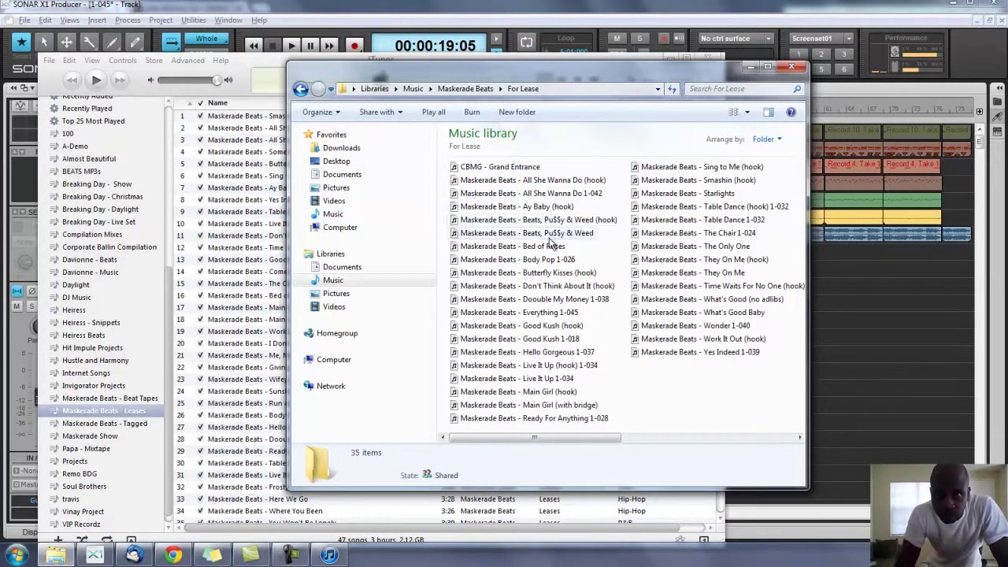
# Step: Add the Maskerade Beats - Everything 1-045 file to the start of the Leases playlist in iTunes
pyautogui.moveTo(512, 68); pyautogui.dragTo(627, 65)
pyautogui.moveTo(570, 311); pyautogui.dragTo(240, 116)
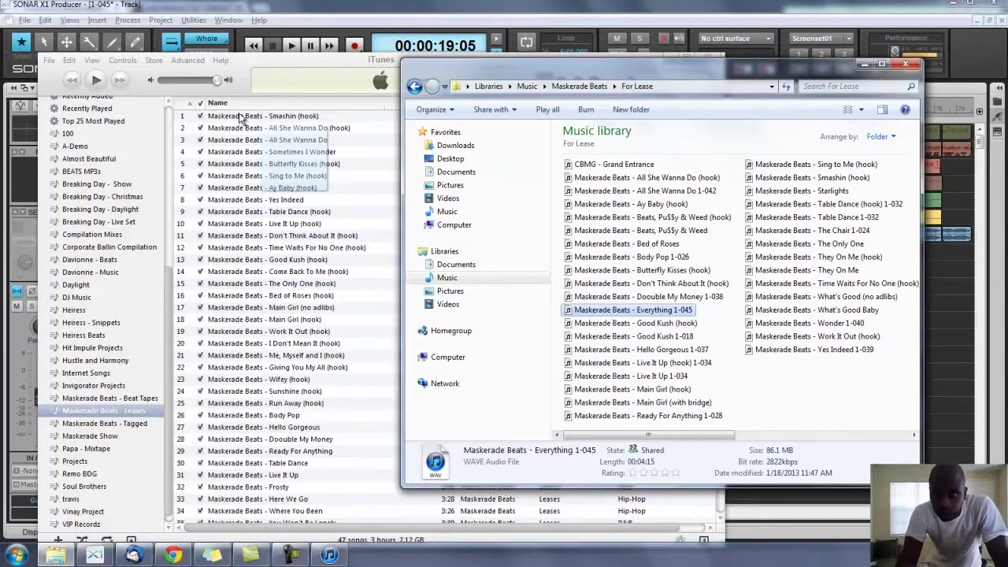
pyautogui.moveTo(240, 117); pyautogui.dragTo(240, 118)
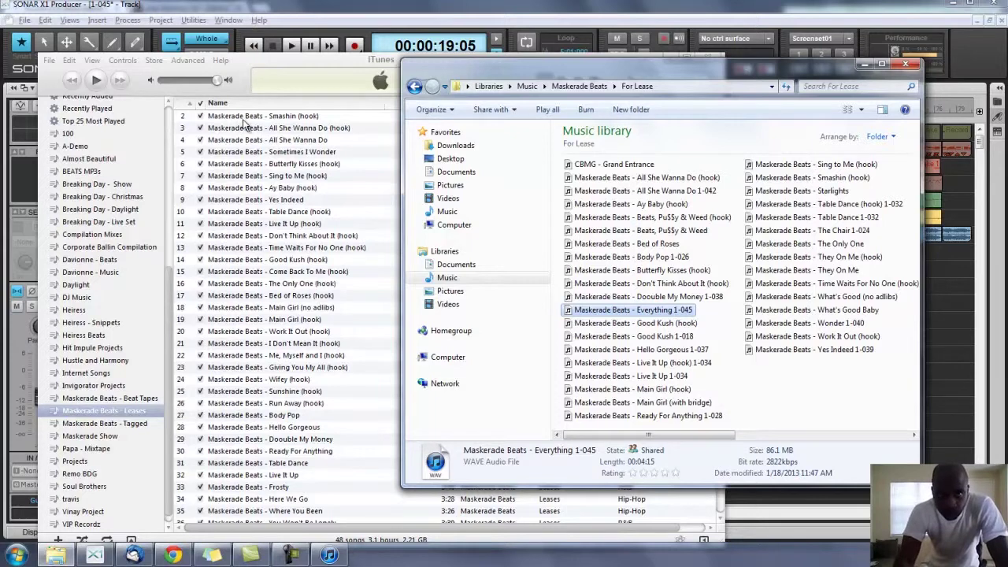
# Step: Rename the new playlist song to "Maskerade Beats - Everything"
pyautogui.click(259, 199)
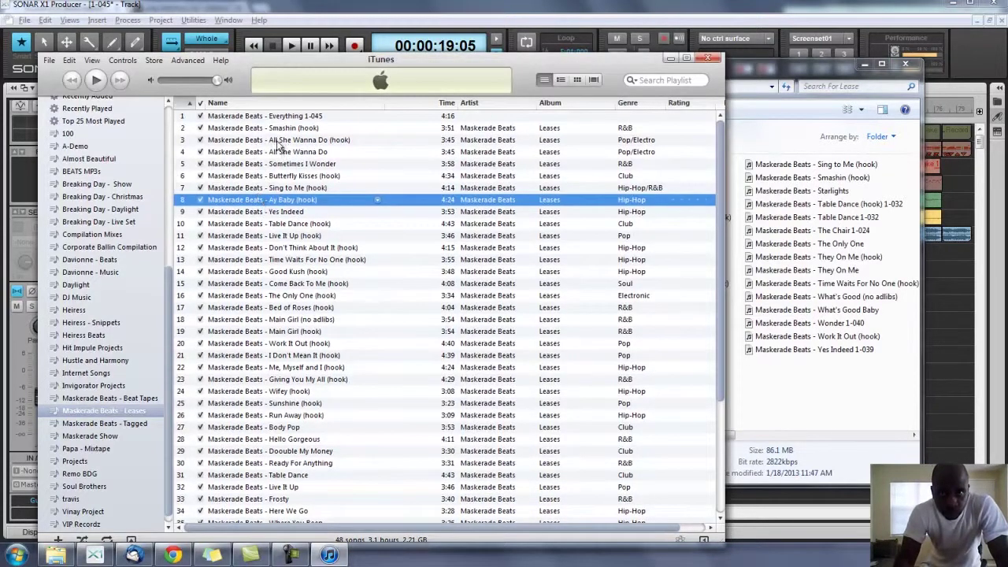
pyautogui.click(307, 119)
pyautogui.click(314, 120)
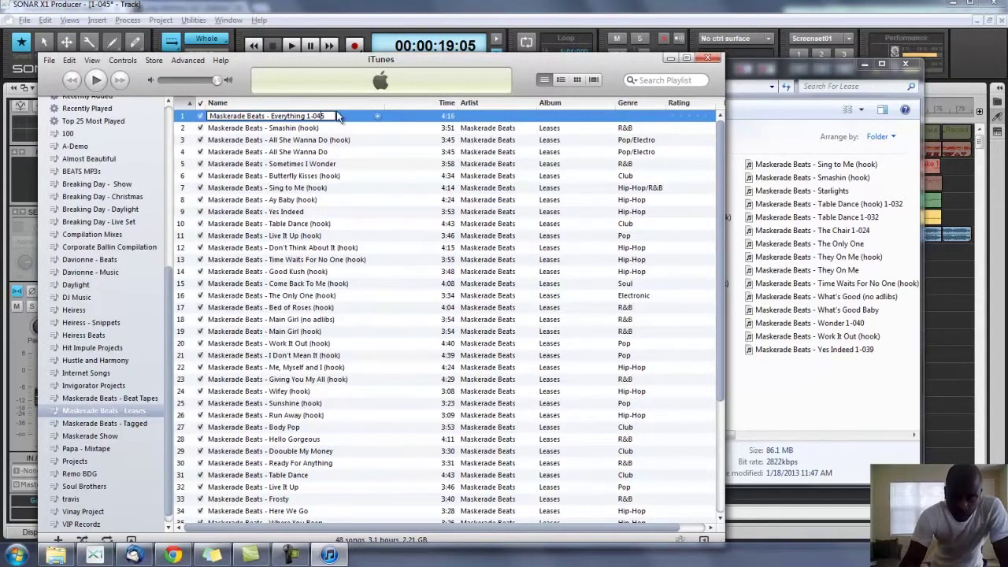
pyautogui.press('BackSpace')
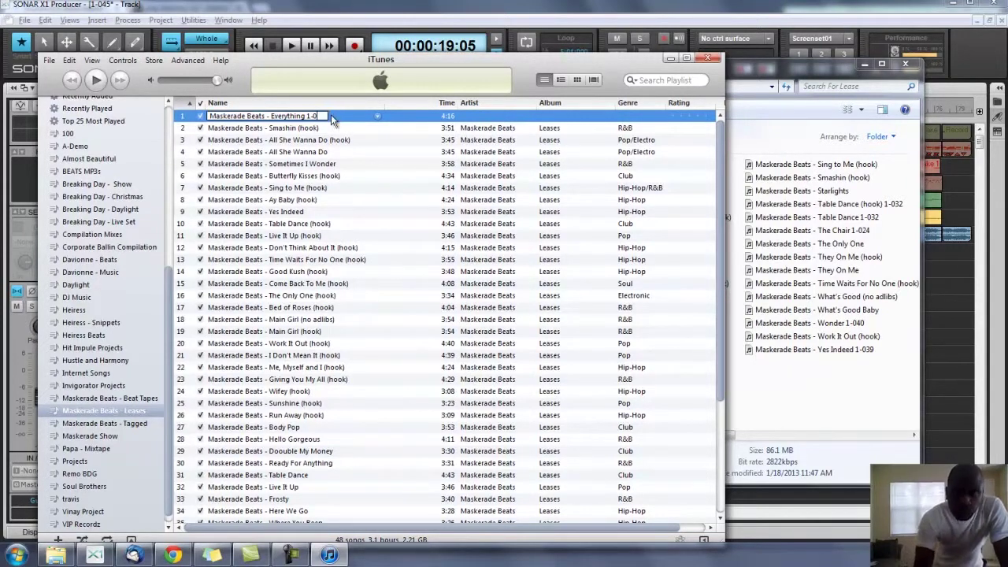
pyautogui.press('Return')
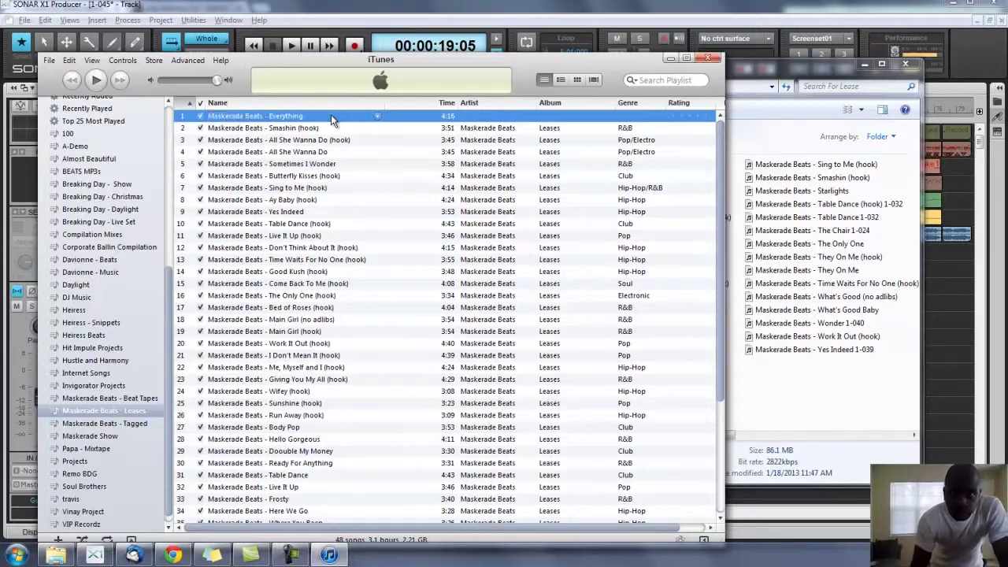
# Step: Play the Everything song and set its artist to Maskerade Beats, album to Leases and genre to R&B
pyautogui.doubleClick(331, 116)
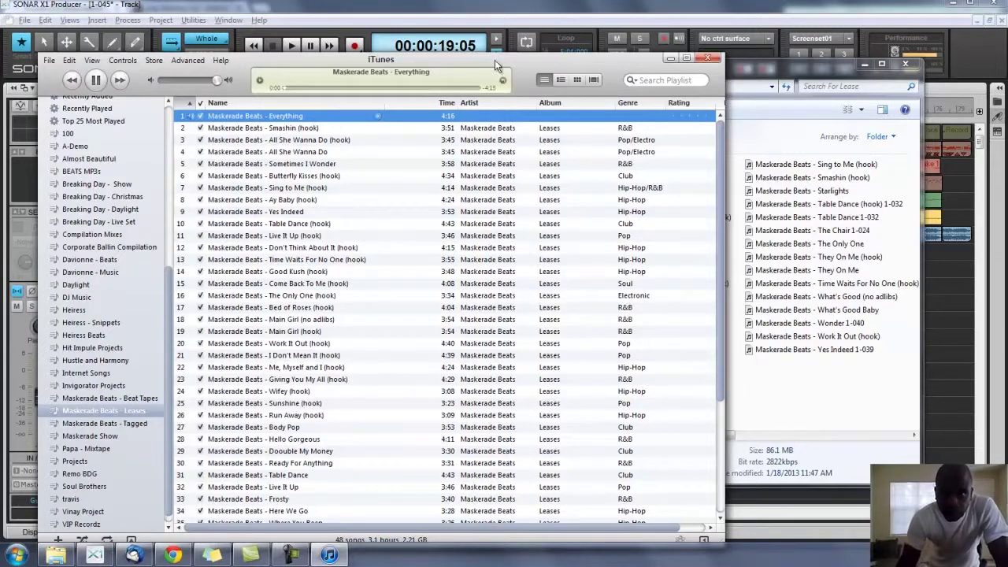
pyautogui.click(469, 117)
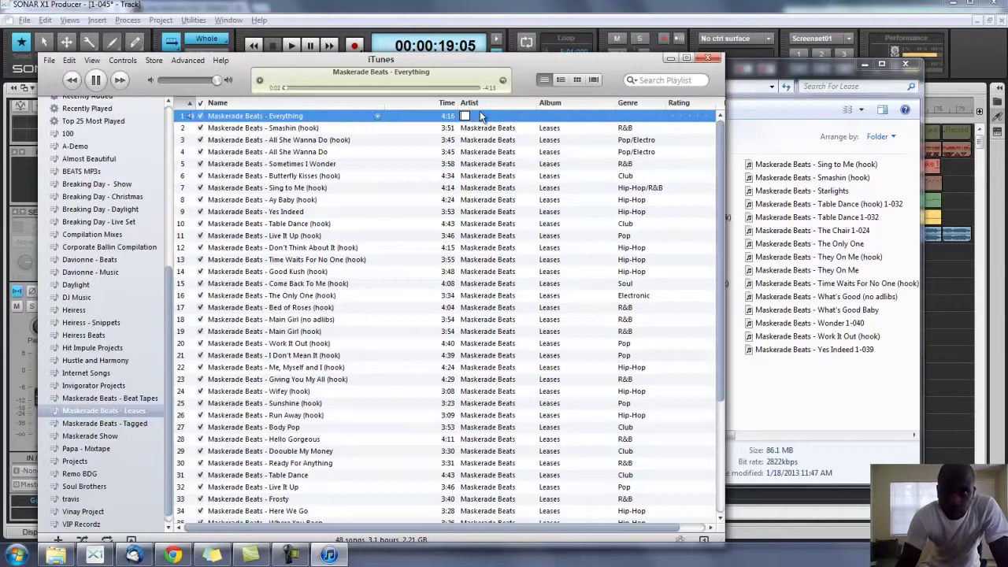
pyautogui.write('Mas')
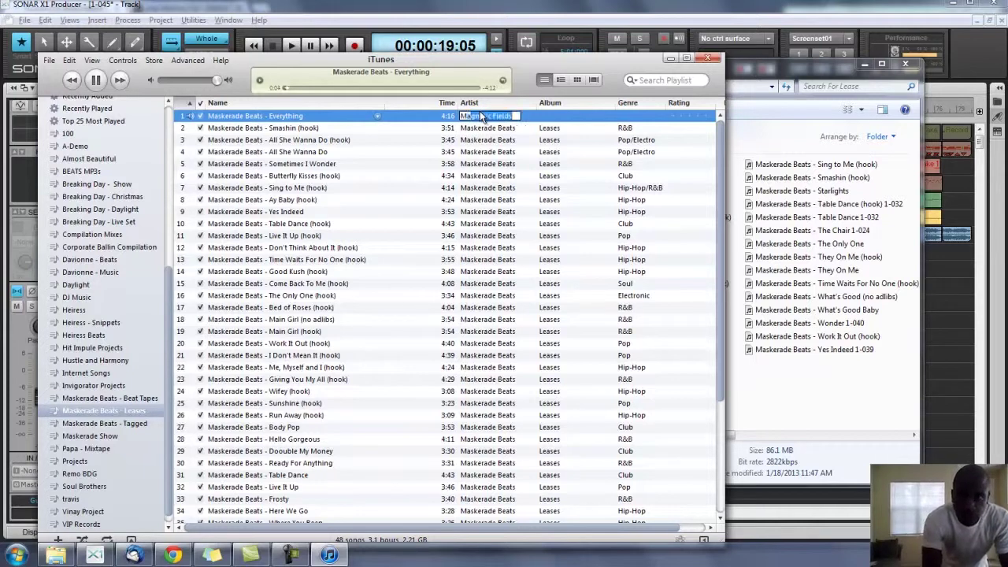
pyautogui.write('kerade Beats')
pyautogui.press('Tab')
pyautogui.write('Leases')
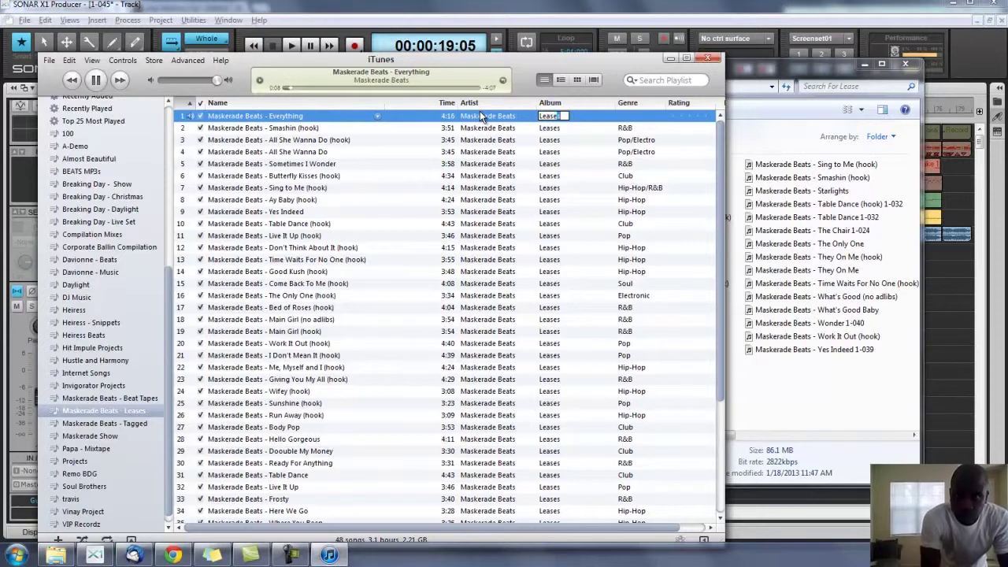
pyautogui.press('Tab')
pyautogui.write('R')
pyautogui.press('Return')
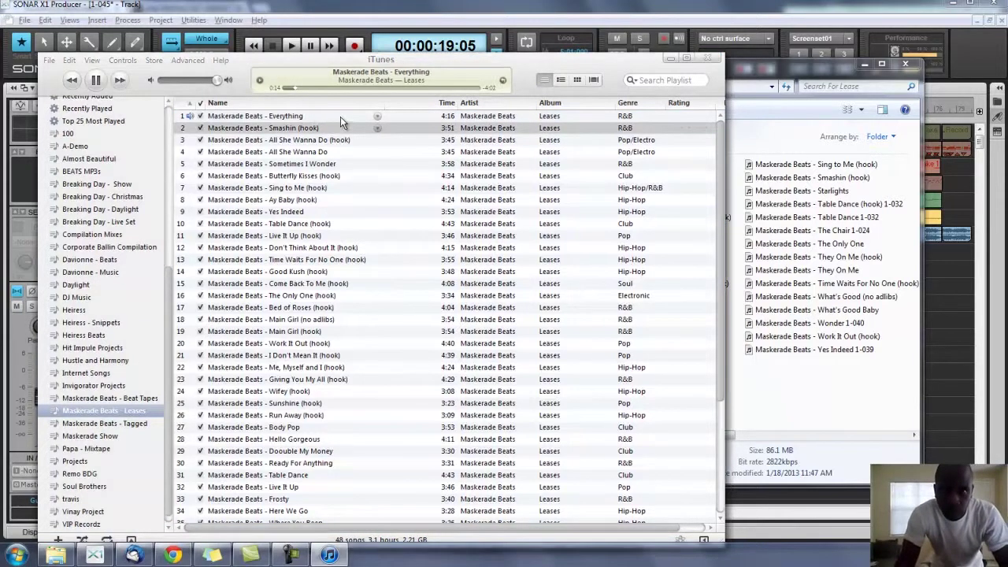
# Step: Pause the song and return to SONAR's console, closing iTunes and the For Lease folder window
pyautogui.click(340, 116)
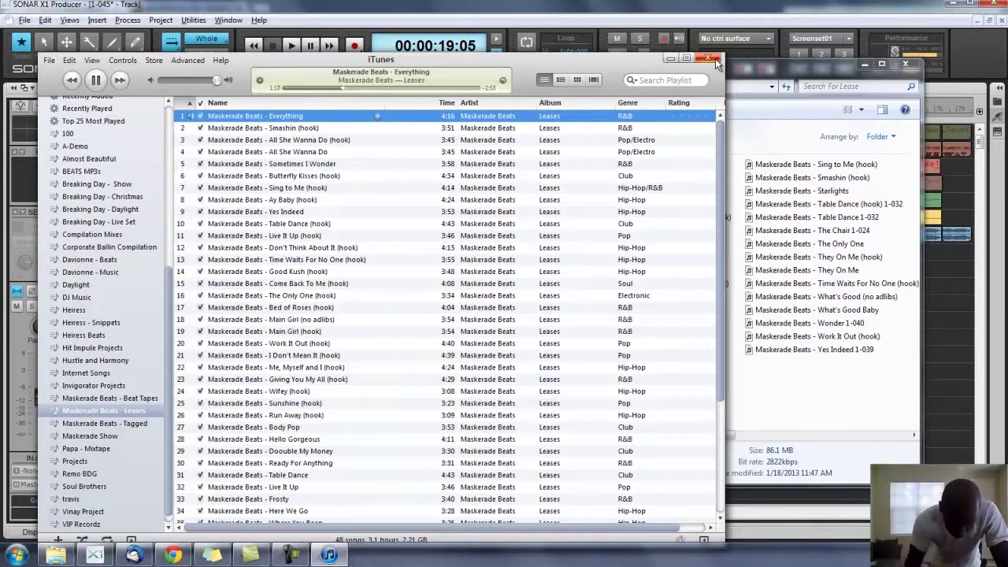
pyautogui.click(95, 80)
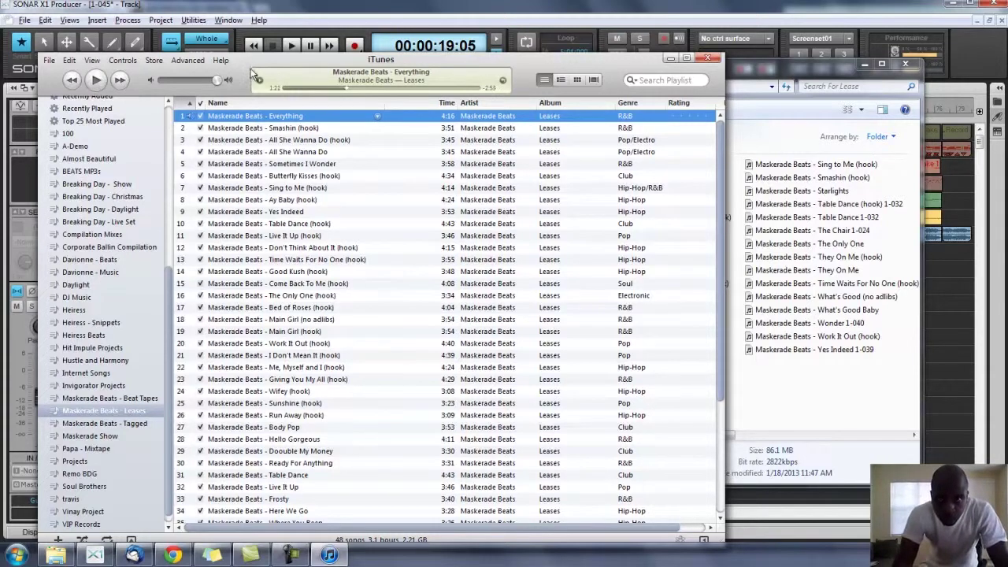
pyautogui.click(707, 57)
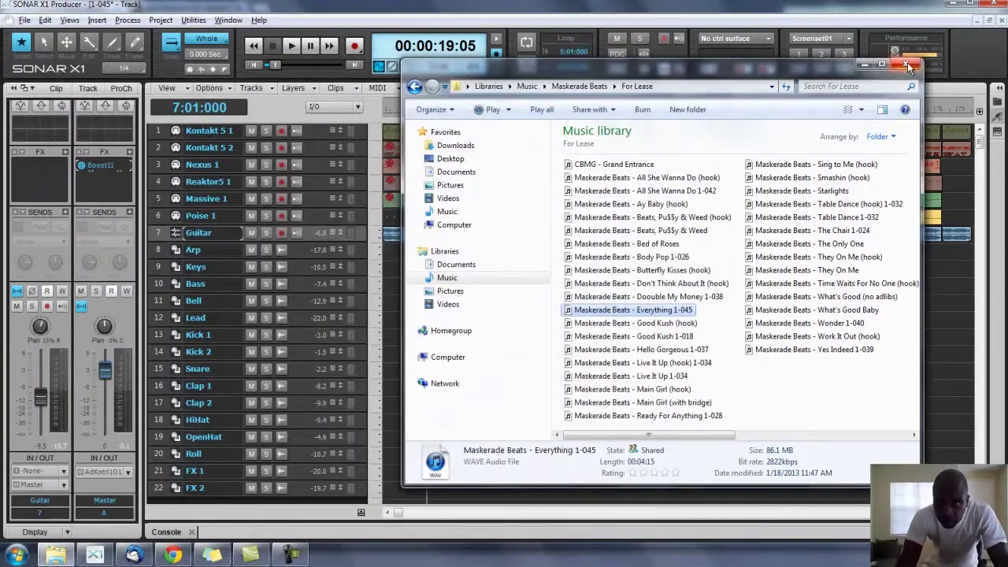
pyautogui.click(906, 64)
pyautogui.hotkey('alt', '2')
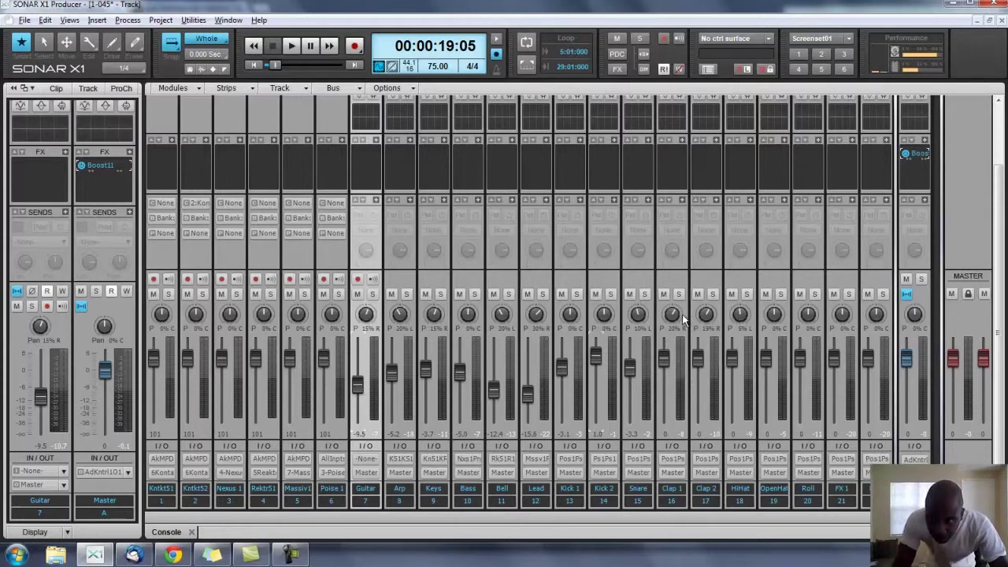
# Step: Pan the Clap 1 track to 10% left in the console
pyautogui.moveTo(674, 316)
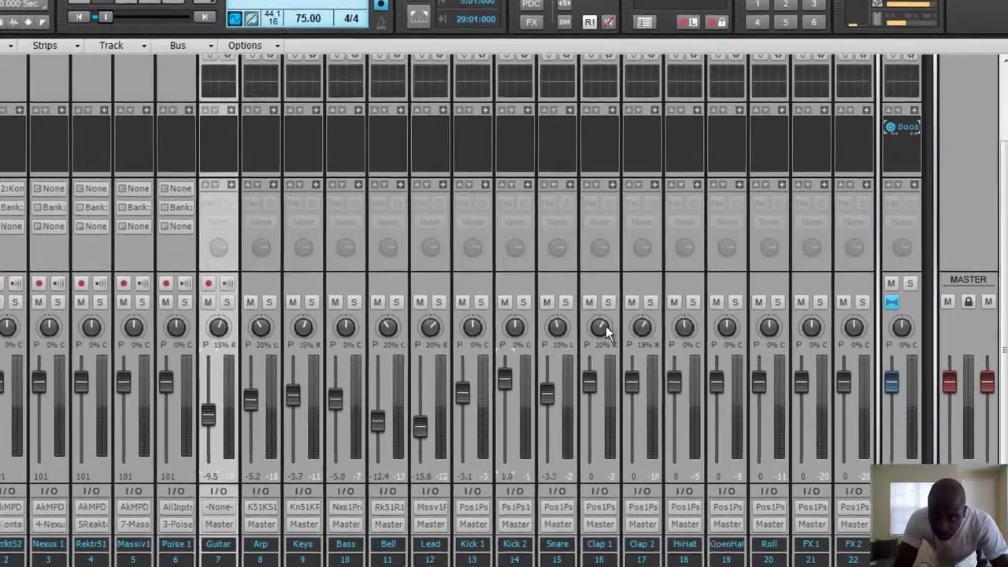
pyautogui.moveTo(675, 317); pyautogui.dragTo(676, 320)
pyautogui.moveTo(604, 331); pyautogui.dragTo(604, 332)
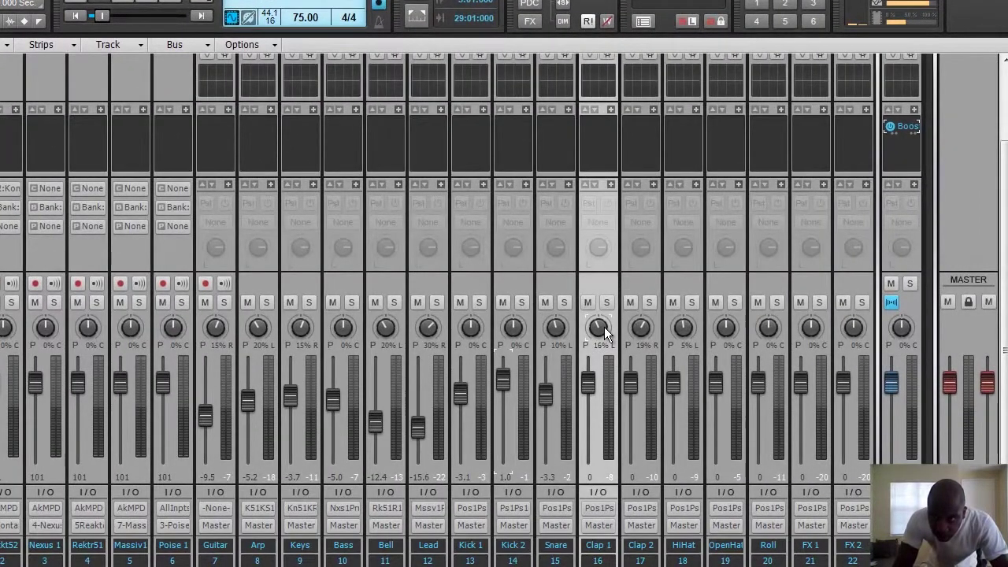
pyautogui.moveTo(604, 330); pyautogui.dragTo(604, 332)
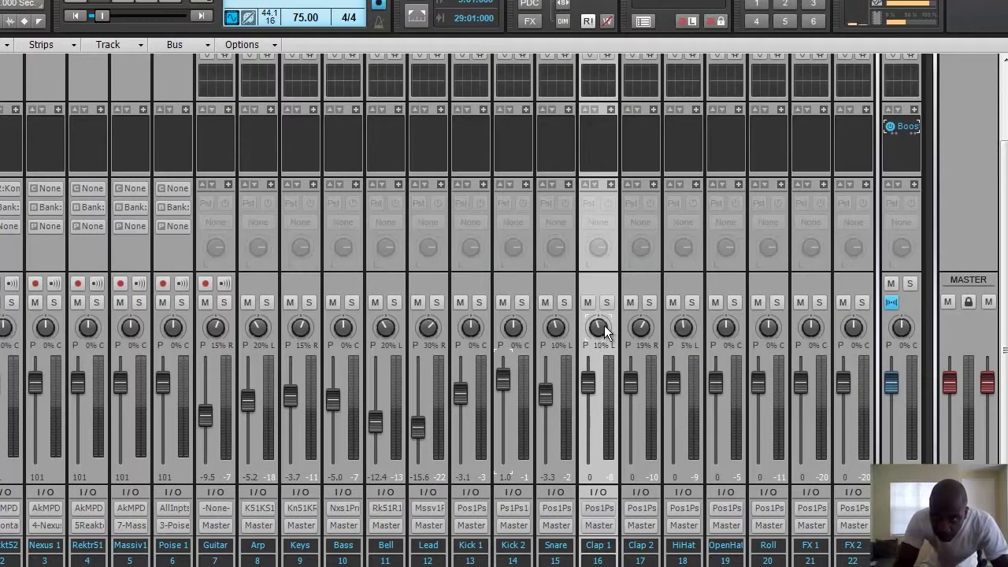
pyautogui.moveTo(504, 381)
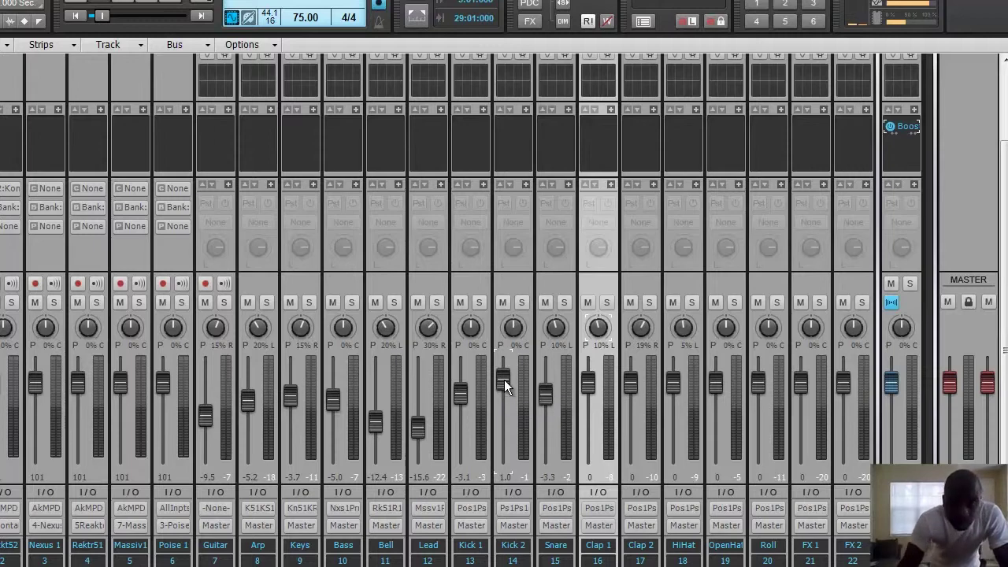
# Step: Switch to the track view with the playback position at measure 15 and start an audio export
pyautogui.hotkey('alt', '1')
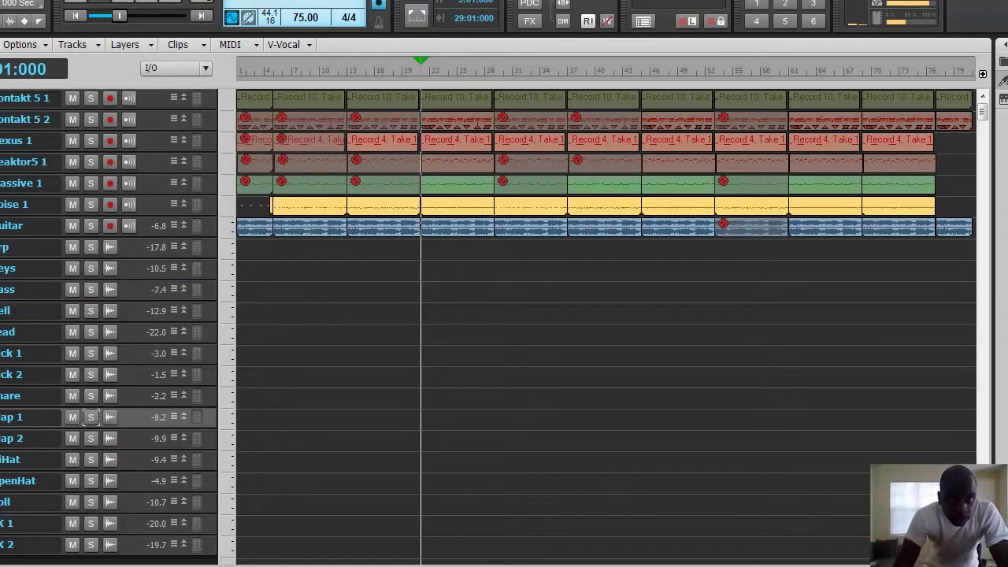
pyautogui.click(366, 354)
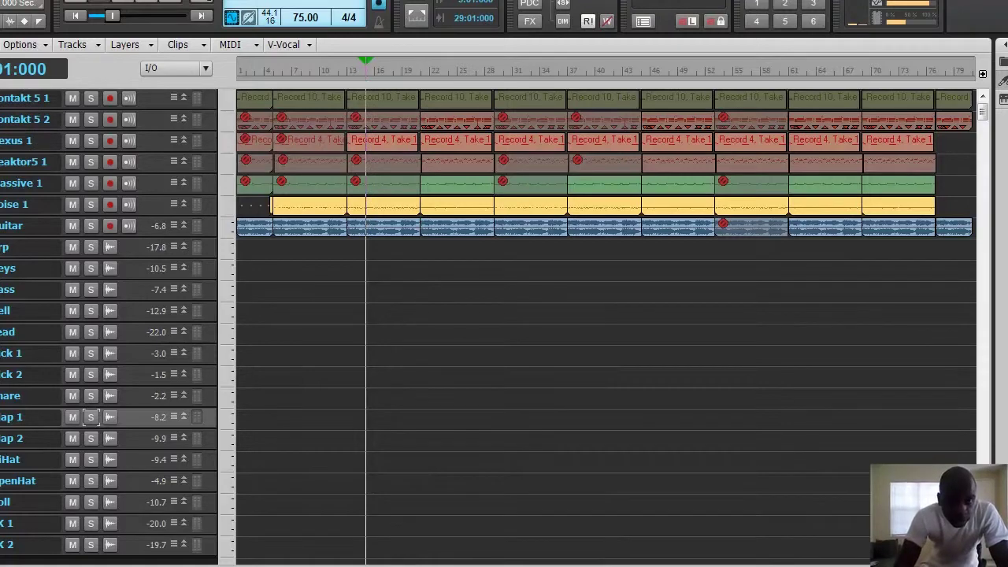
pyautogui.hotkey('alt', 'f')
pyautogui.press('e')
pyautogui.press('a')
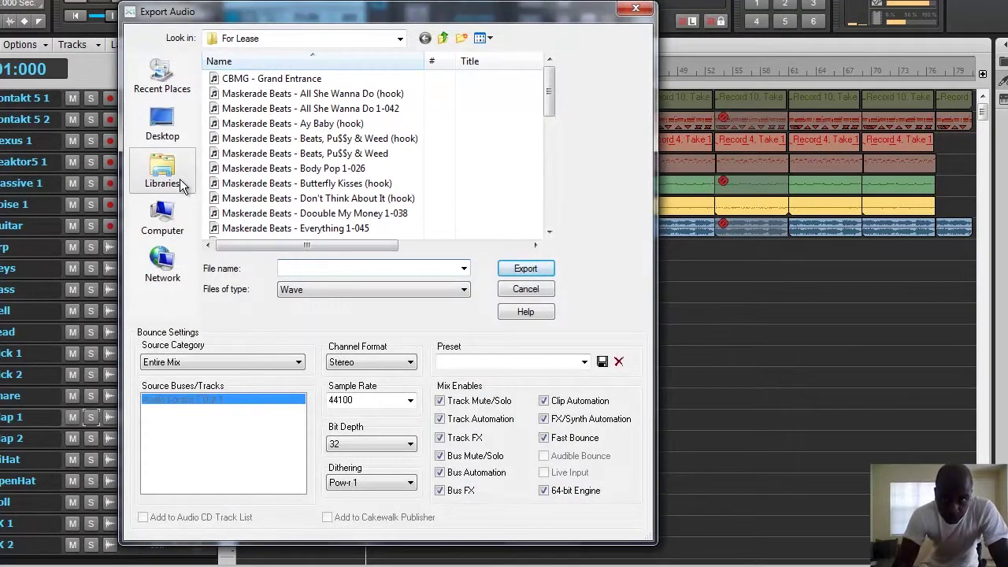
# Step: Create a folder named Everything on the Desktop and open it as the export destination
pyautogui.click(181, 182)
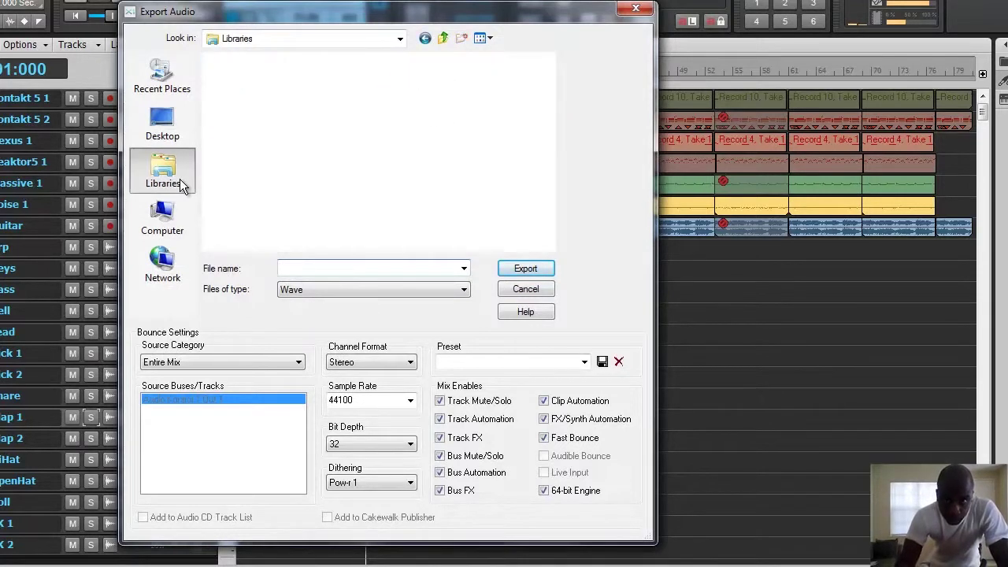
pyautogui.click(161, 139)
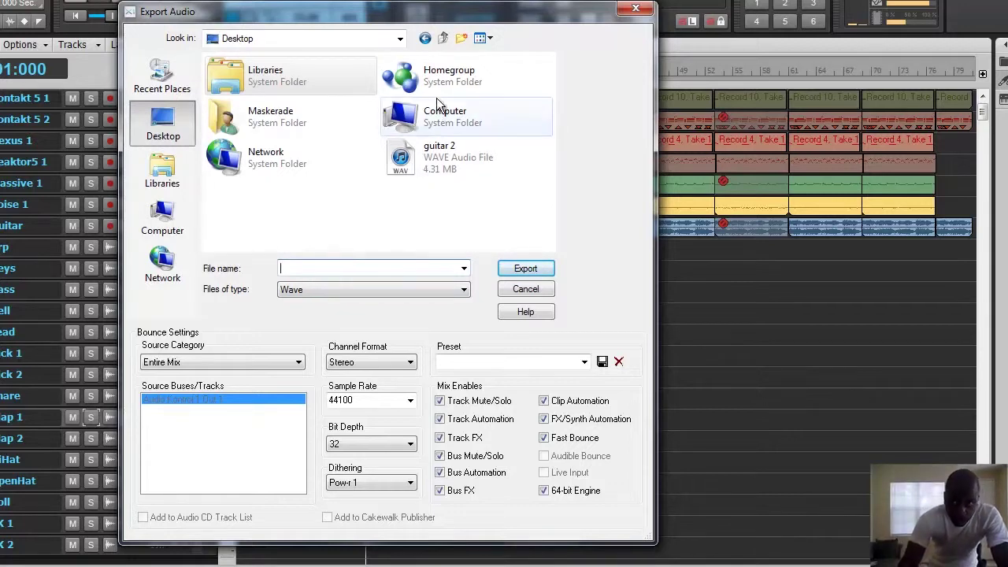
pyautogui.click(462, 39)
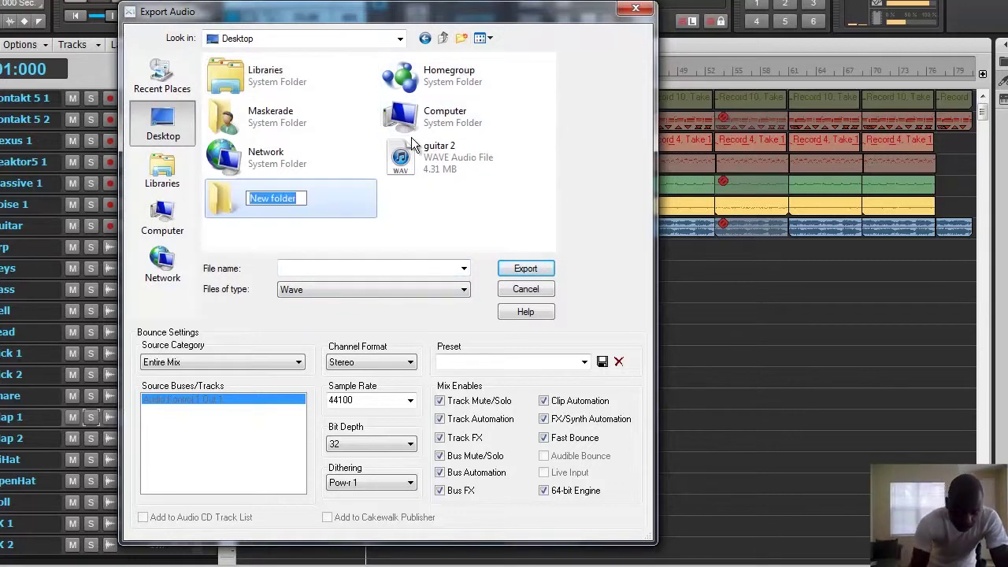
pyautogui.write('Eve')
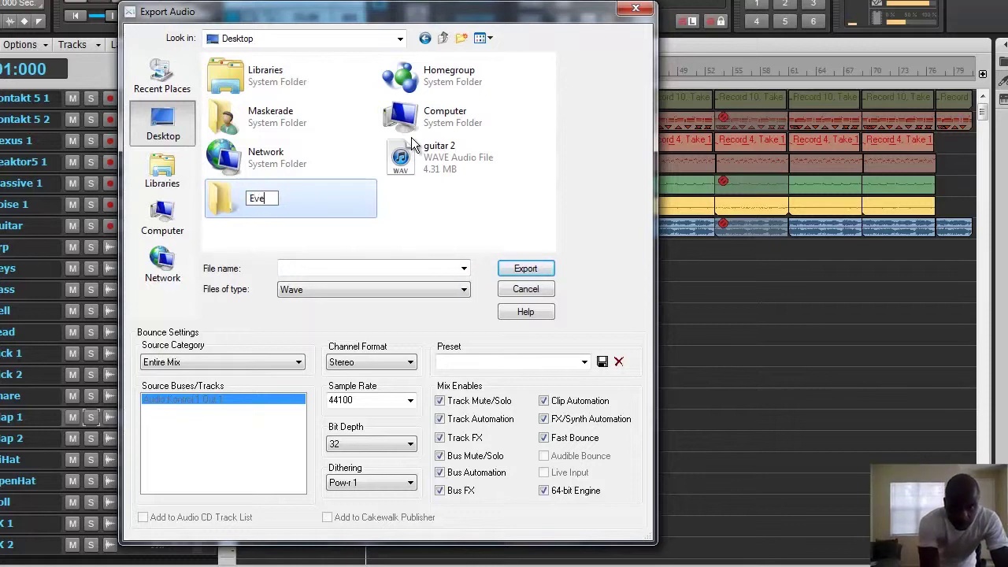
pyautogui.write('rything')
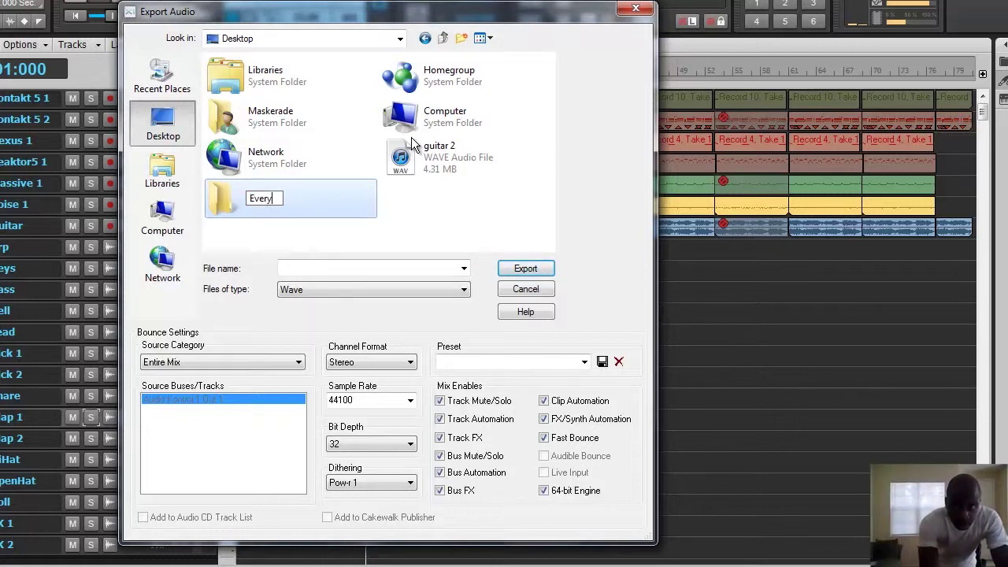
pyautogui.press('Return')
pyautogui.press('Return')
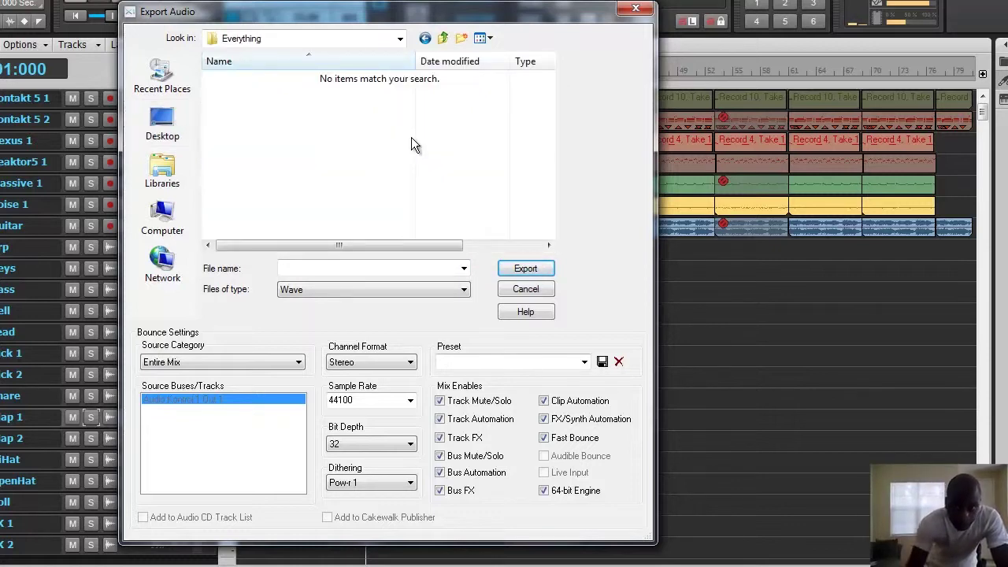
# Step: Name the export "wav" and set its source category to Tracks, checking the list of included tracks
pyautogui.click(338, 264)
pyautogui.write('wav')
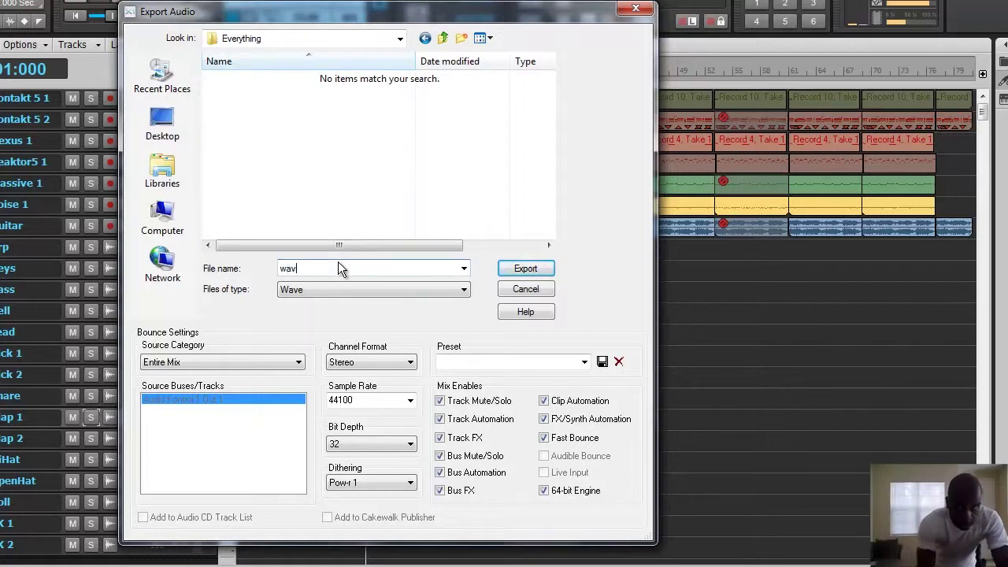
pyautogui.click(204, 361)
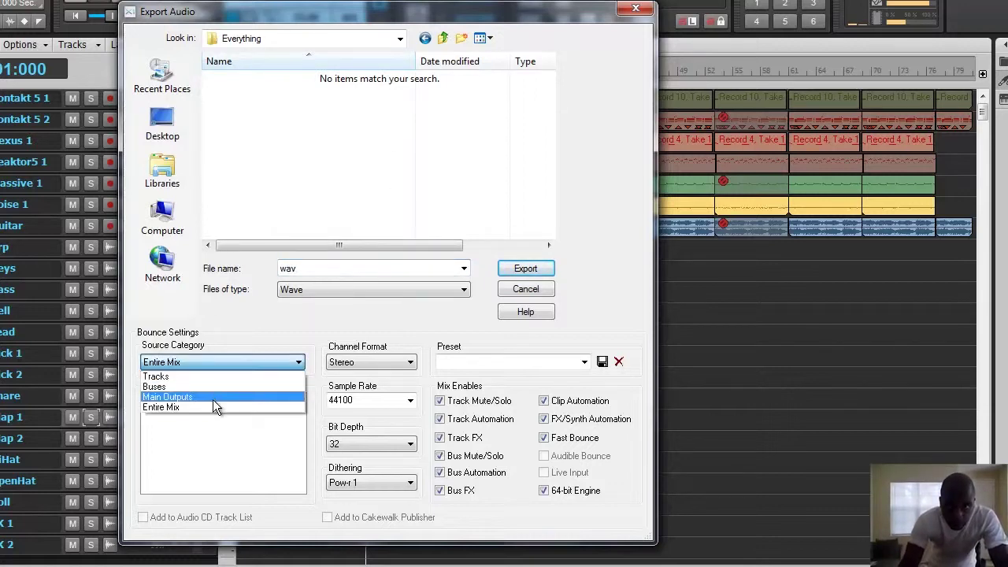
pyautogui.click(211, 376)
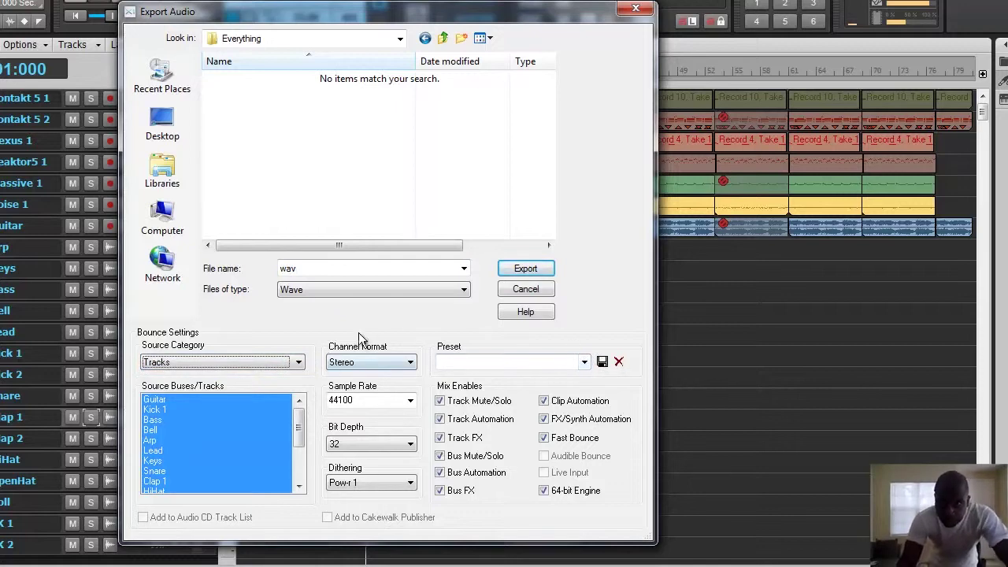
pyautogui.click(299, 485)
pyautogui.moveTo(298, 482); pyautogui.dragTo(296, 402)
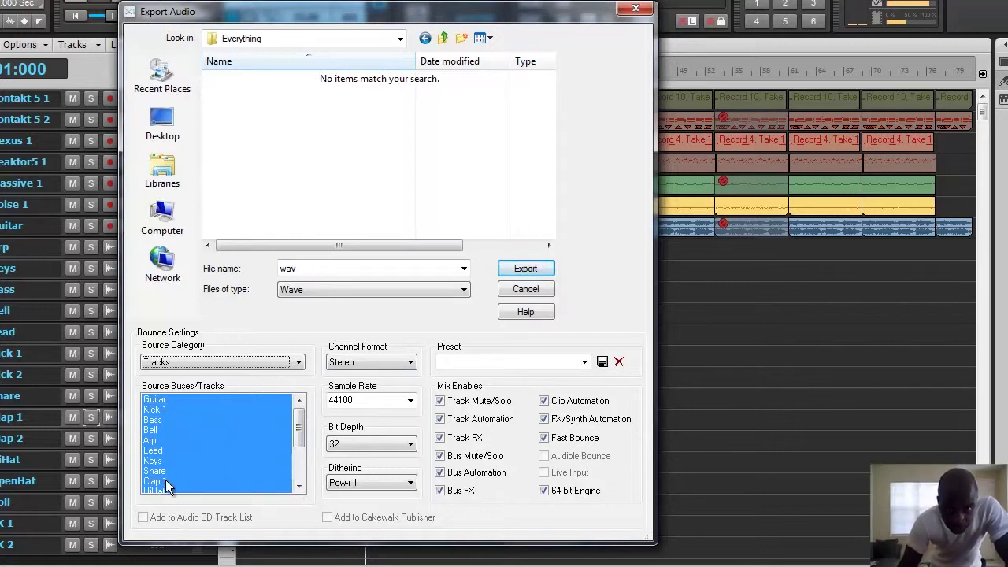
pyautogui.moveTo(299, 432); pyautogui.dragTo(298, 402)
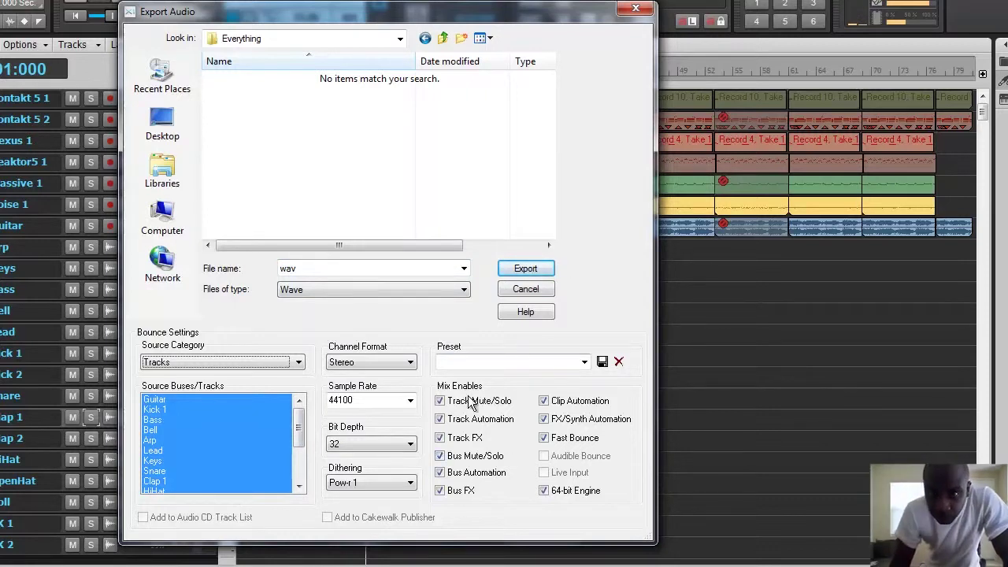
# Step: Export all listed tracks as separate Wave files with Pow-r 1 dithering, accepting the list of files to create
pyautogui.click(410, 483)
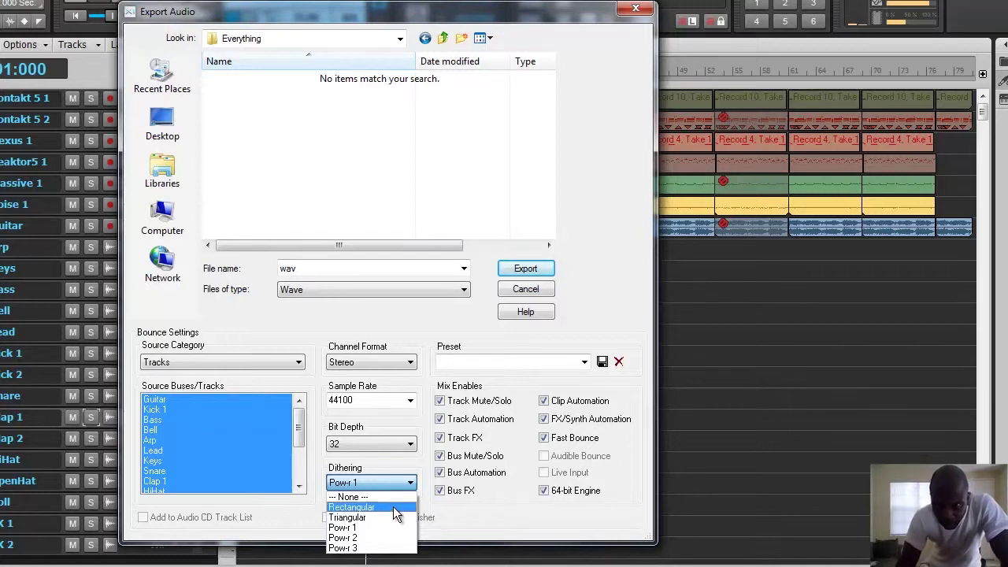
pyautogui.click(501, 338)
pyautogui.click(529, 269)
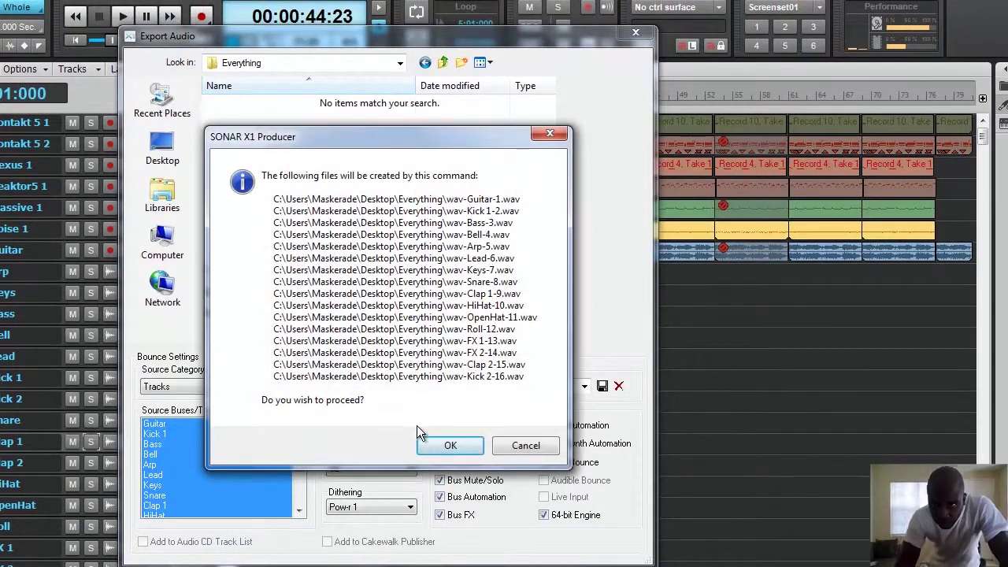
pyautogui.click(451, 445)
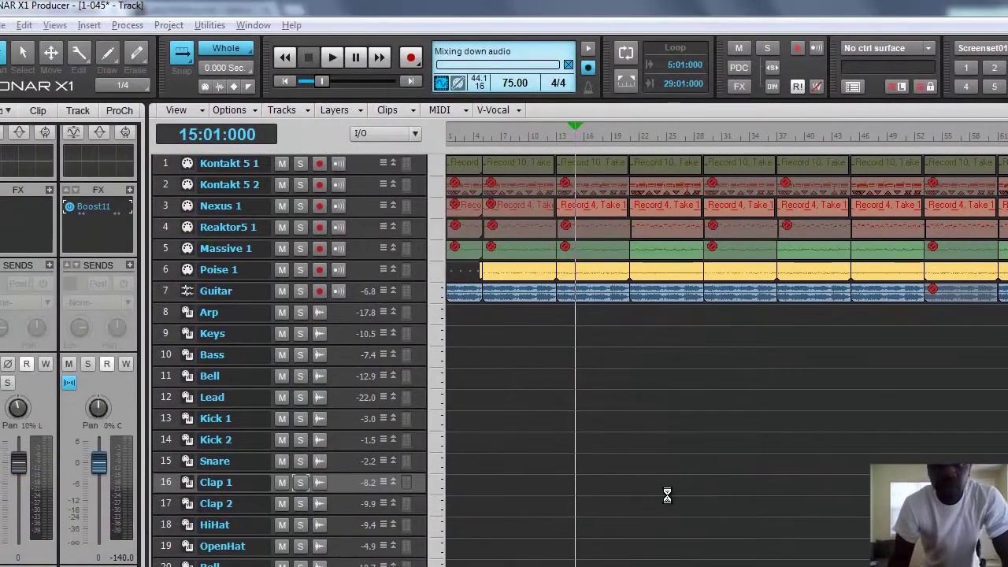